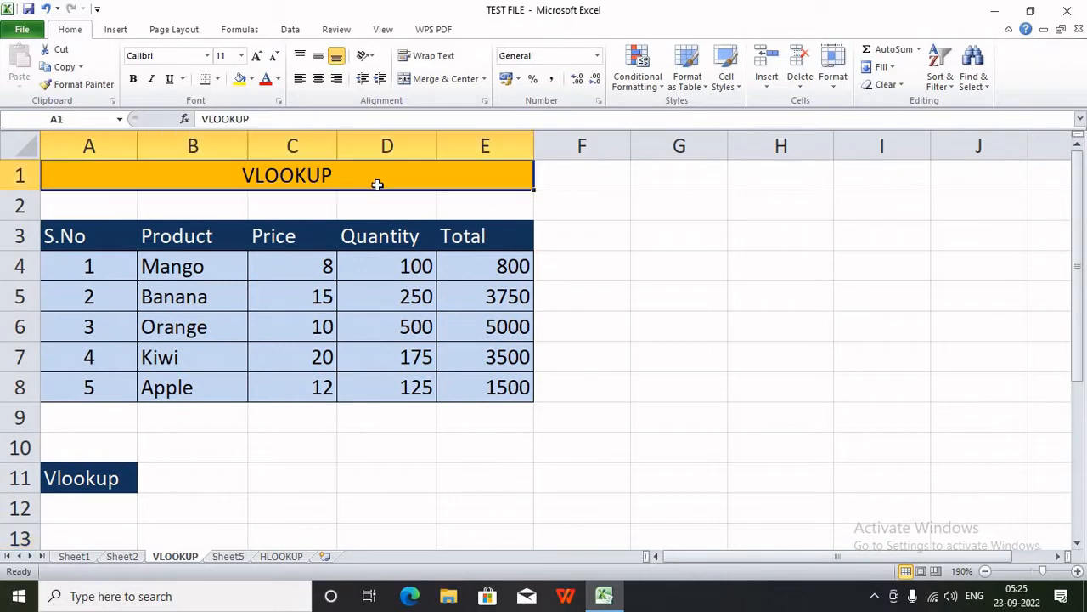
- Label G4 as LOOKUP and H3 as VLOOKUP
{"action": "left_click", "coordinate": [670, 268]}
{"action": "type", "text": "LOOKUP"}
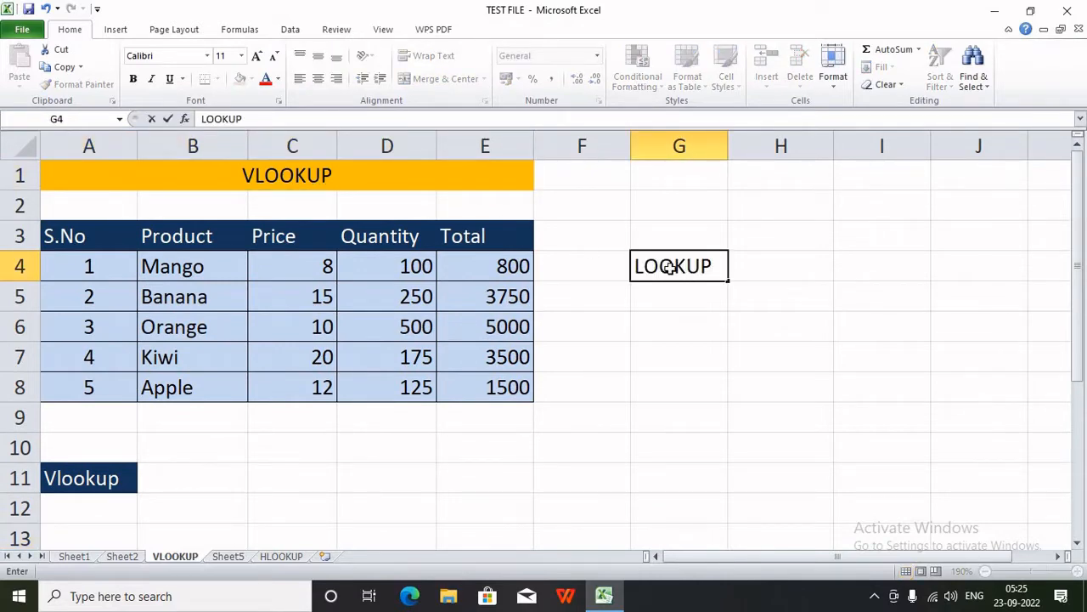
{"action": "key", "text": "Tab"}
{"action": "key", "text": "Up"}
{"action": "type", "text": "VL"}
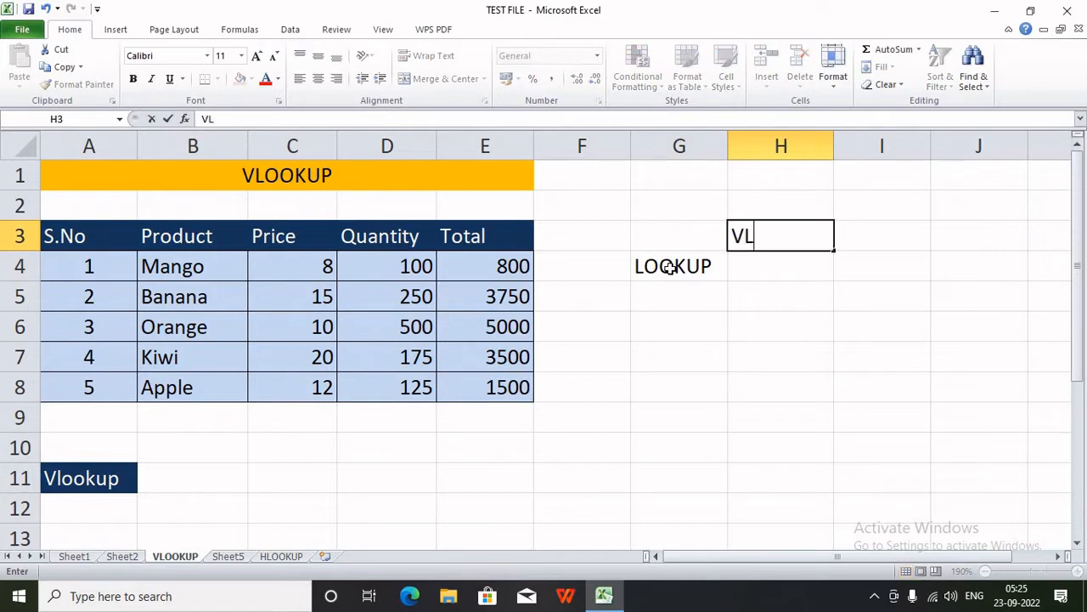
{"action": "type", "text": "OOKUP"}
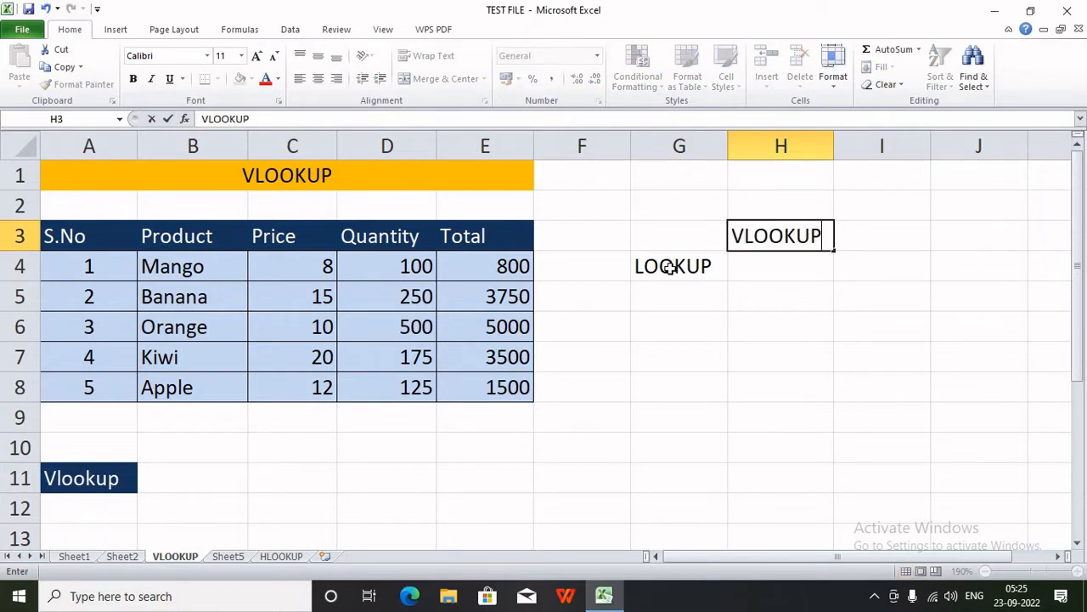
{"action": "key", "text": "Return"}
- Enter HLOOKUP in H5, correcting the misspelled letters
{"action": "key", "text": "Down"}
{"action": "type", "text": "HLOKU"}
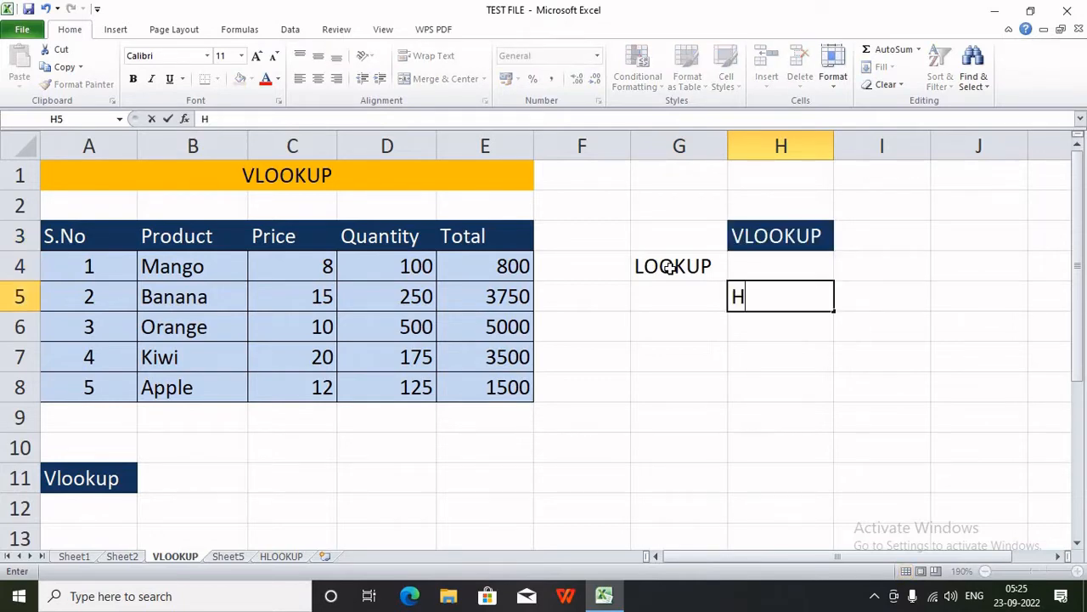
{"action": "key", "text": "BackSpace"}
{"action": "key", "text": "BackSpace"}
{"action": "type", "text": "OKU"}
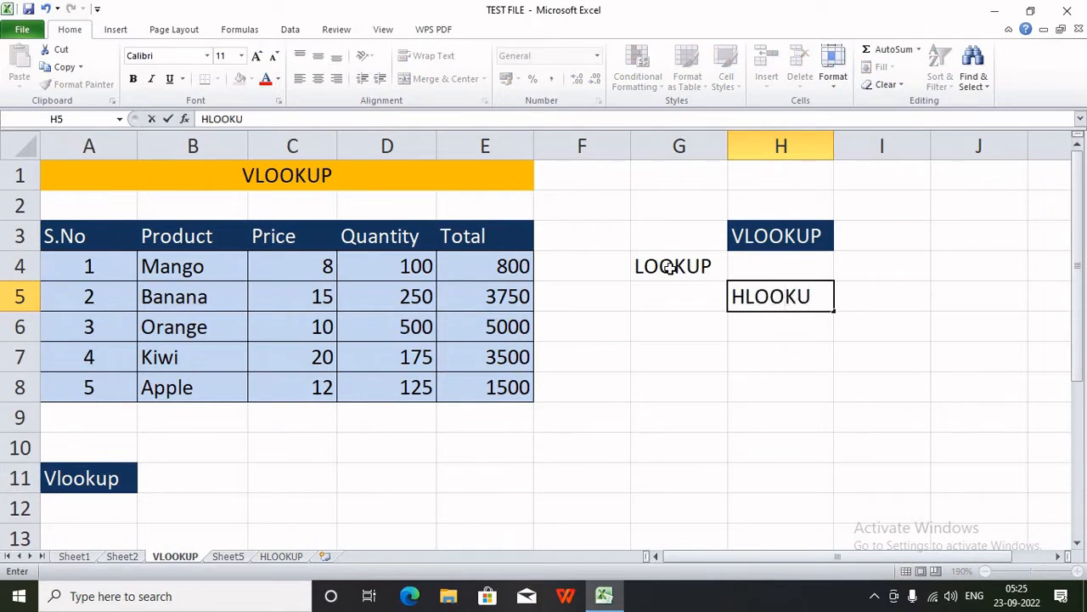
{"action": "type", "text": "P"}
{"action": "left_click", "coordinate": [781, 358]}
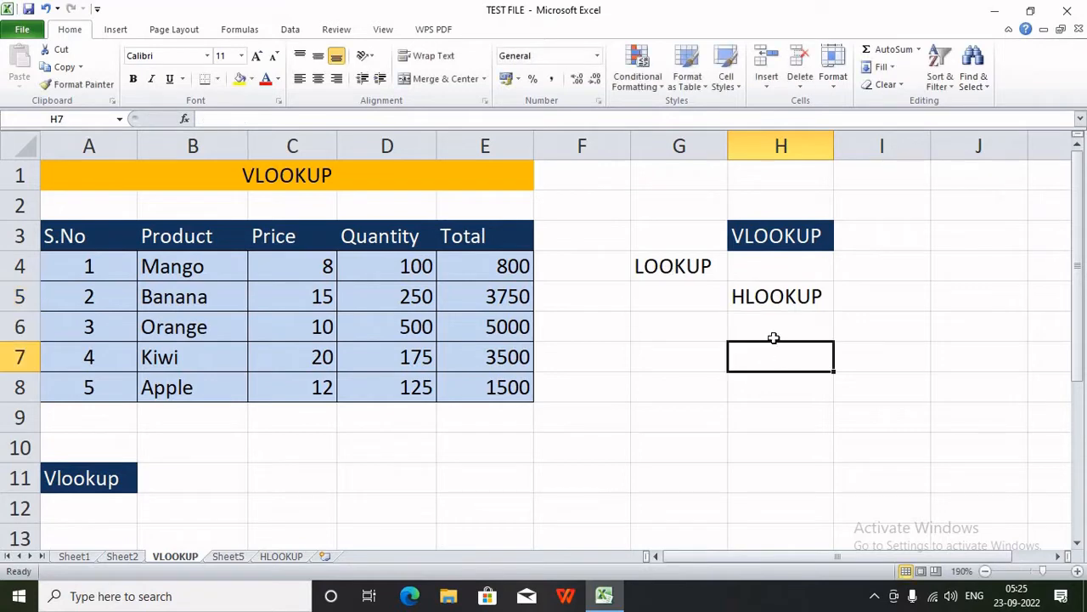
{"action": "left_click", "coordinate": [675, 259]}
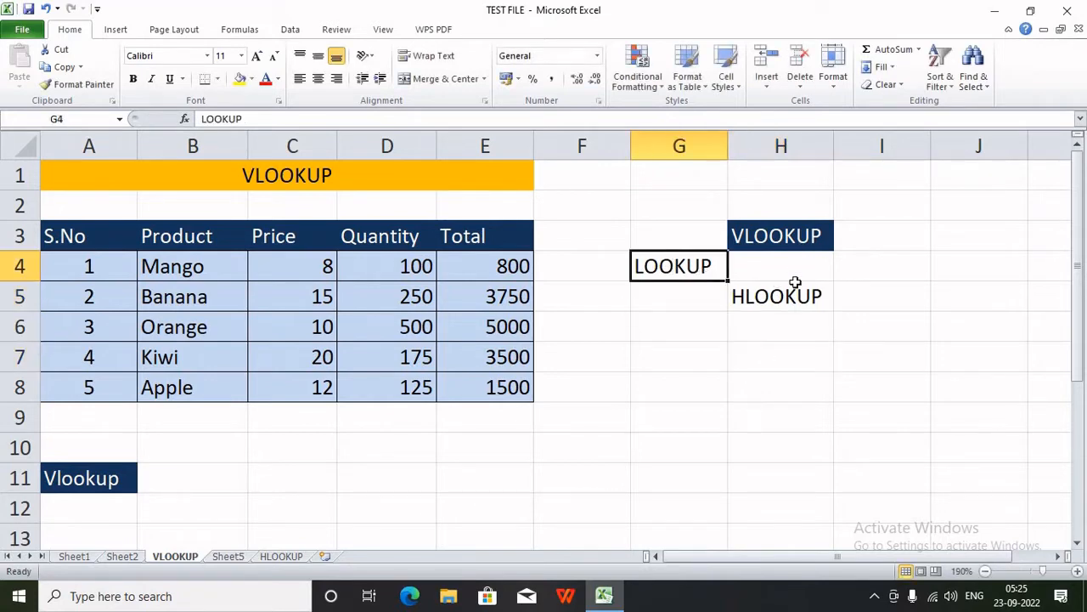
{"action": "left_click", "coordinate": [286, 176]}
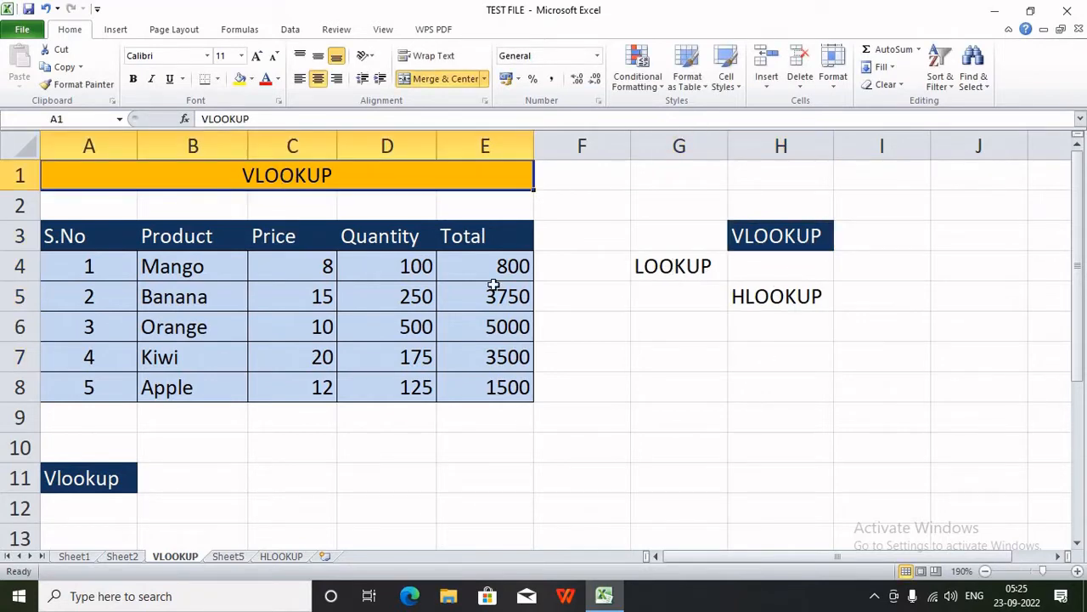
{"action": "scroll", "coordinate": [494, 286], "scroll_direction": "down", "scroll_amount": 1}
{"action": "scroll", "coordinate": [494, 286], "scroll_direction": "up", "scroll_amount": 1}
{"action": "left_click_drag", "start_coordinate": [70, 247], "coordinate": [444, 381]}
{"action": "left_click_drag", "start_coordinate": [108, 242], "coordinate": [492, 229]}
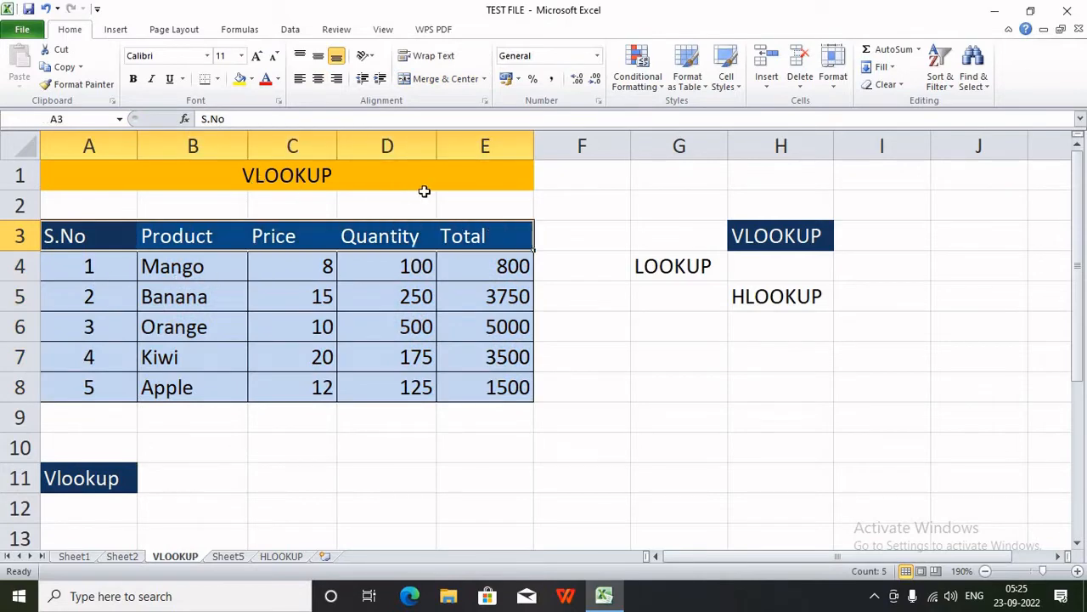
{"action": "left_click", "coordinate": [262, 557]}
{"action": "left_click_drag", "start_coordinate": [110, 241], "coordinate": [107, 389]}
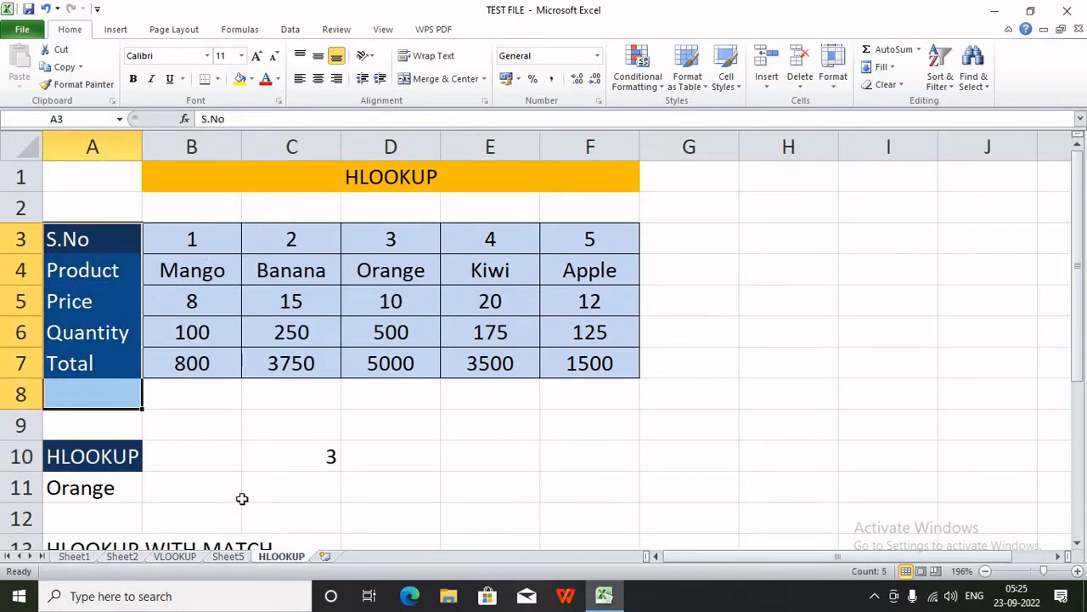
{"action": "left_click", "coordinate": [195, 557]}
{"action": "left_click", "coordinate": [146, 269]}
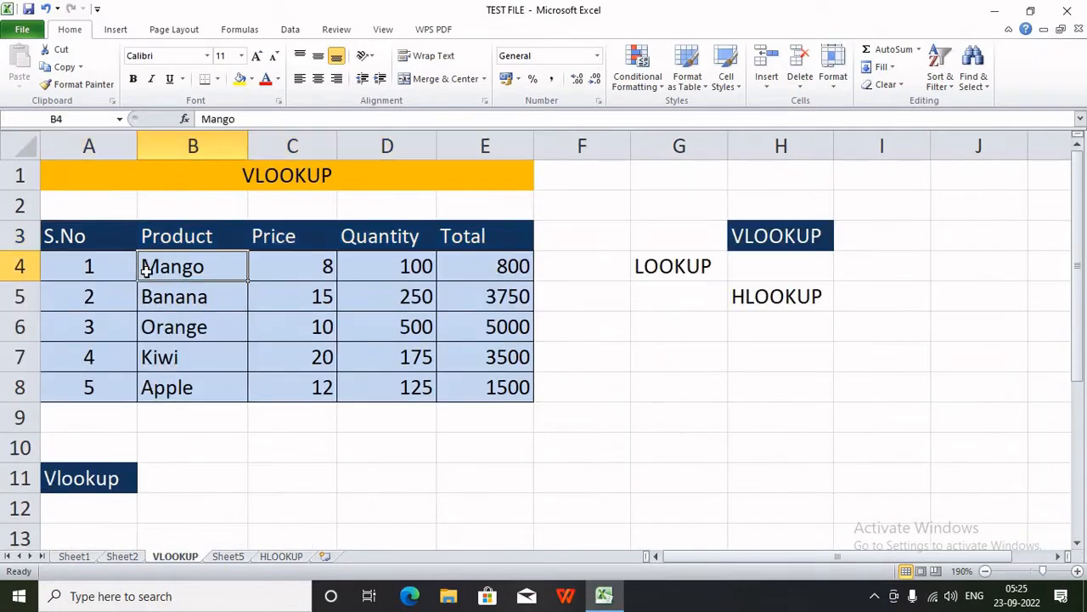
{"action": "key", "text": "Down"}
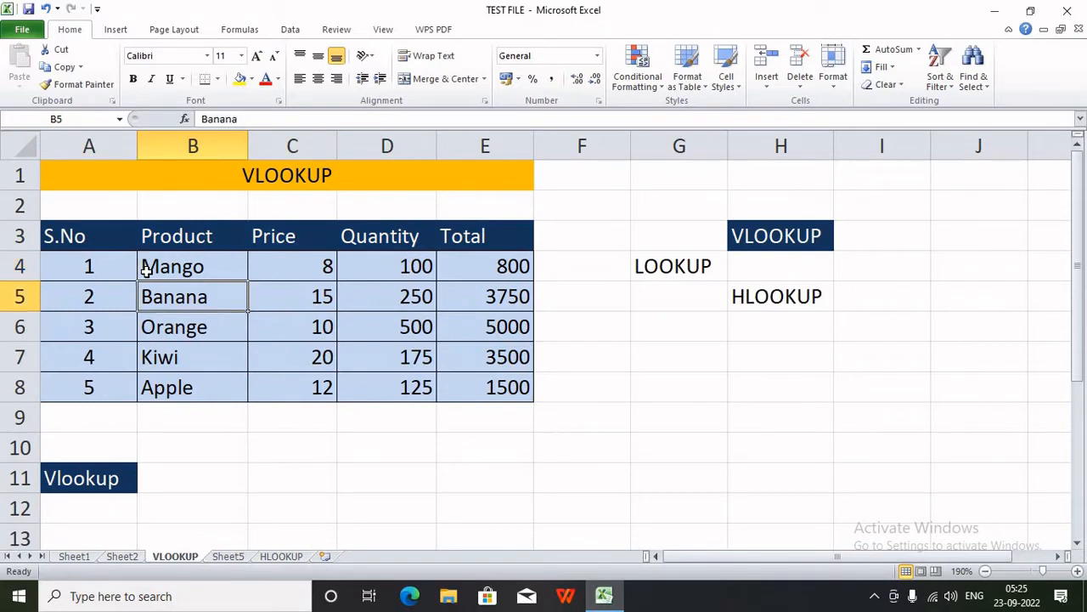
{"action": "key", "text": "Down"}
{"action": "key", "text": "Down"}
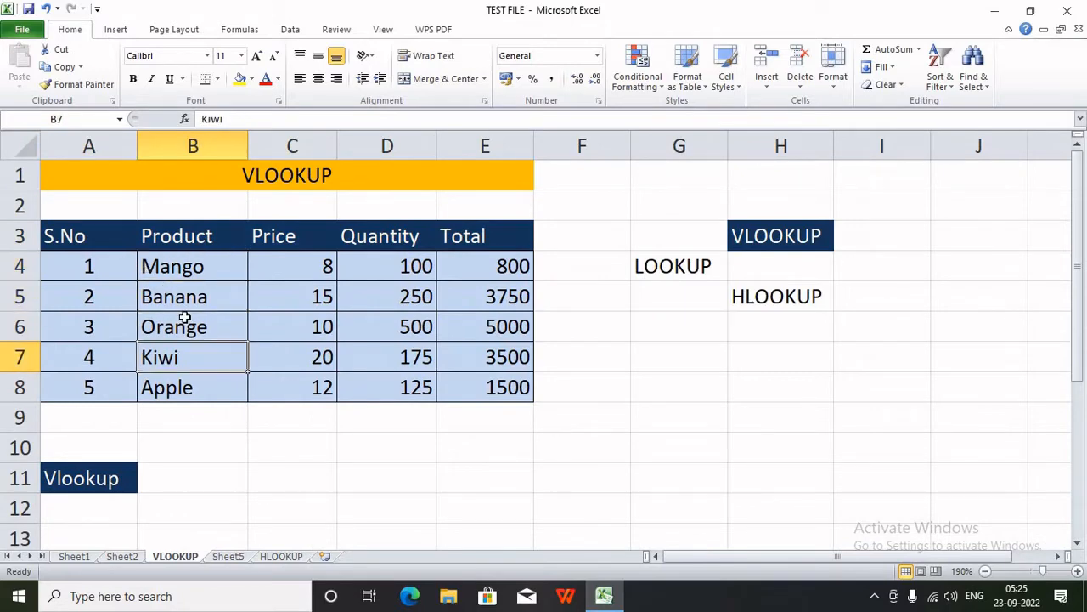
{"action": "left_click", "coordinate": [184, 318]}
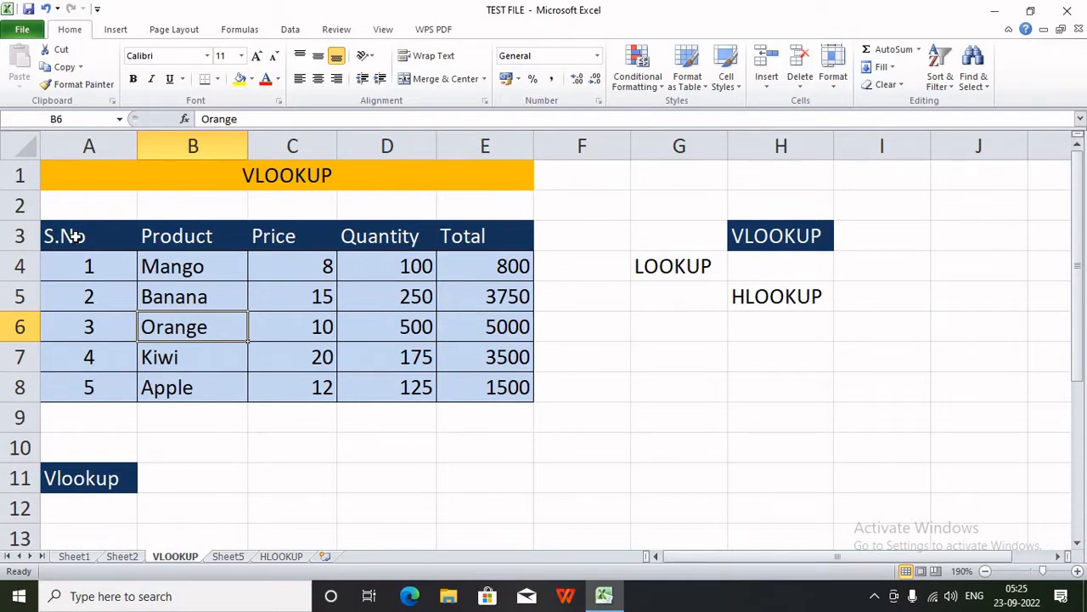
{"action": "left_click_drag", "start_coordinate": [73, 235], "coordinate": [483, 378]}
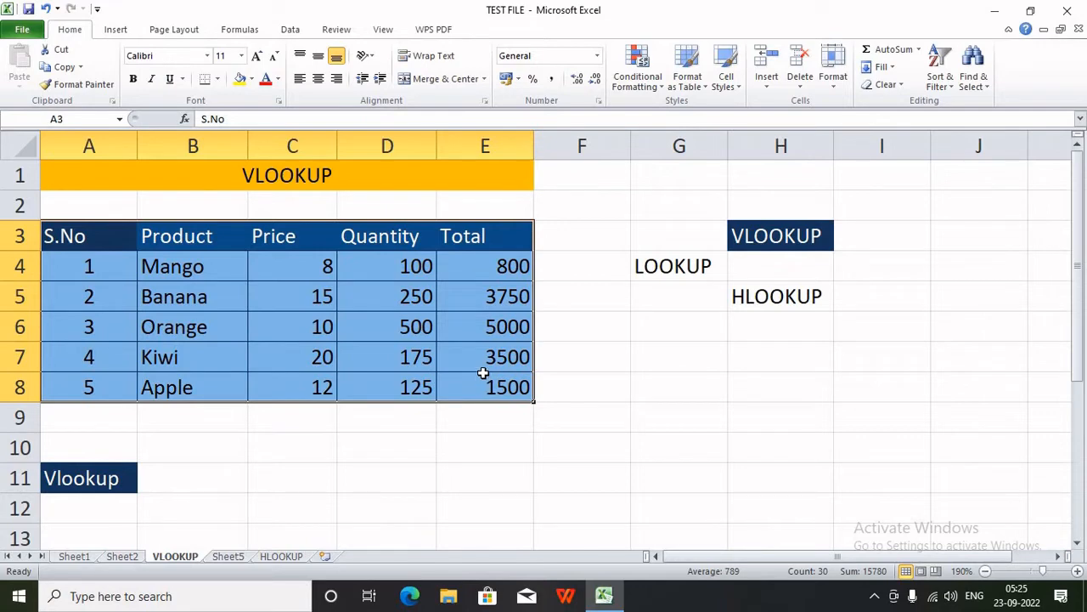
{"action": "left_click", "coordinate": [99, 309]}
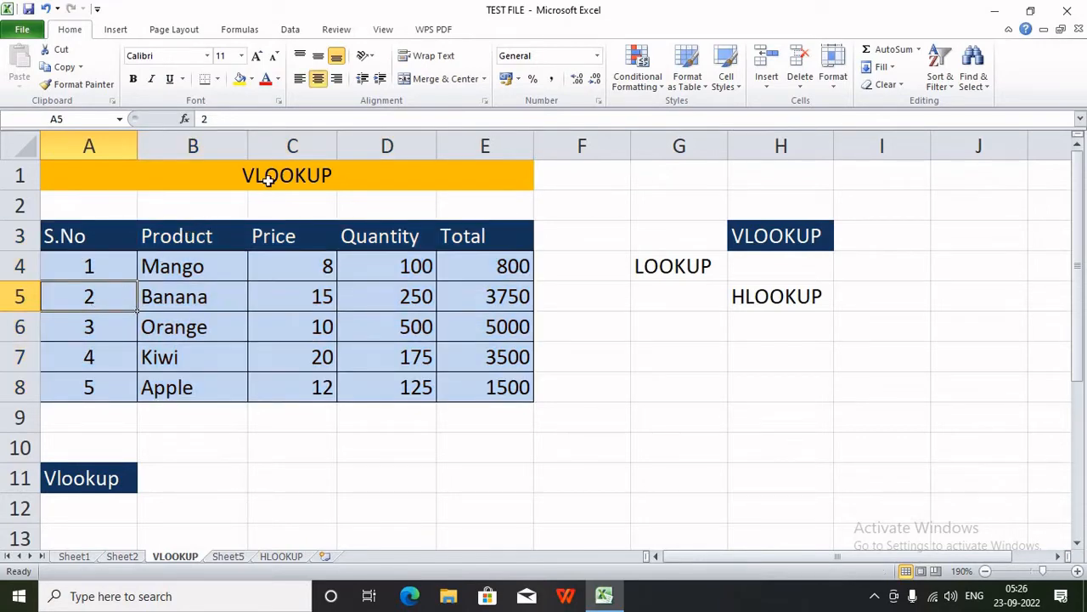
{"action": "left_click", "coordinate": [109, 503]}
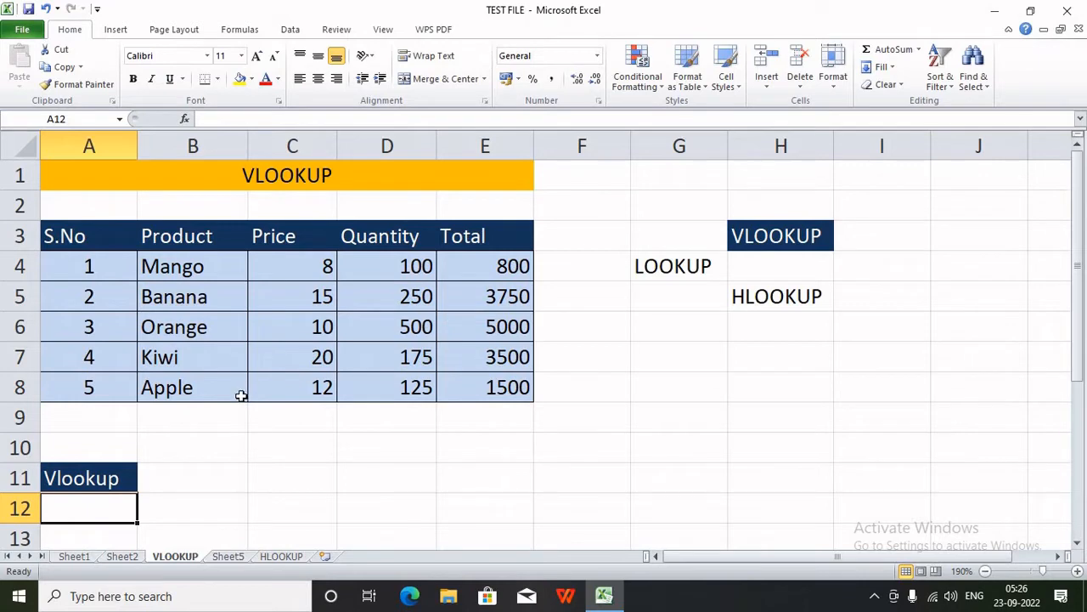
- Enter 5 in A12, check it against serial numbers 1–5, and select B12
{"action": "type", "text": "5"}
{"action": "key", "text": "Tab"}
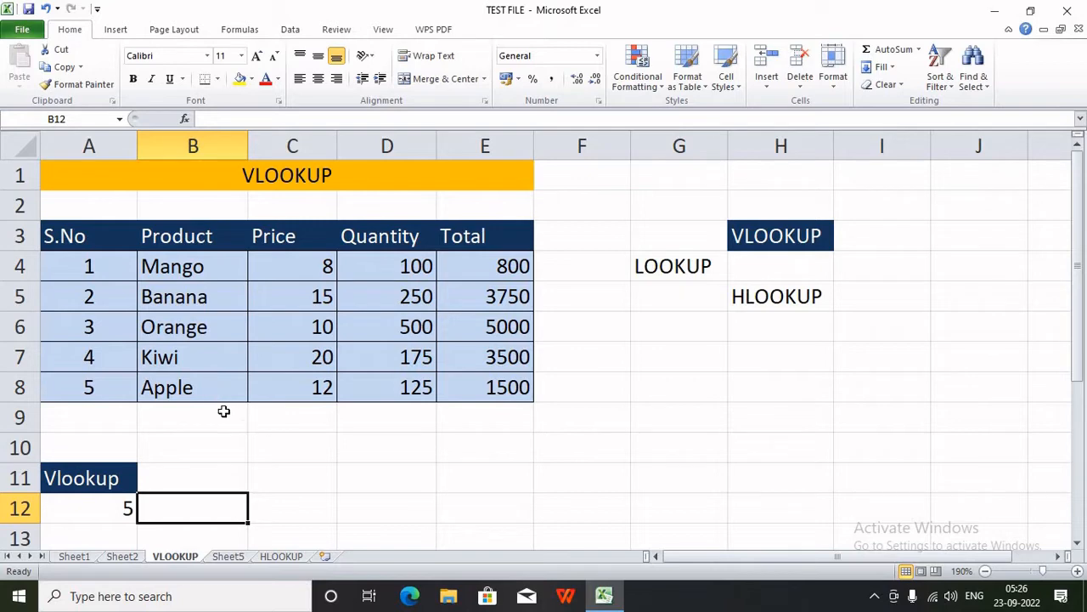
{"action": "left_click_drag", "start_coordinate": [90, 270], "coordinate": [89, 388]}
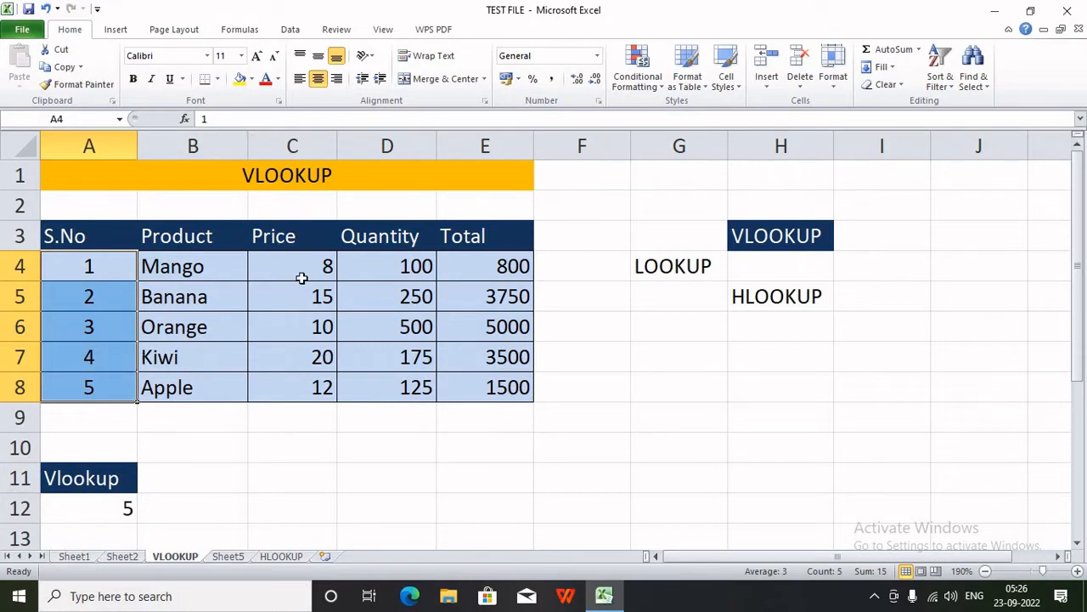
{"action": "left_click", "coordinate": [143, 527]}
{"action": "left_click", "coordinate": [126, 506]}
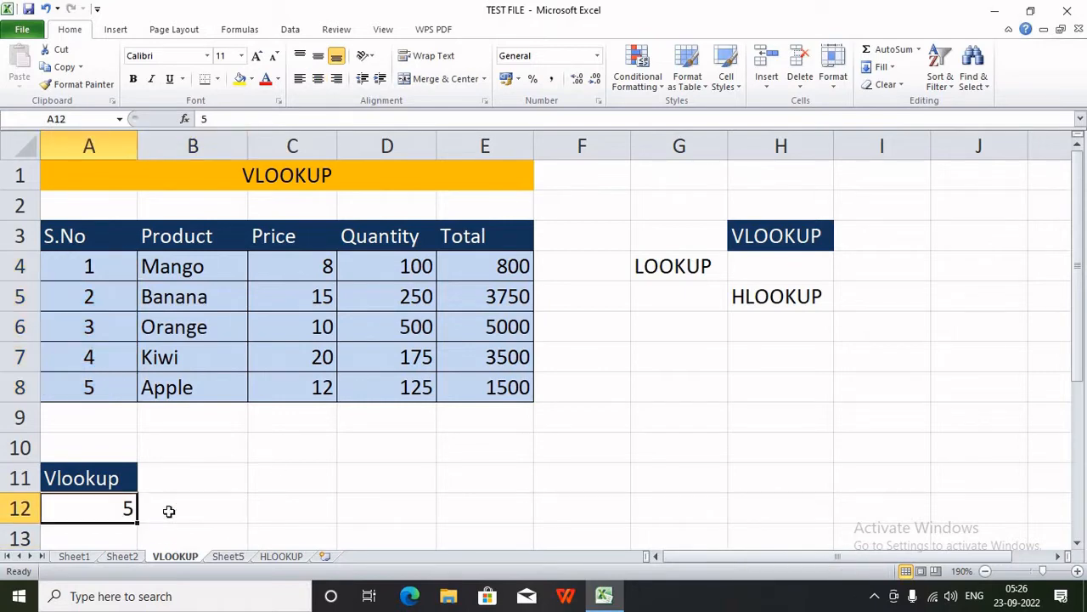
{"action": "left_click", "coordinate": [233, 509]}
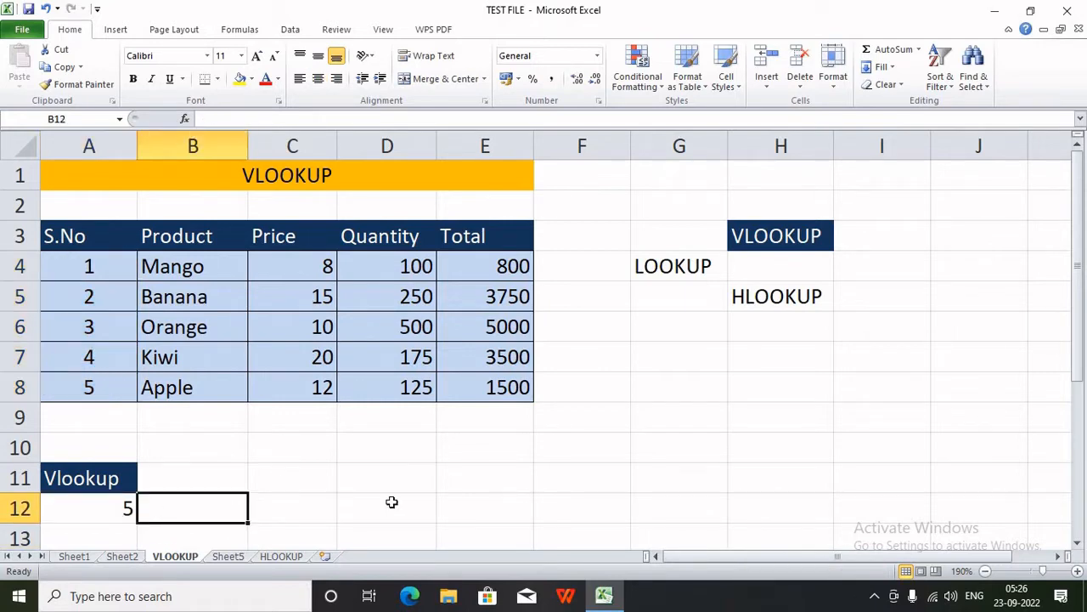
- Start a VLOOKUP in B12 using A12, absolute range $A$3:$E$8 and column 2
{"action": "type", "text": "=VLO"}
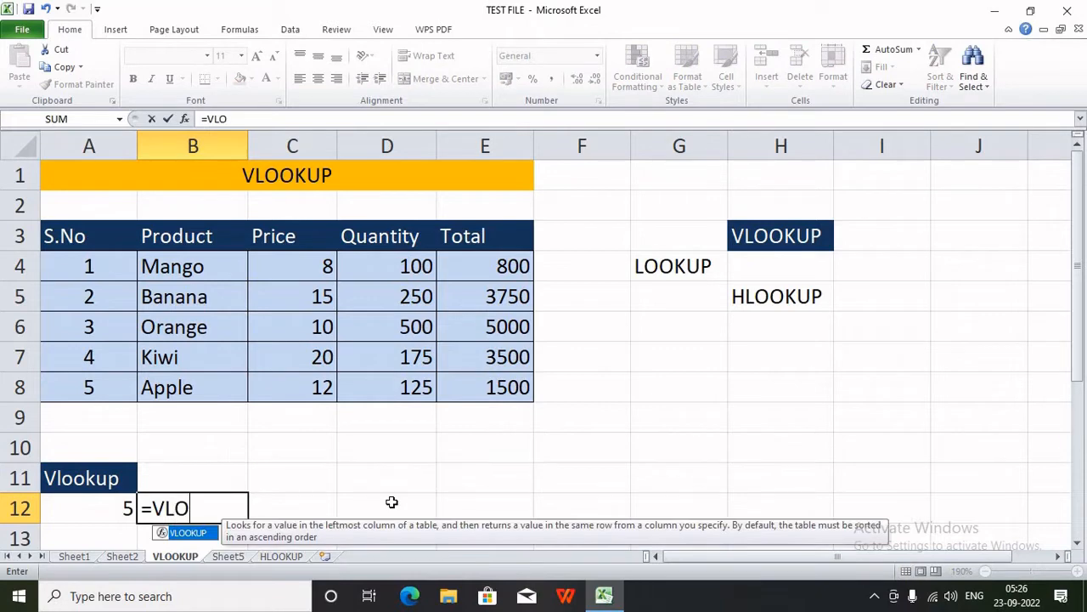
{"action": "key", "text": "Tab"}
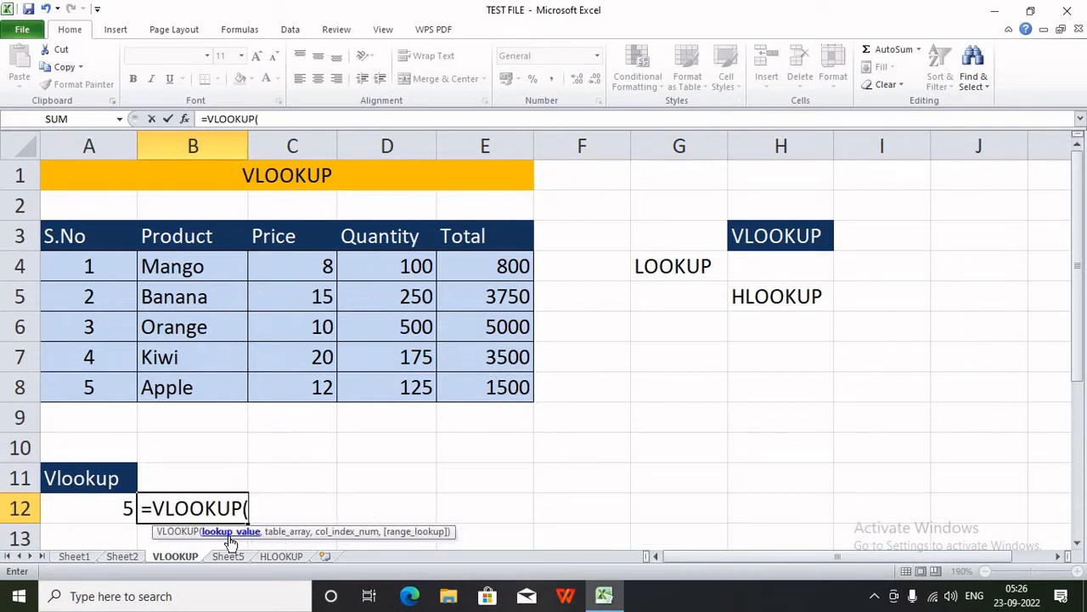
{"action": "left_click", "coordinate": [112, 507]}
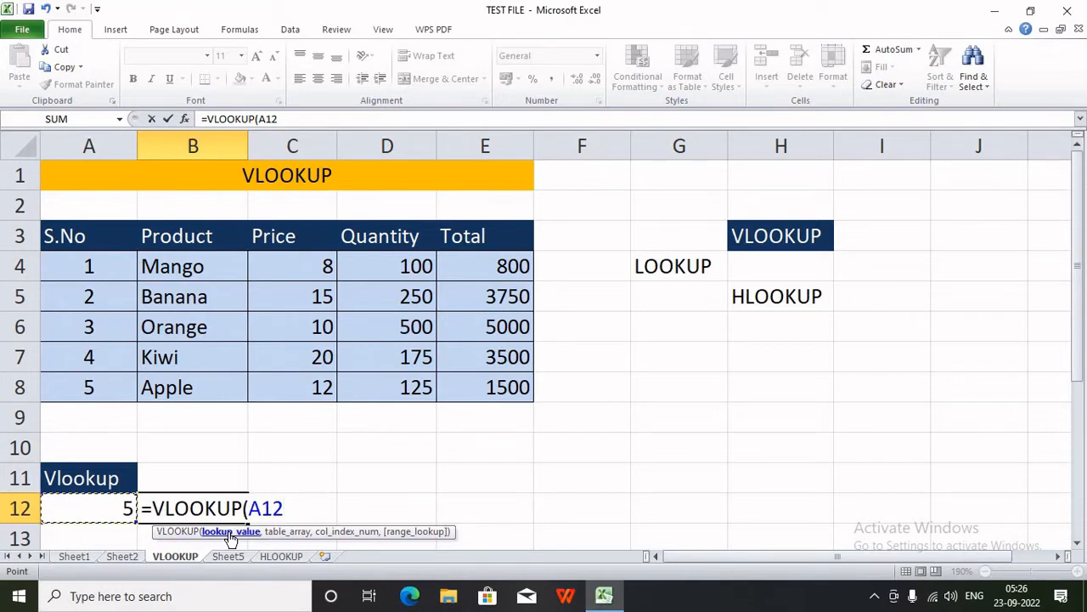
{"action": "type", "text": ","}
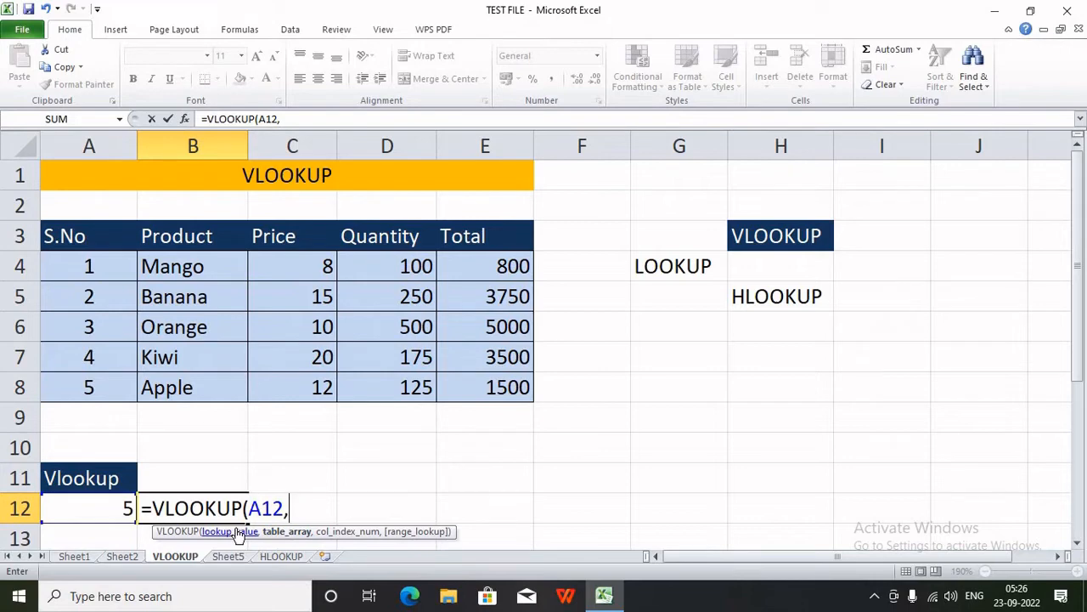
{"action": "left_click_drag", "start_coordinate": [80, 228], "coordinate": [520, 395]}
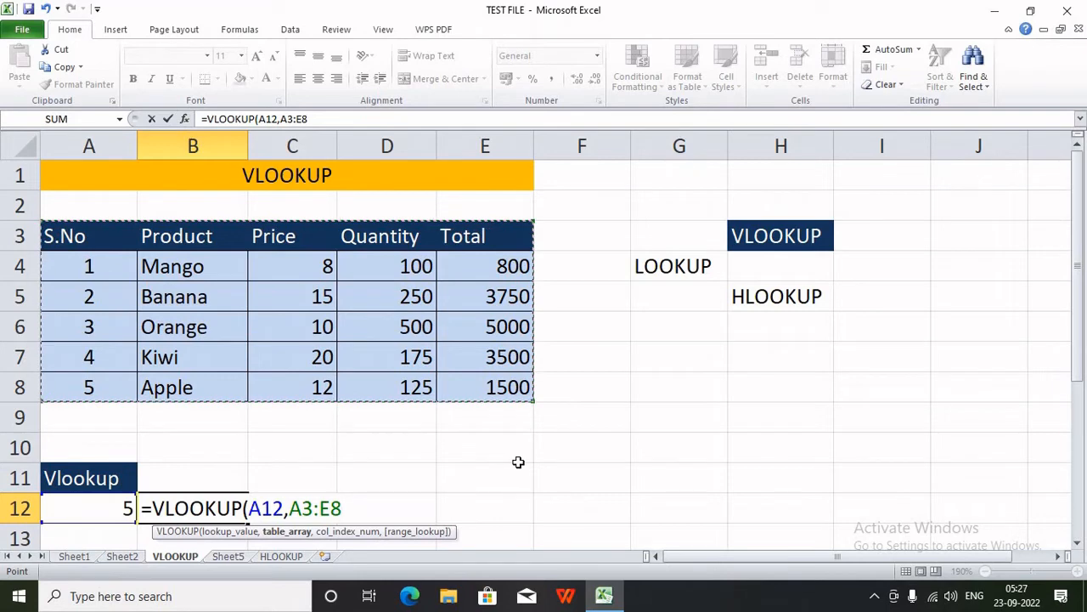
{"action": "key", "text": "F4"}
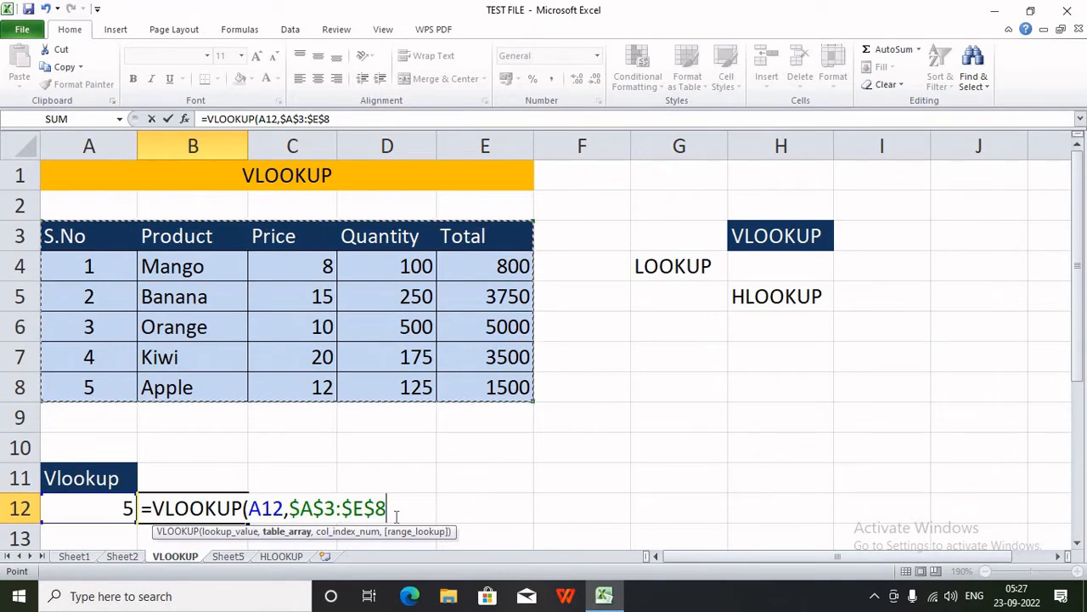
{"action": "type", "text": ","}
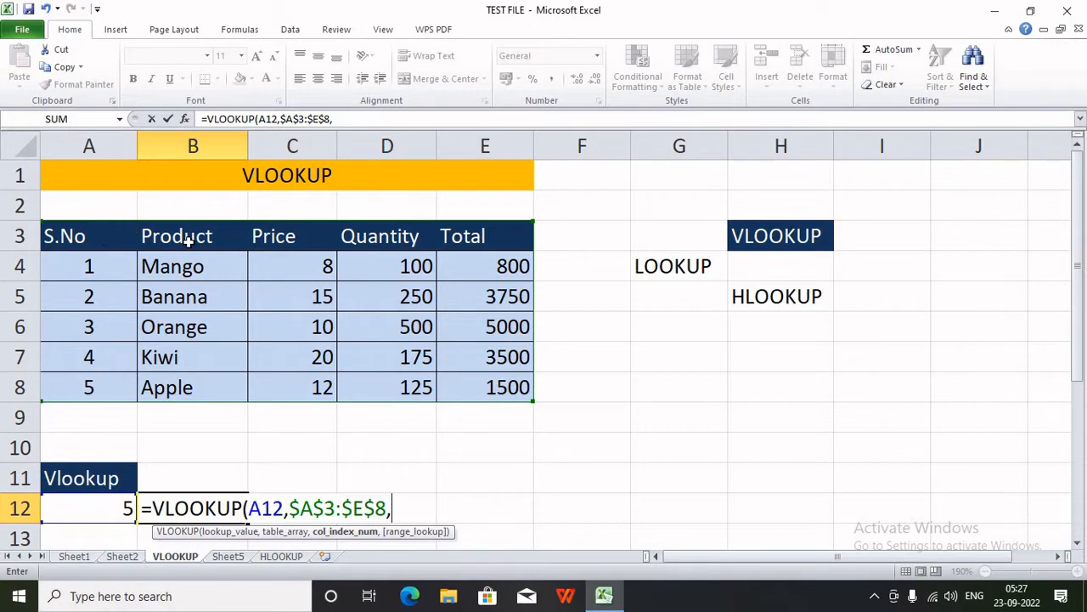
{"action": "type", "text": "2,"}
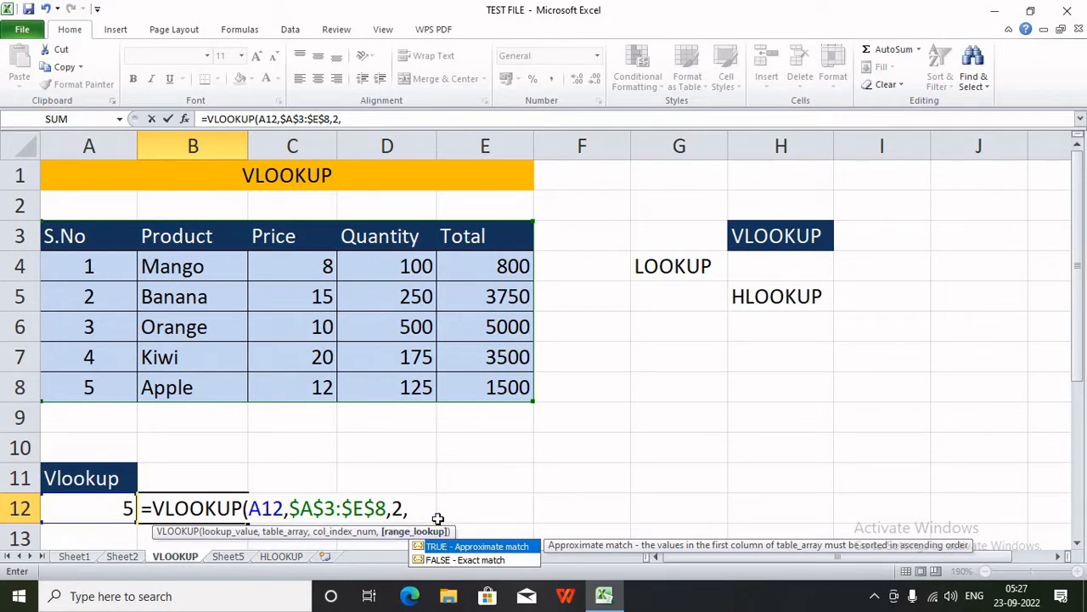
- Finish the B12 formula with FALSE as the match argument, returning Apple
{"action": "type", "text": "0"}
{"action": "double_click", "coordinate": [413, 508]}
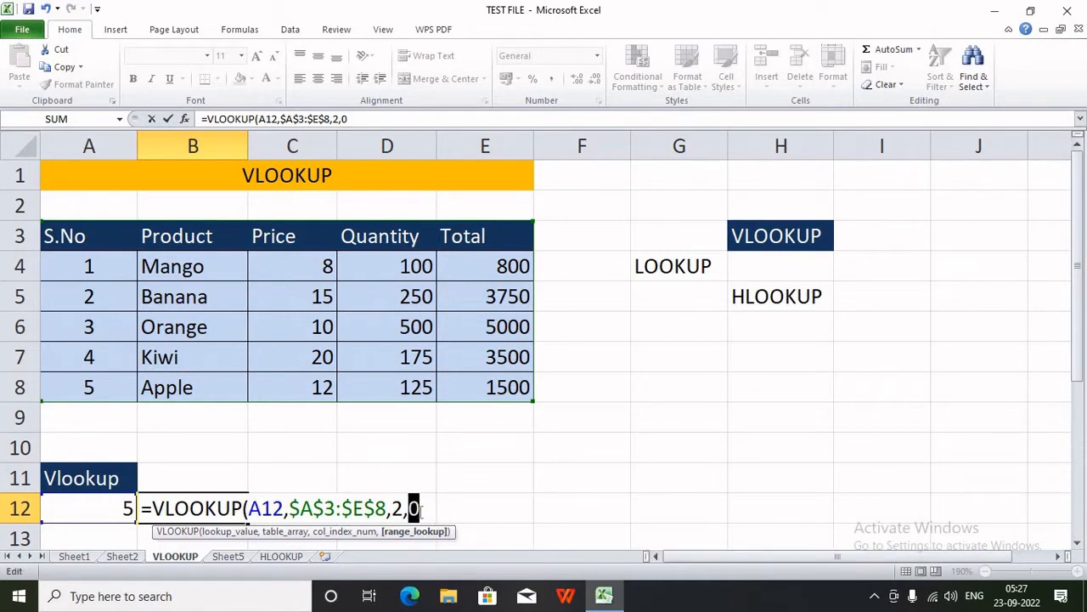
{"action": "type", "text": "1"}
{"action": "double_click", "coordinate": [413, 508]}
{"action": "type", "text": "FALSE"}
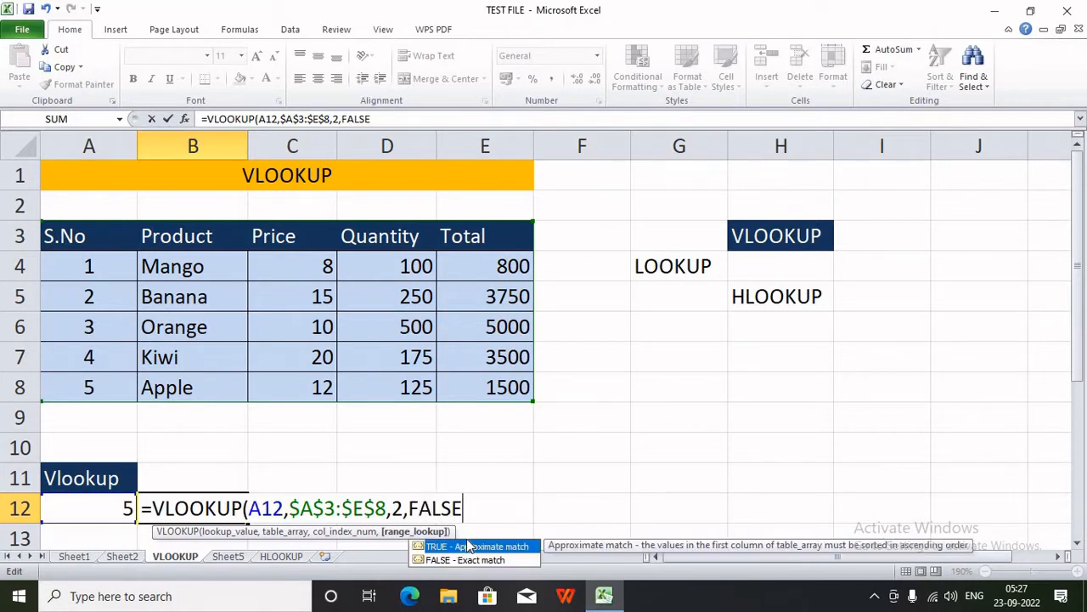
{"action": "type", "text": ")"}
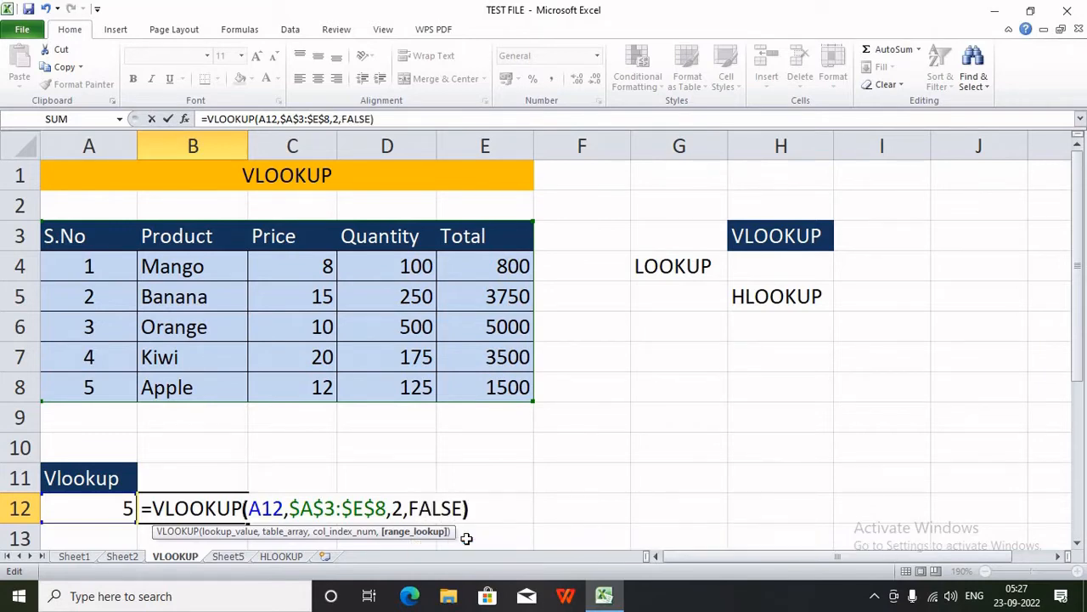
{"action": "key", "text": "Return"}
{"action": "key", "text": "Up"}
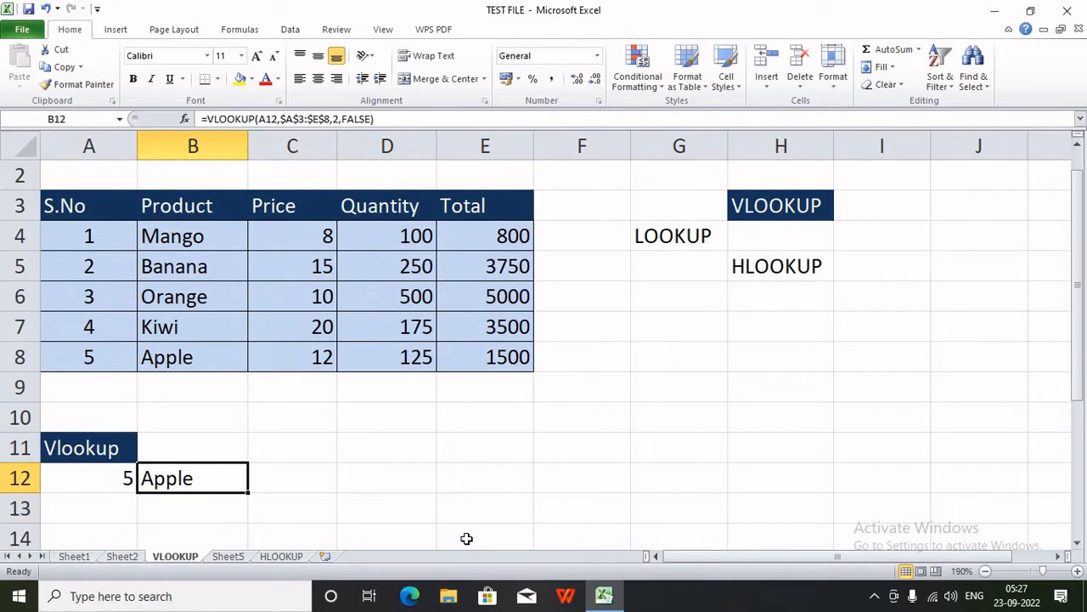
- Edit B12 to =VLOOKUP(A12,$A$3:$E$8,2,0) and recheck the formula
{"action": "key", "text": "F2"}
{"action": "key", "text": "Left"}
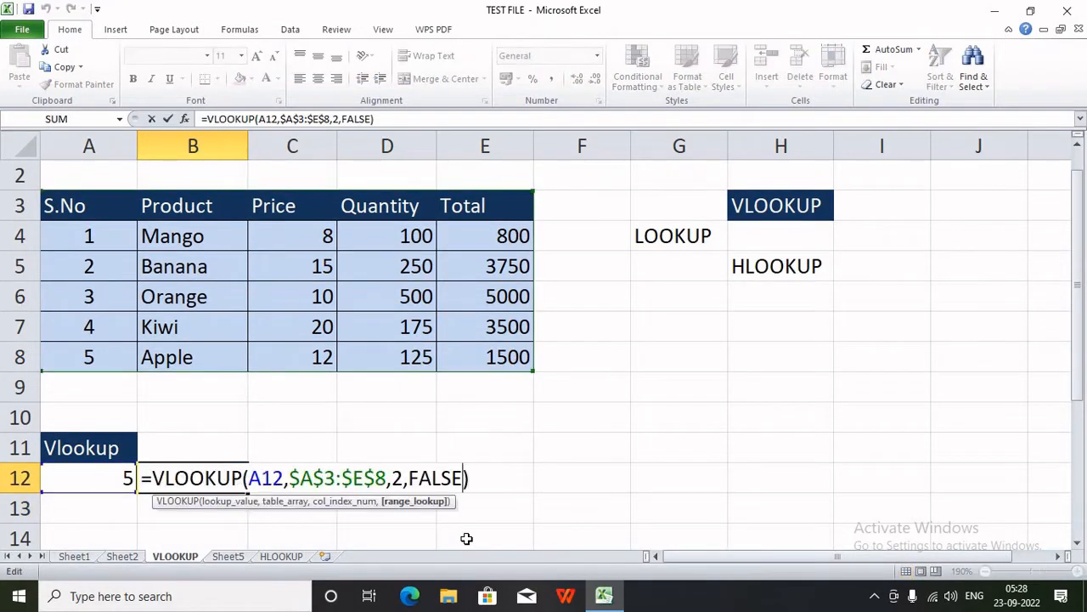
{"action": "key", "text": "BackSpace"}
{"action": "key", "text": "BackSpace"}
{"action": "key", "text": "BackSpace"}
{"action": "key", "text": "BackSpace"}
{"action": "key", "text": "BackSpace"}
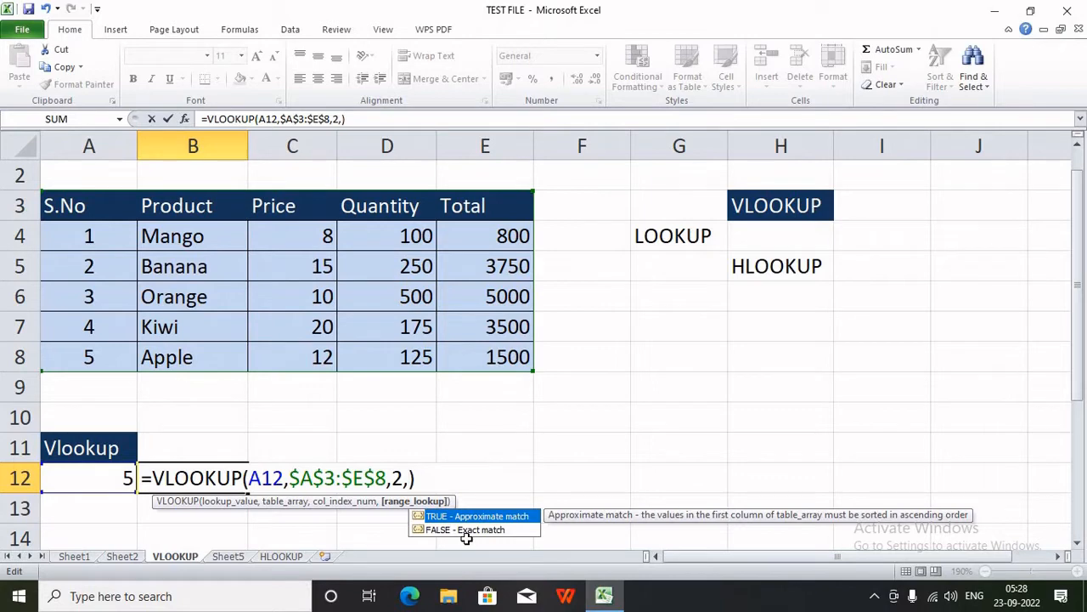
{"action": "type", "text": "0"}
{"action": "key", "text": "Return"}
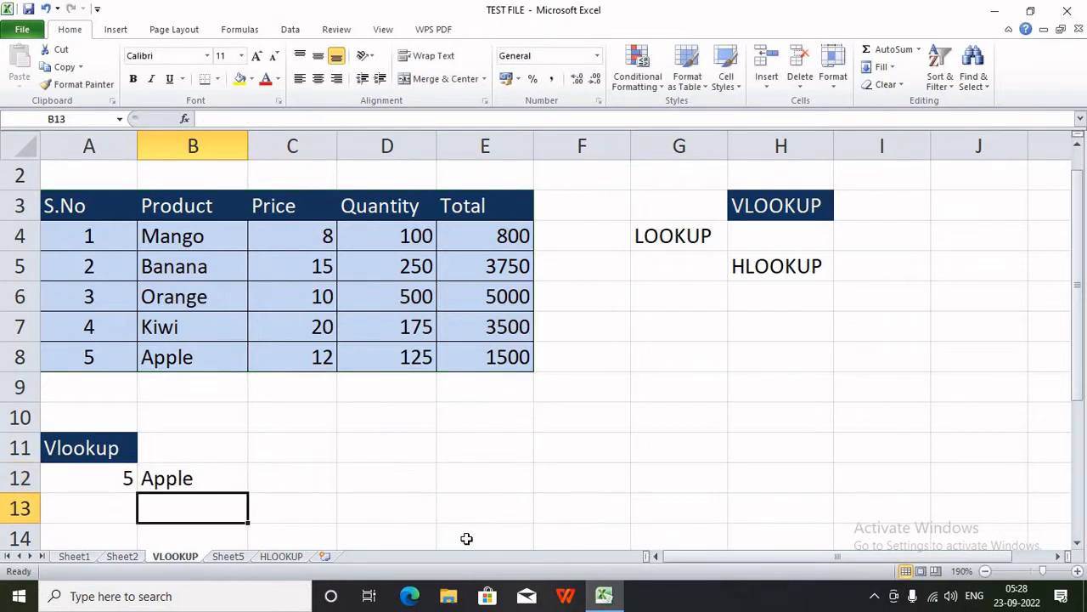
{"action": "key", "text": "Up"}
{"action": "key", "text": "F2"}
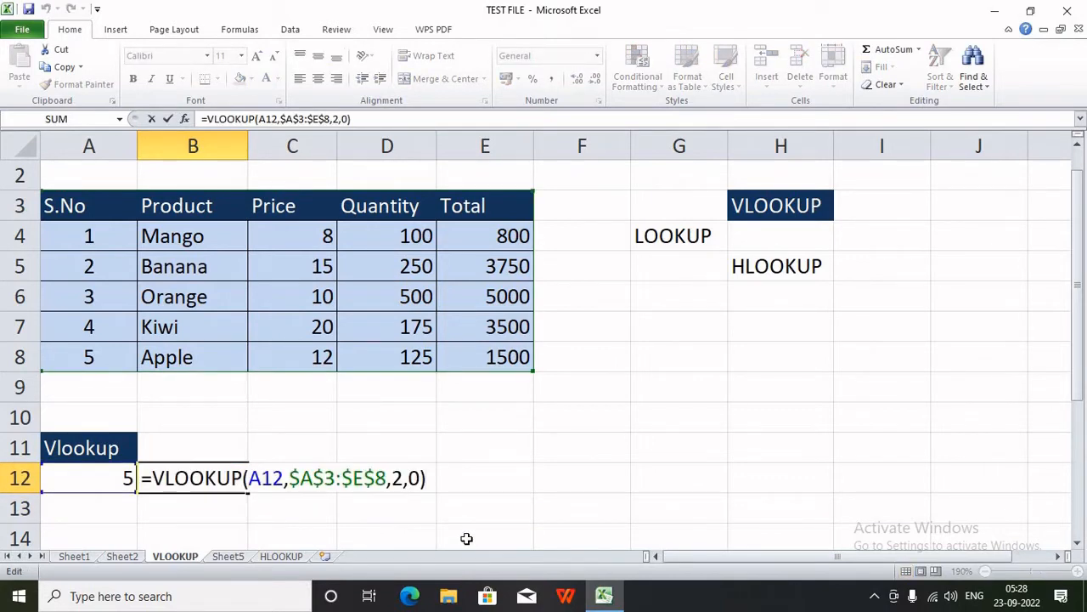
{"action": "key", "text": "Left"}
{"action": "key", "text": "Return"}
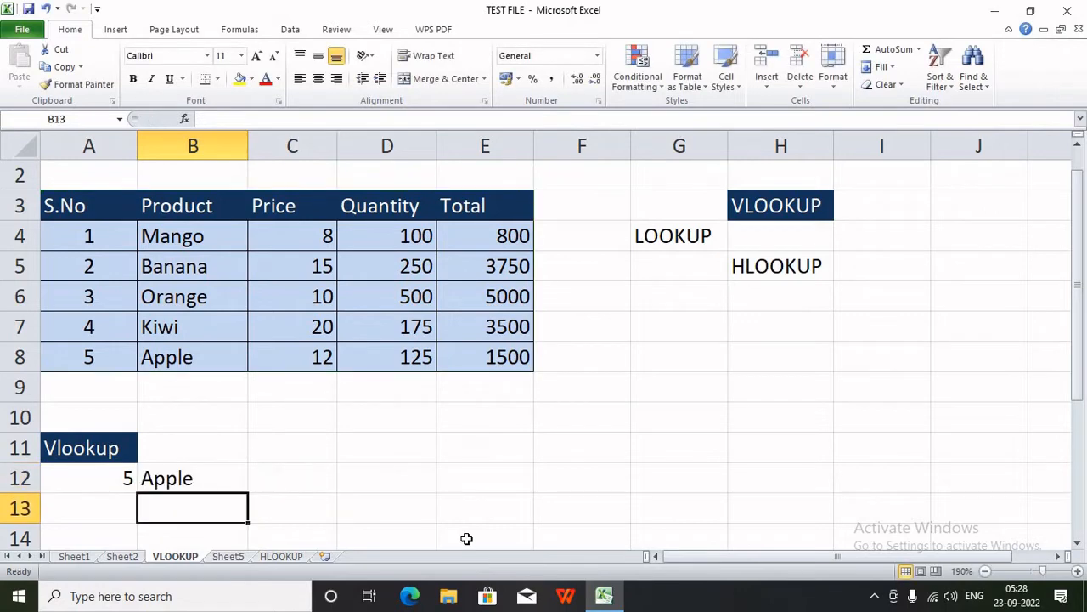
{"action": "scroll", "coordinate": [206, 467], "scroll_direction": "down", "scroll_amount": 1}
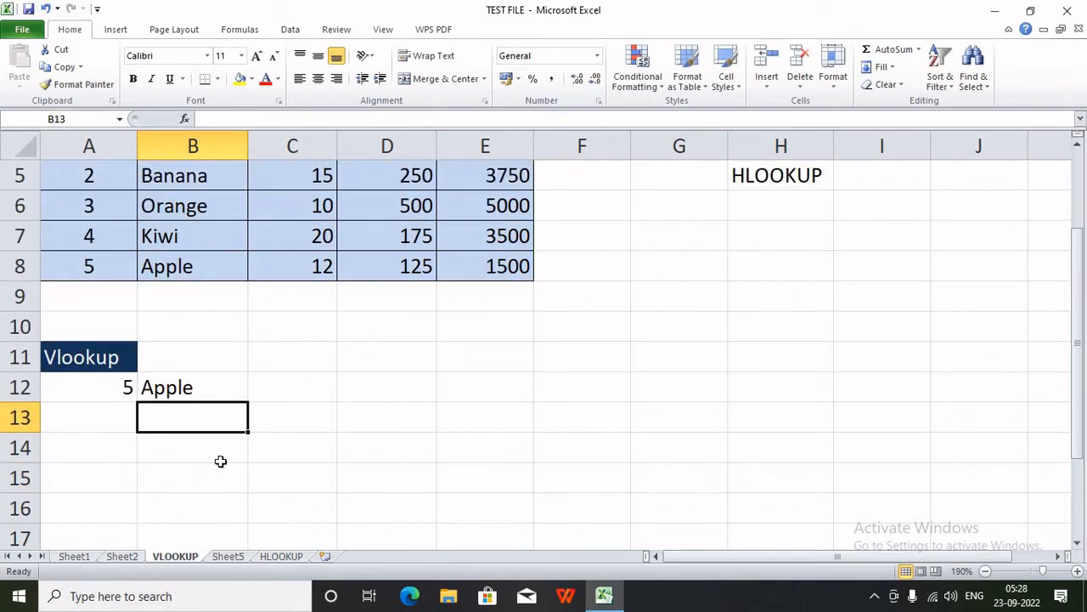
{"action": "left_click", "coordinate": [284, 393]}
{"action": "scroll", "coordinate": [339, 501], "scroll_direction": "up", "scroll_amount": 1}
- Give cell A12 a grey fill
{"action": "left_click", "coordinate": [126, 478]}
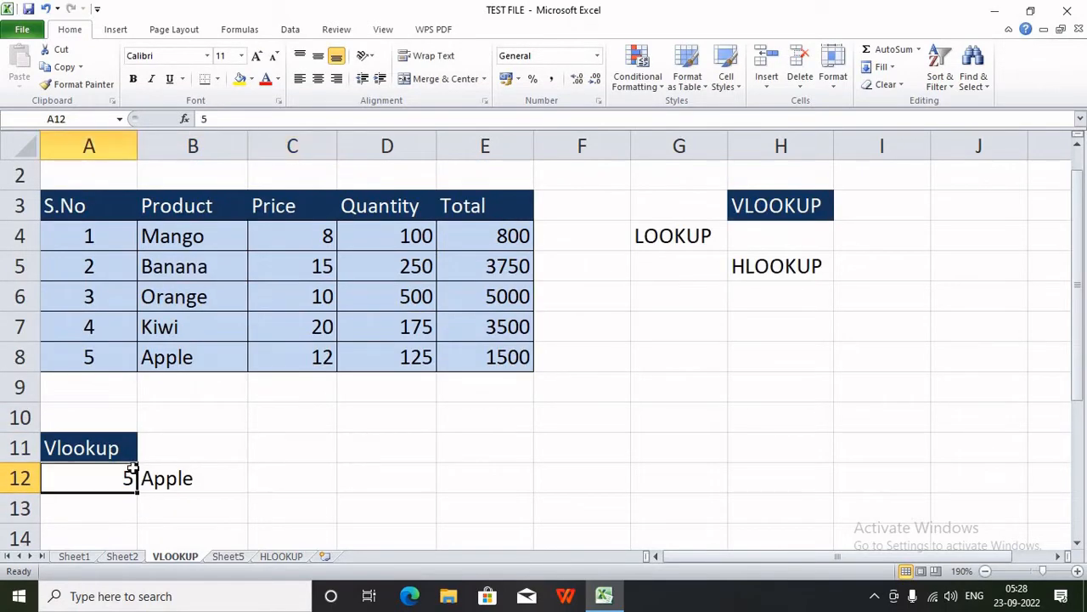
{"action": "left_click", "coordinate": [253, 78]}
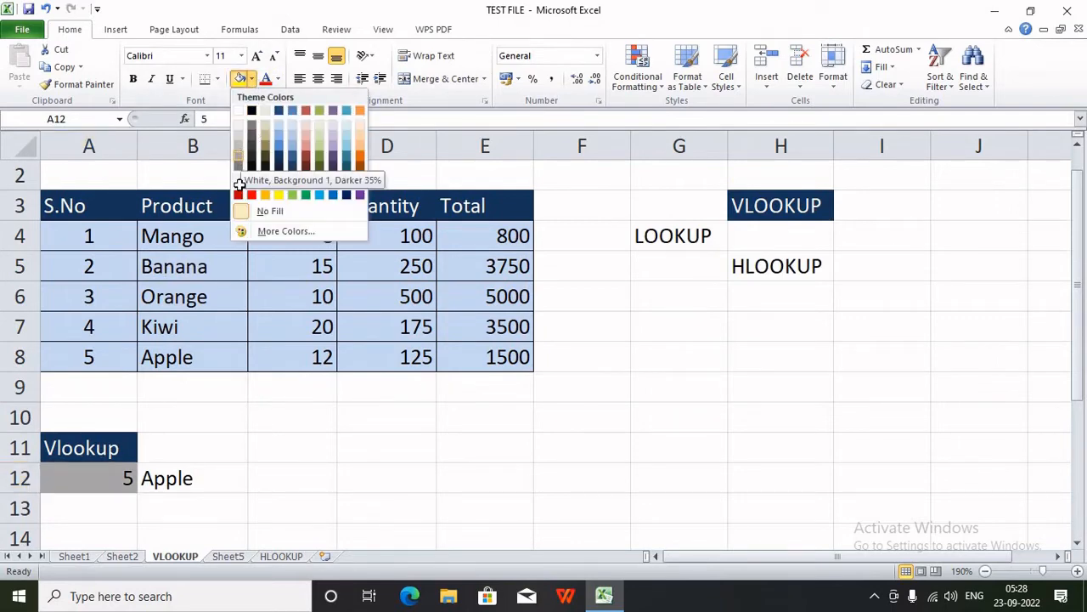
{"action": "left_click", "coordinate": [241, 165]}
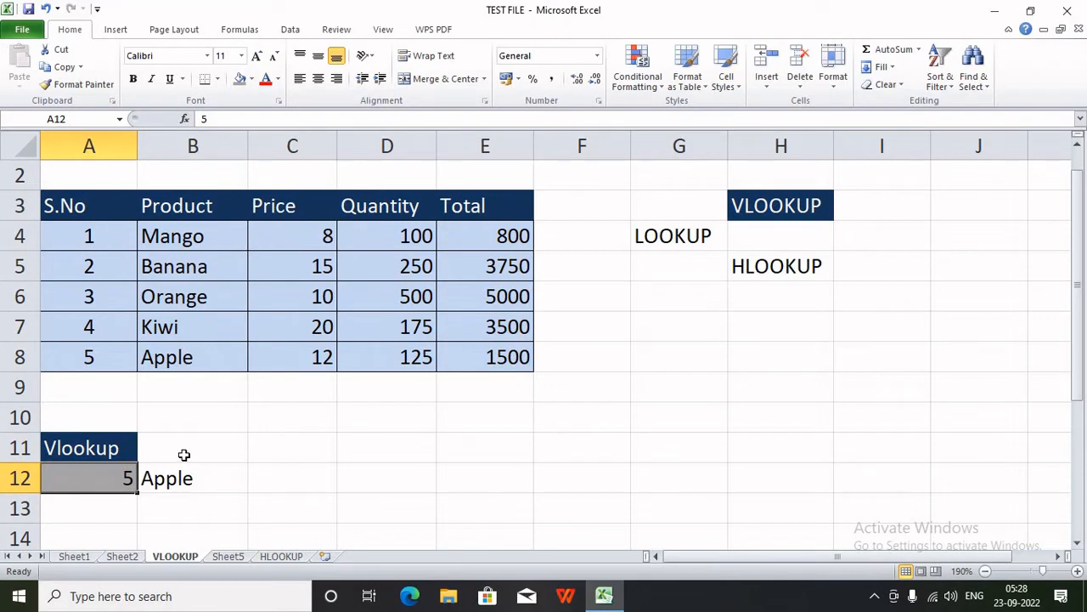
- Enter 3, then 1, in A12 so B12 returns Mango
{"action": "type", "text": "3"}
{"action": "left_click", "coordinate": [208, 482]}
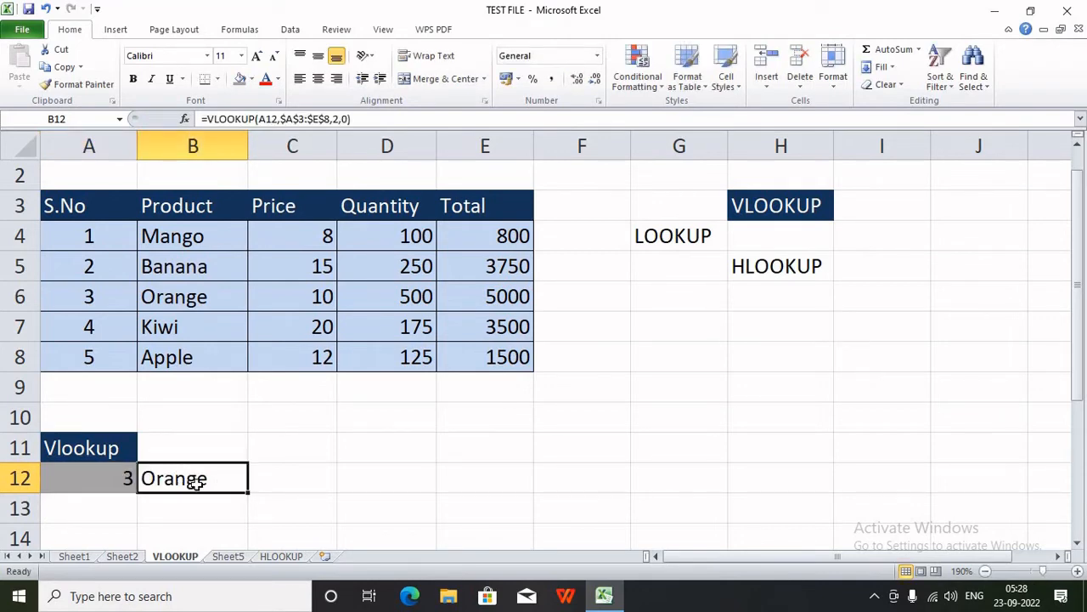
{"action": "left_click", "coordinate": [125, 472]}
{"action": "type", "text": "1"}
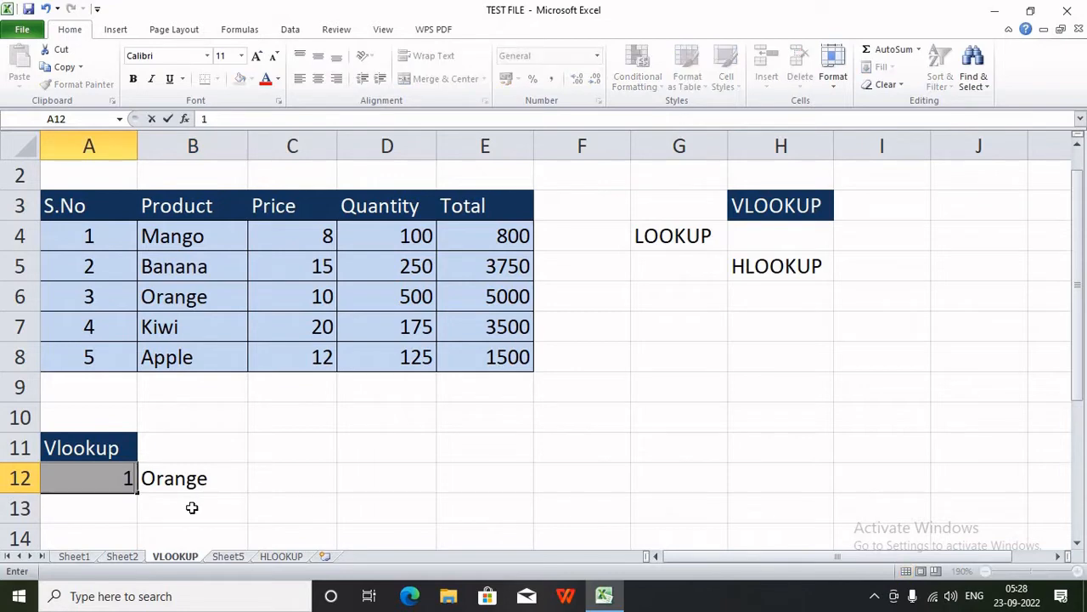
{"action": "left_click", "coordinate": [192, 508]}
{"action": "left_click", "coordinate": [182, 478]}
{"action": "left_click", "coordinate": [288, 467]}
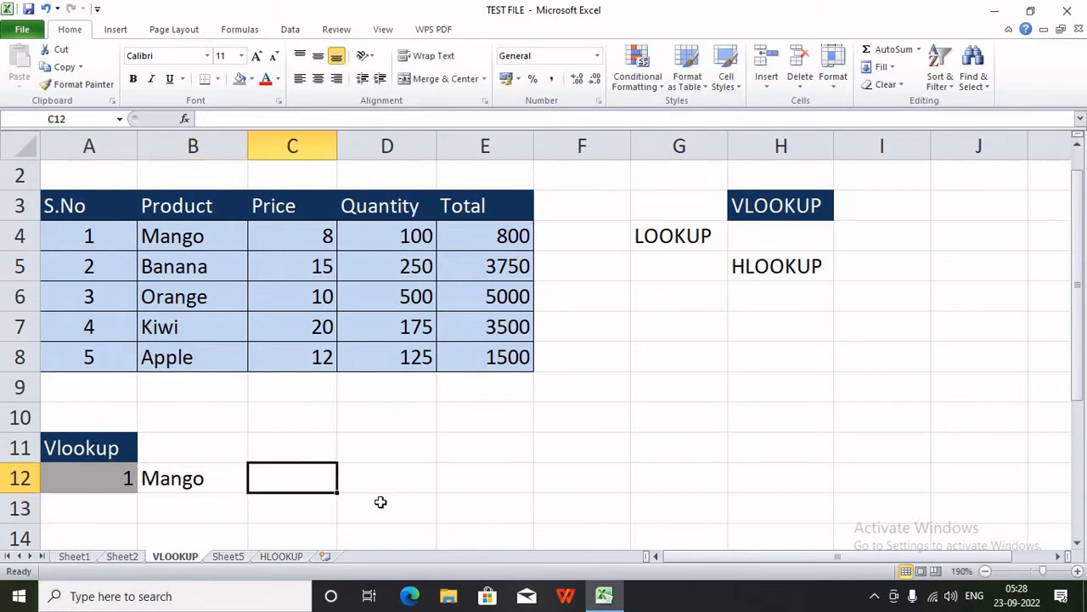
- Enter =VLOOKUP(2,$A$3:$E$8,3,0) in C12 to return the Price
{"action": "type", "text": "="}
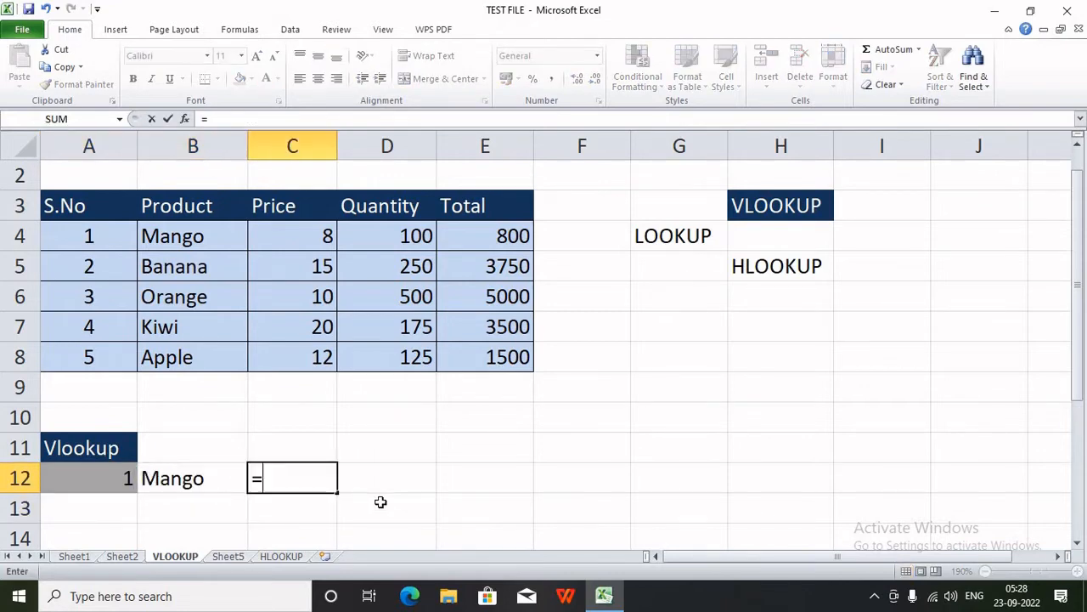
{"action": "type", "text": "C"}
{"action": "key", "text": "BackSpace"}
{"action": "type", "text": "V"}
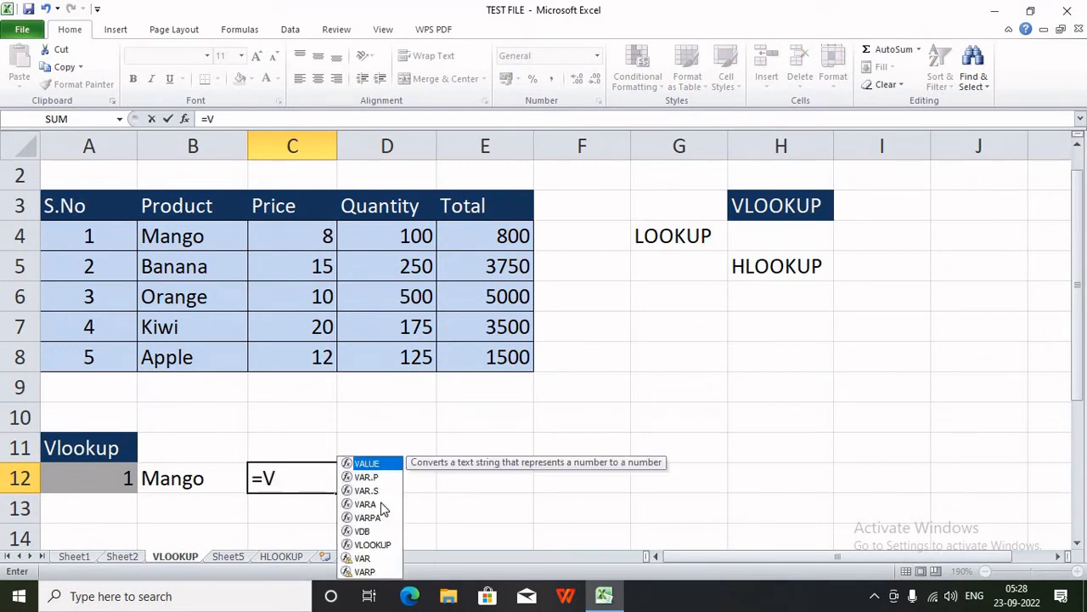
{"action": "type", "text": "L"}
{"action": "key", "text": "Tab"}
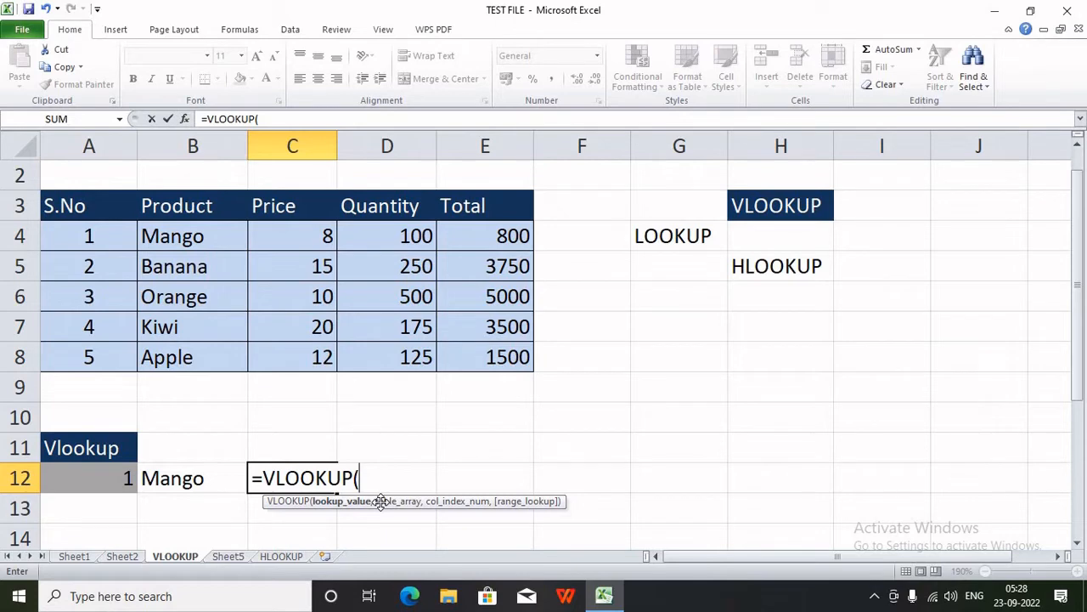
{"action": "type", "text": "2,"}
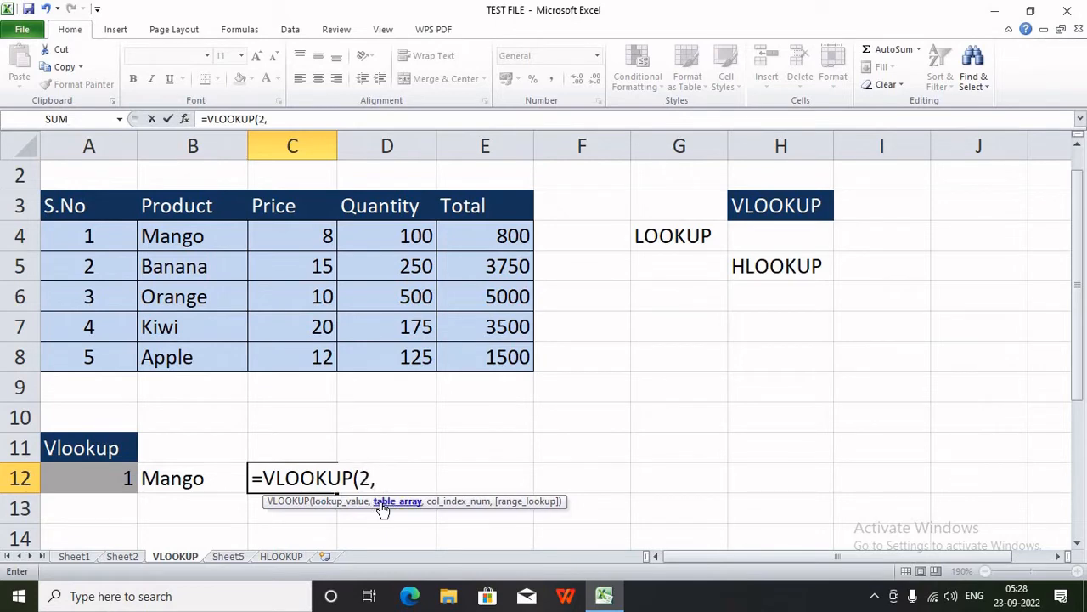
{"action": "left_click_drag", "start_coordinate": [97, 211], "coordinate": [485, 357]}
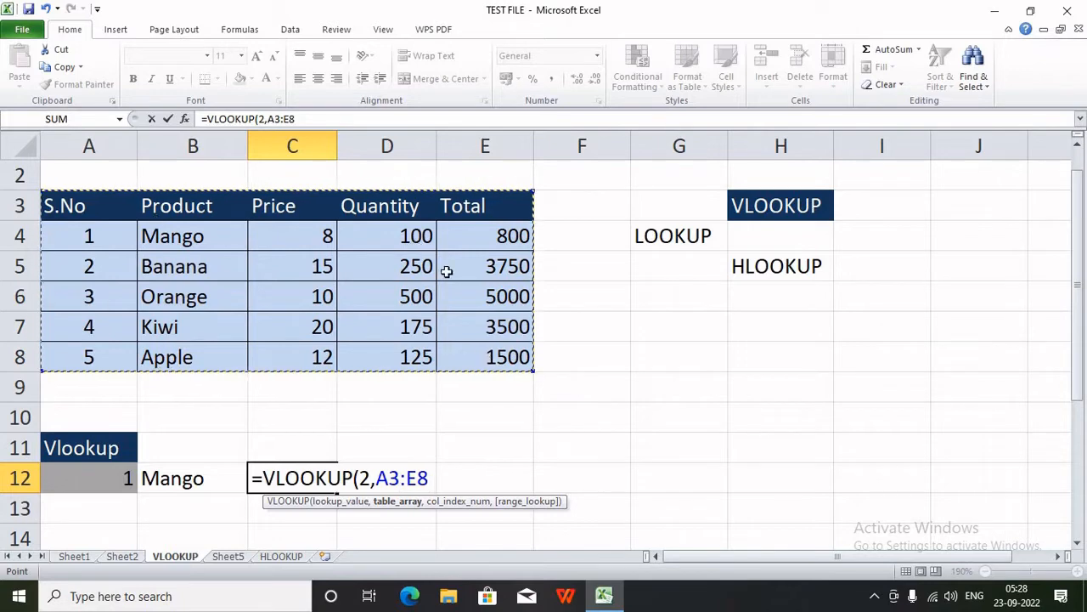
{"action": "key", "text": "F4"}
{"action": "type", "text": ","}
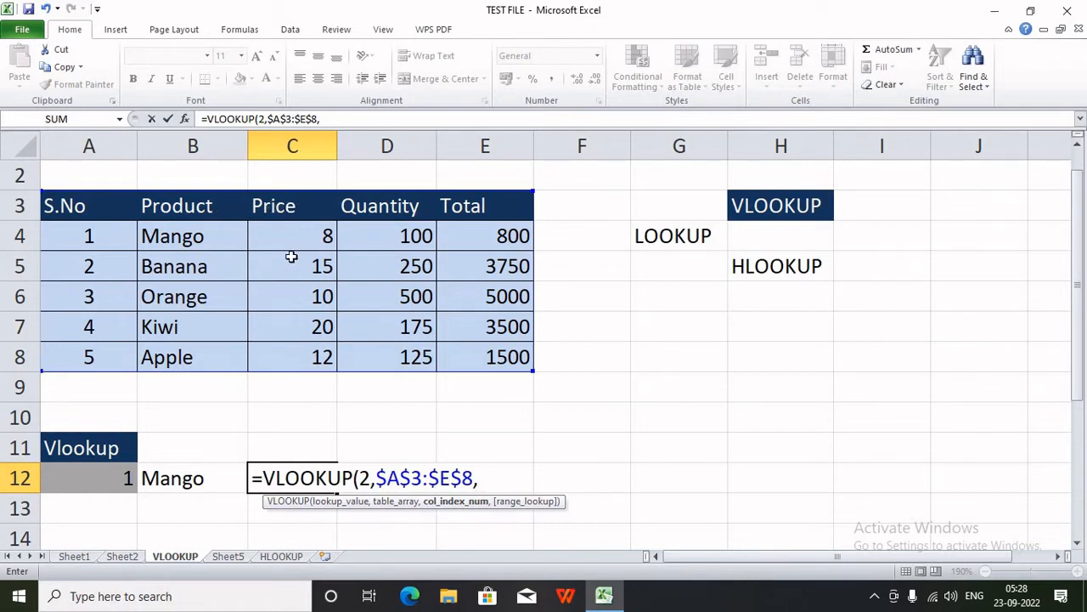
{"action": "type", "text": "3,"}
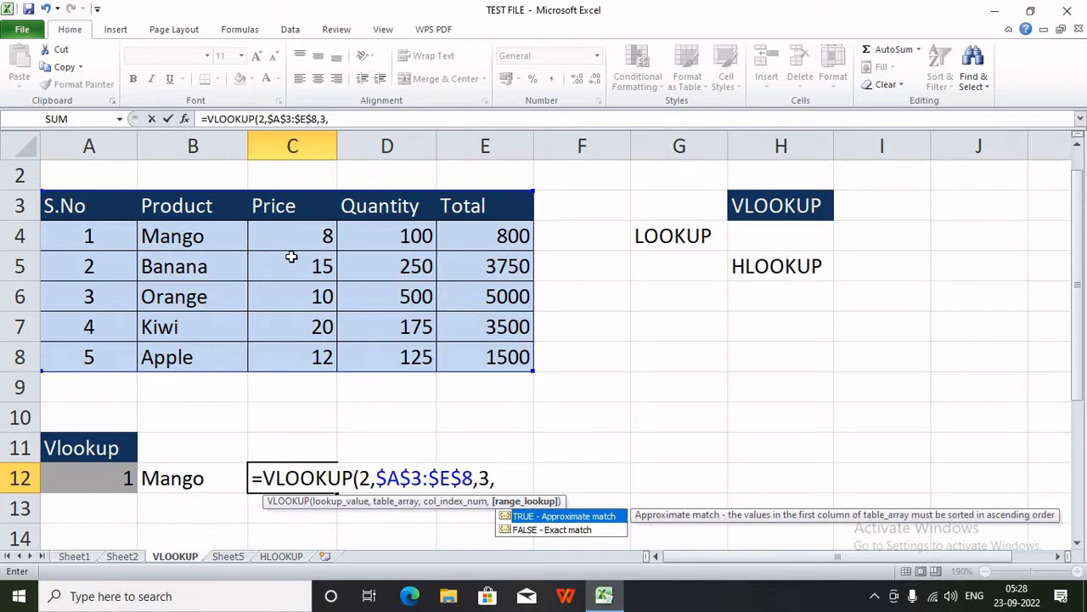
{"action": "type", "text": "0)"}
{"action": "key", "text": "Return"}
{"action": "key", "text": "Up"}
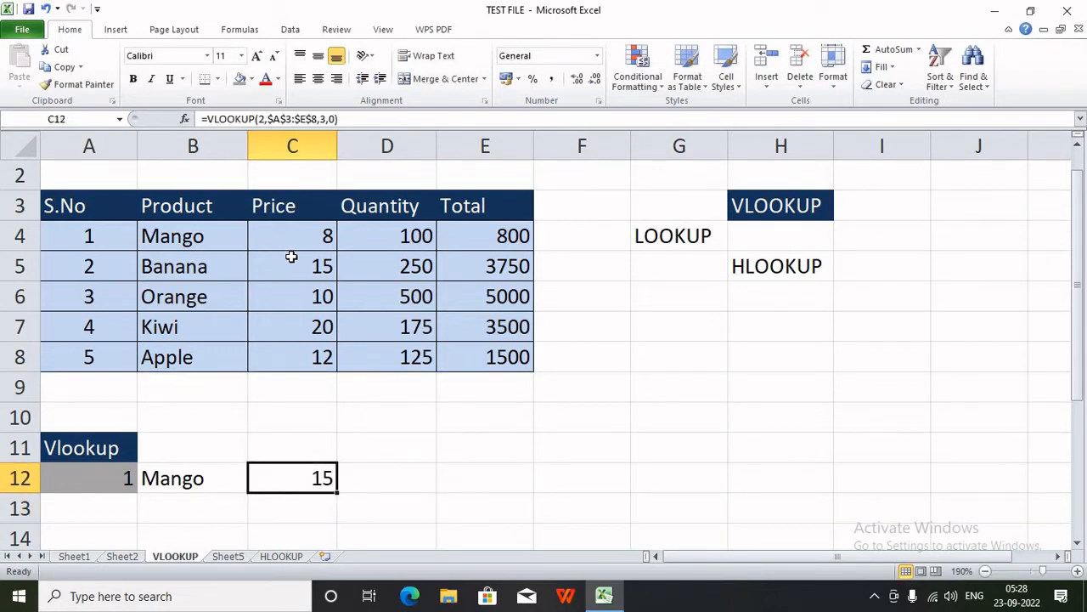
- Test C12 by changing its lookup value to 3, then back to 2
{"action": "double_click", "coordinate": [290, 489]}
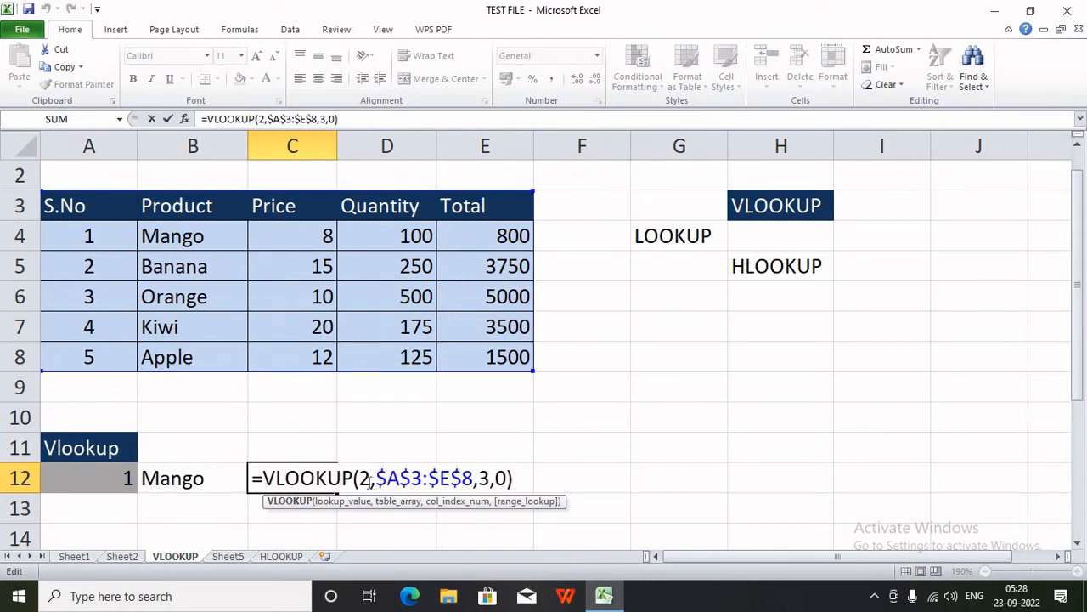
{"action": "double_click", "coordinate": [364, 480]}
{"action": "type", "text": "3"}
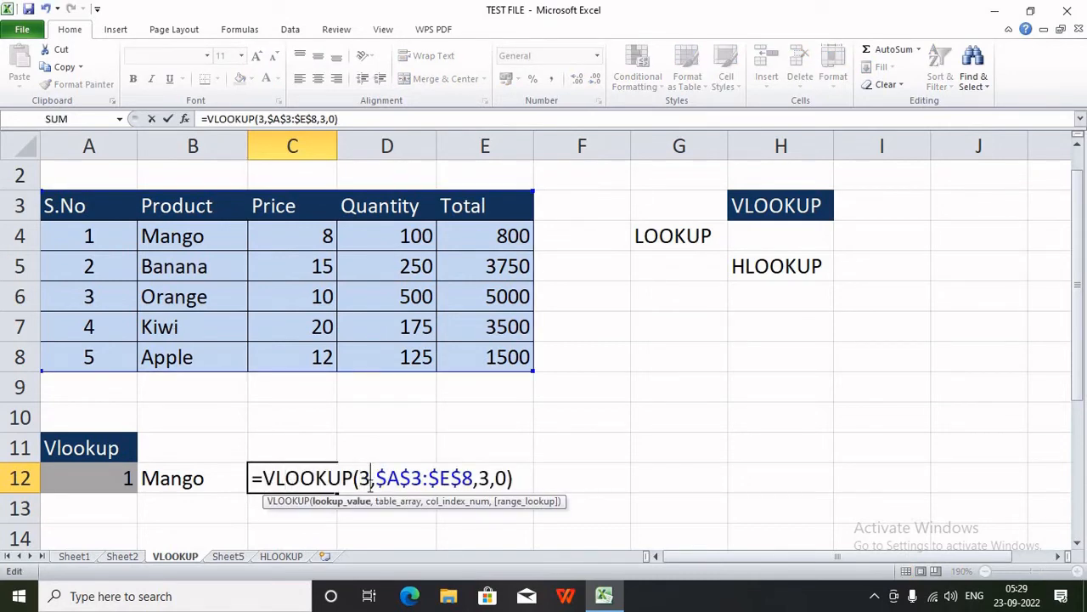
{"action": "key", "text": "Return"}
{"action": "key", "text": "Up"}
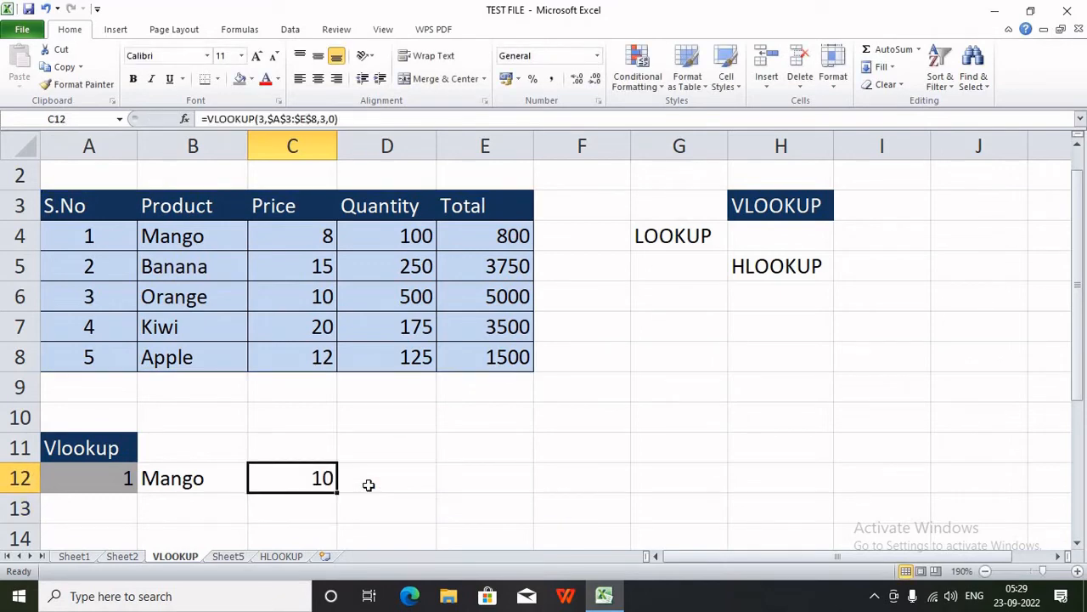
{"action": "double_click", "coordinate": [331, 480]}
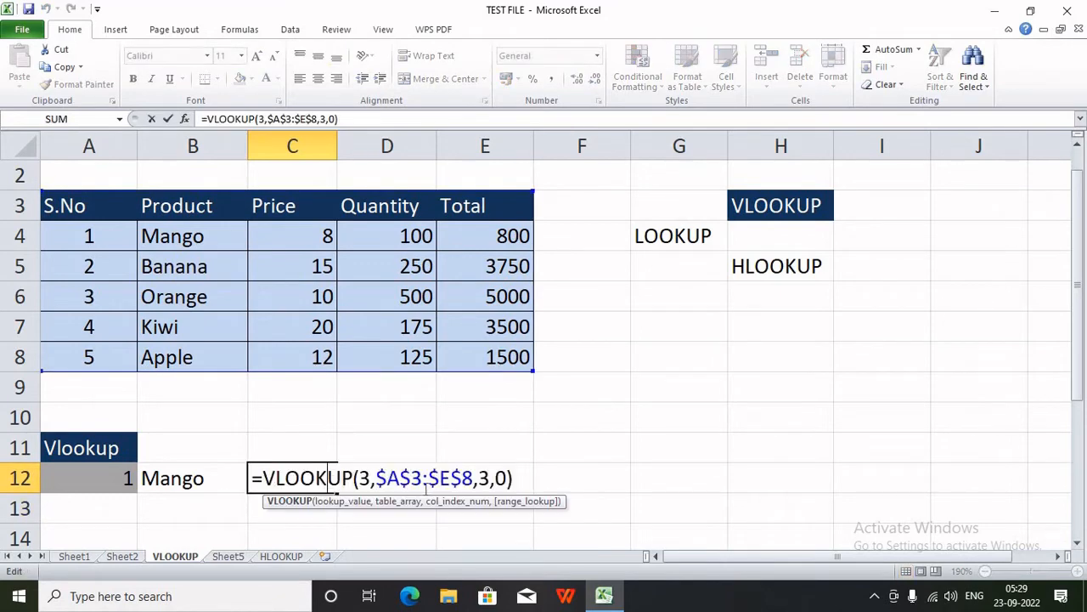
{"action": "double_click", "coordinate": [364, 478]}
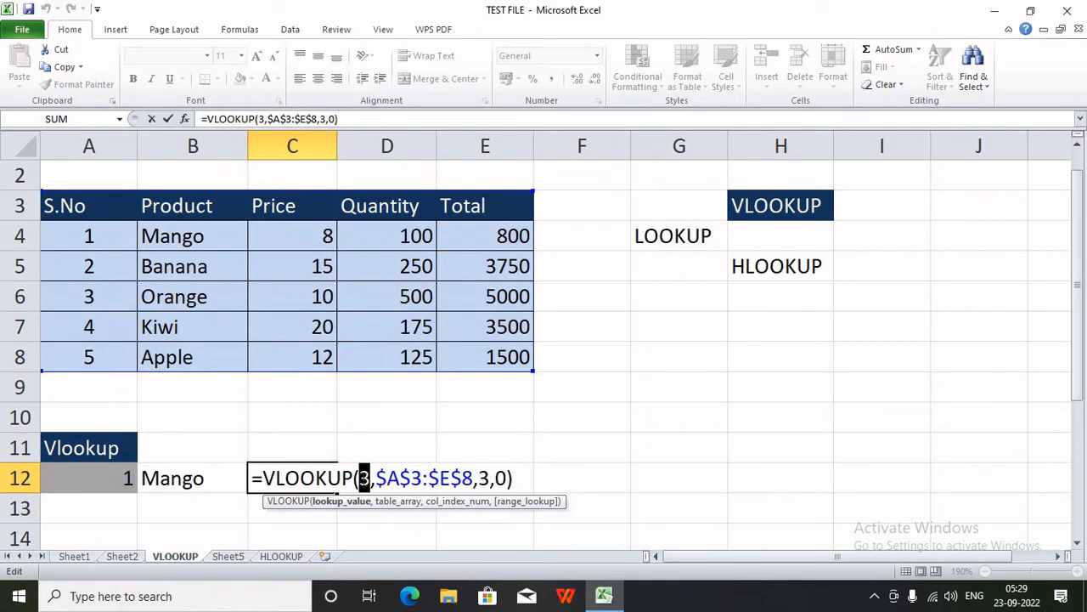
{"action": "type", "text": "2"}
{"action": "key", "text": "Return"}
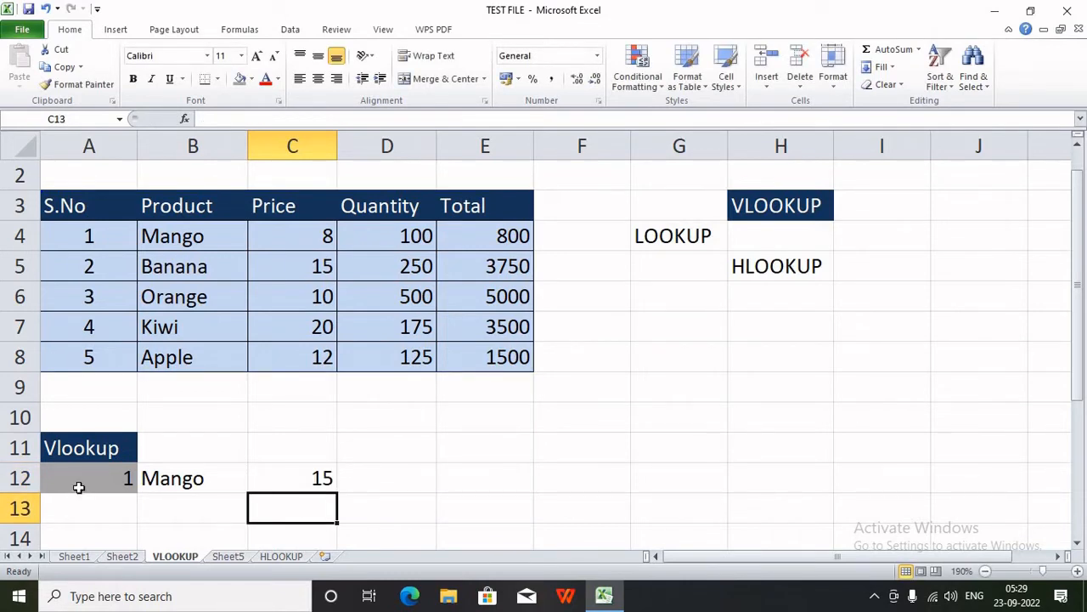
- Clear the Mango and 15 results and move S.No 1 down to A13
{"action": "left_click_drag", "start_coordinate": [80, 485], "coordinate": [284, 495]}
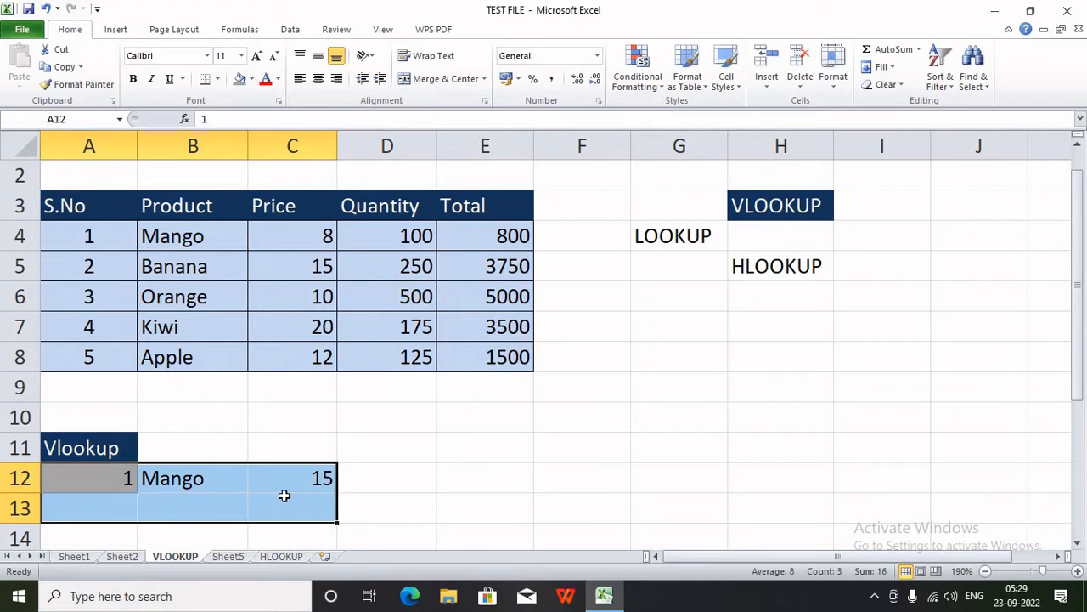
{"action": "left_click", "coordinate": [362, 478]}
{"action": "left_click", "coordinate": [88, 478]}
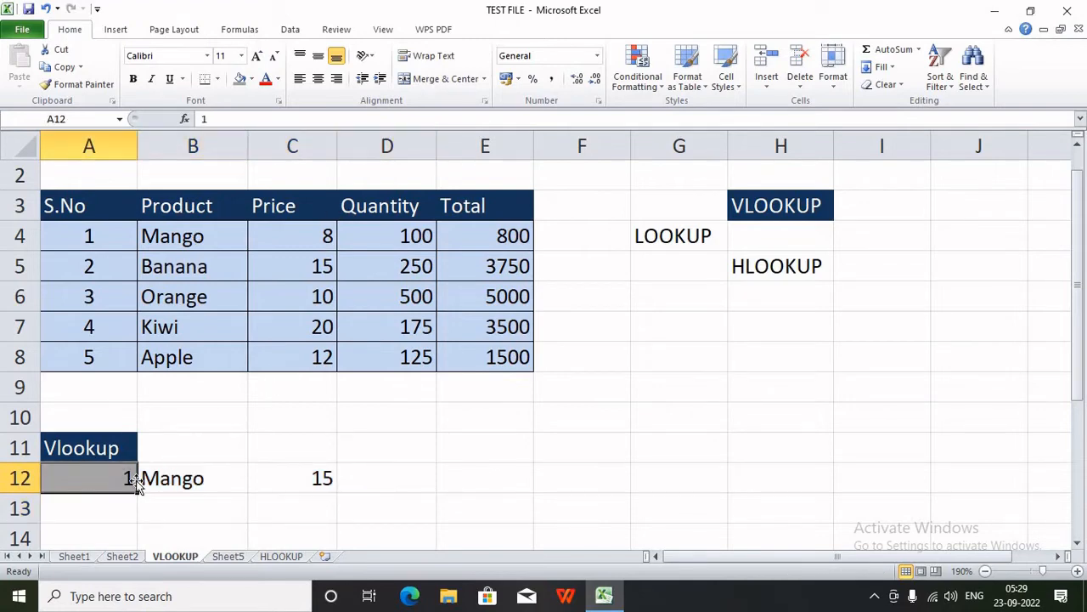
{"action": "left_click_drag", "start_coordinate": [227, 472], "coordinate": [333, 474]}
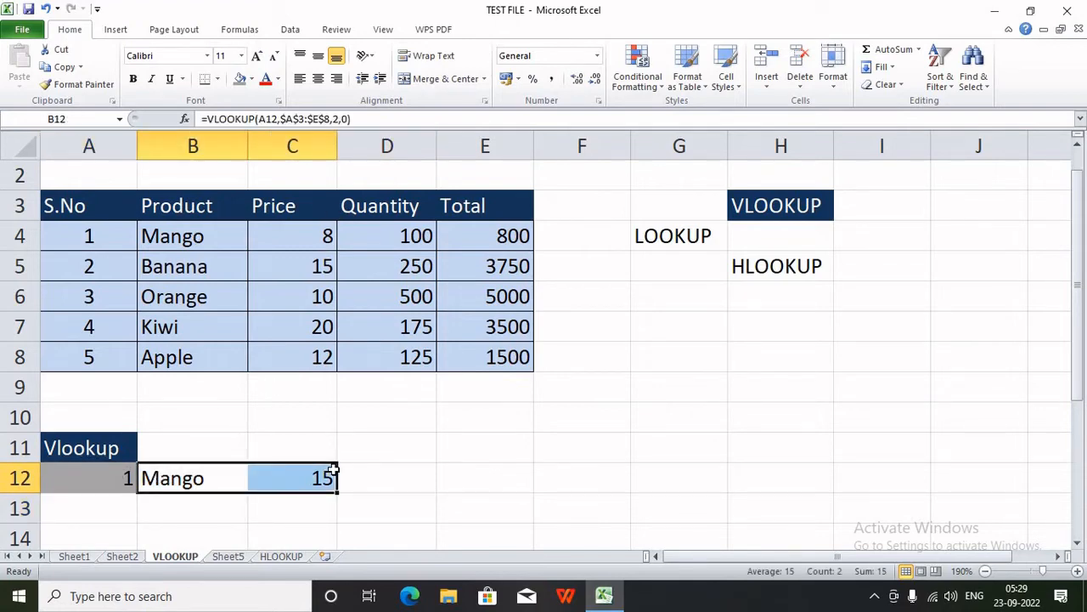
{"action": "key", "text": "Delete"}
{"action": "left_click", "coordinate": [88, 444]}
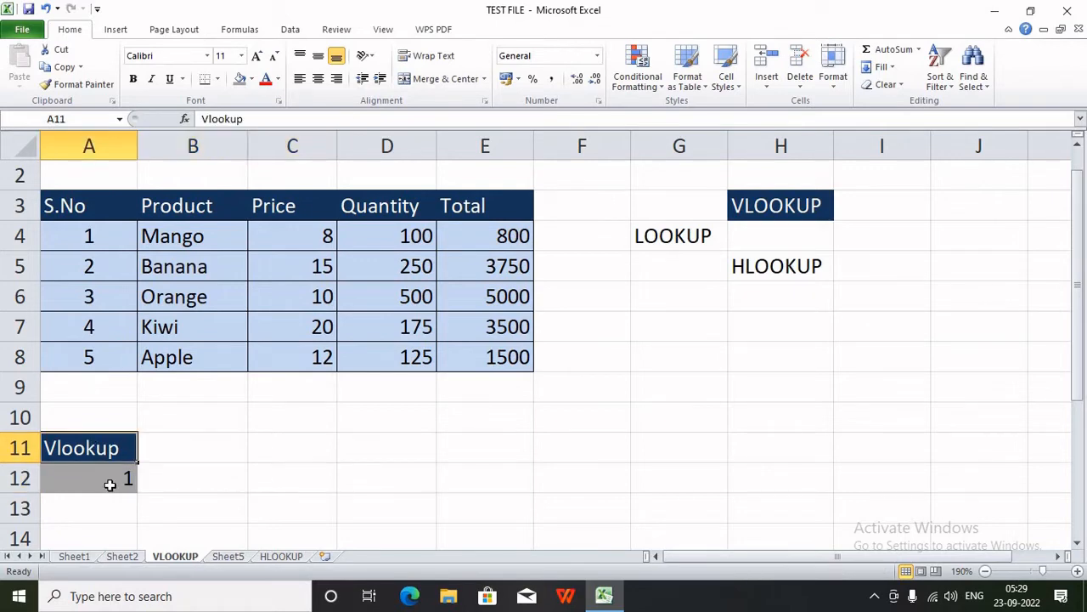
{"action": "left_click", "coordinate": [109, 484]}
{"action": "left_click_drag", "start_coordinate": [119, 493], "coordinate": [193, 520]}
{"action": "left_click_drag", "start_coordinate": [95, 206], "coordinate": [475, 217]}
- Paste the S.No–Total header row from row 3 into row 12
{"action": "key", "text": "ctrl+c"}
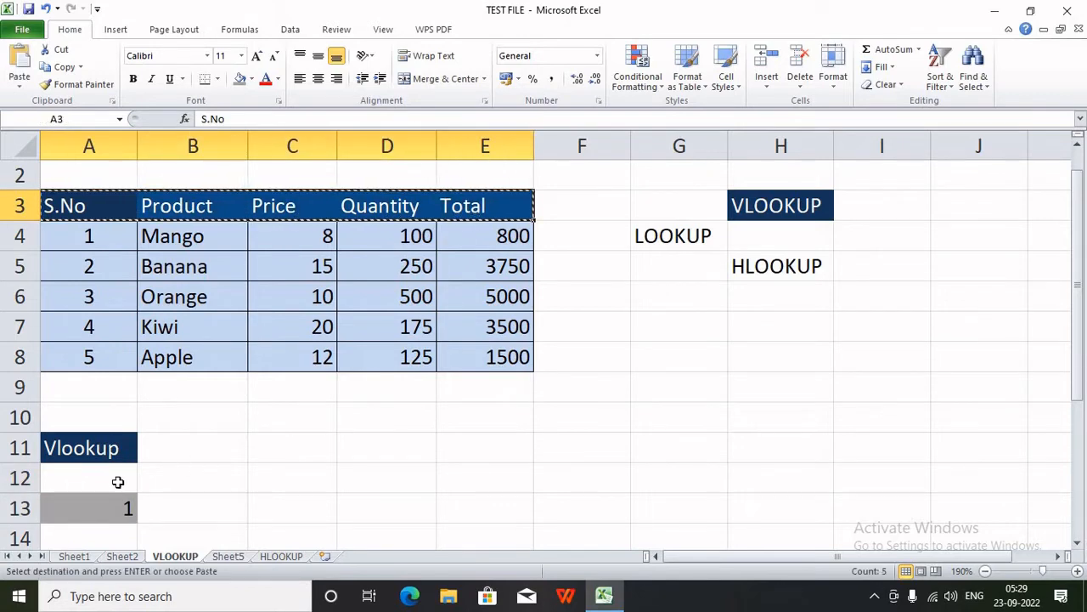
{"action": "left_click", "coordinate": [117, 480]}
{"action": "key", "text": "ctrl+v"}
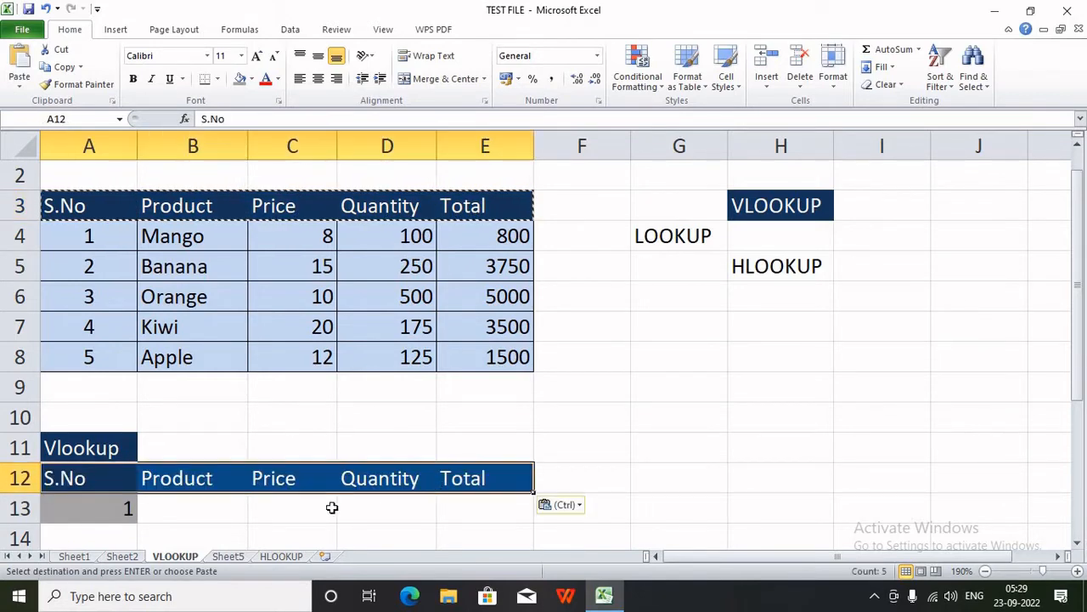
{"action": "left_click", "coordinate": [192, 515]}
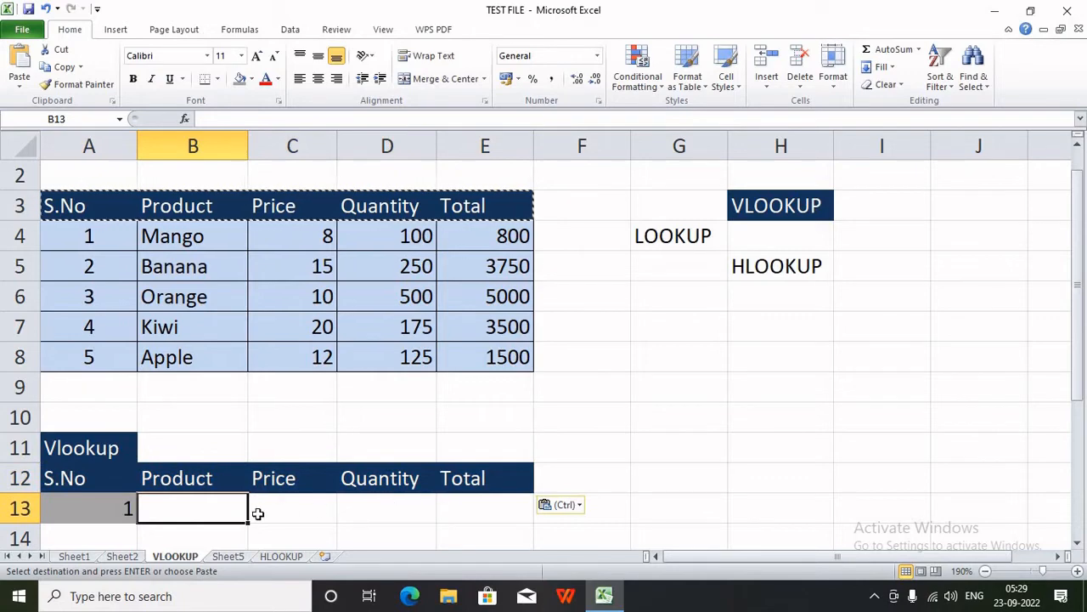
- Enter =VLOOKUP($A13,$A$3:$E$8,2,0) in B13, which returns Mango
{"action": "type", "text": "=VL"}
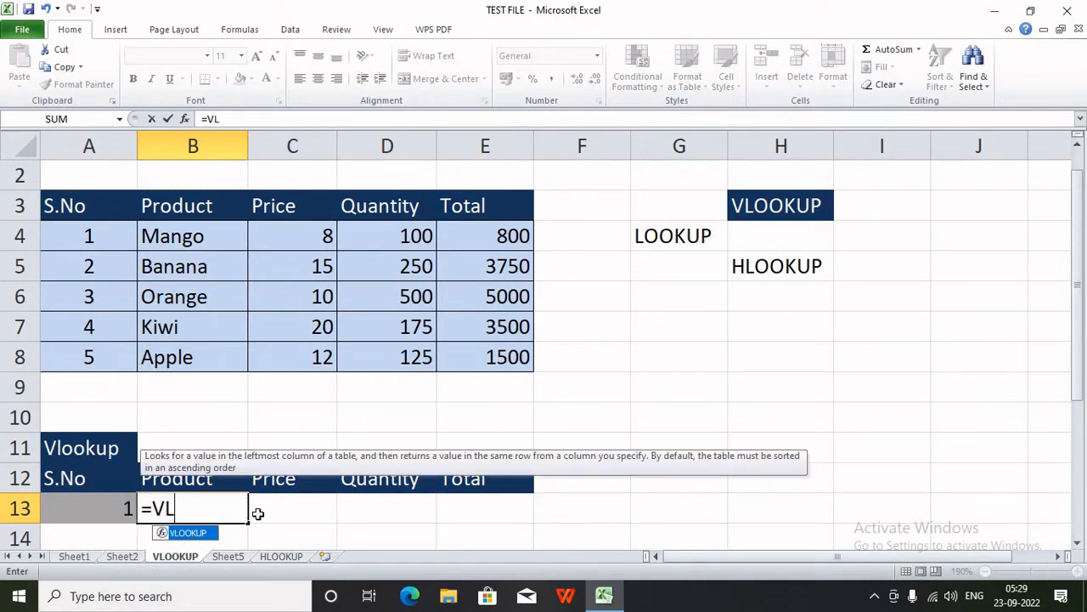
{"action": "key", "text": "Tab"}
{"action": "key", "text": "Left"}
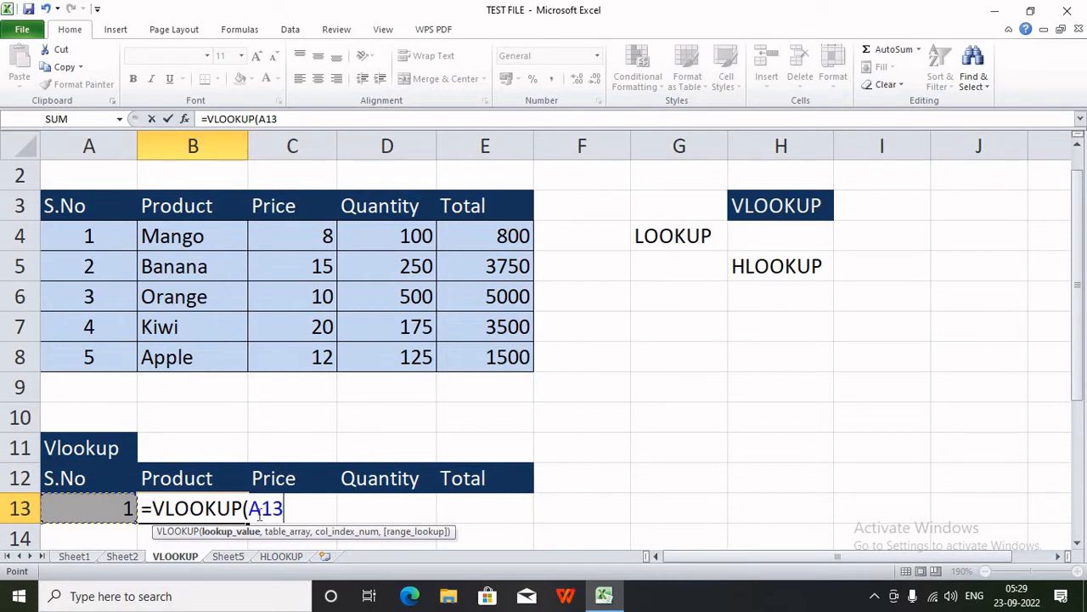
{"action": "key", "text": "F4"}
{"action": "key", "text": "F4"}
{"action": "key", "text": "F4"}
{"action": "type", "text": ","}
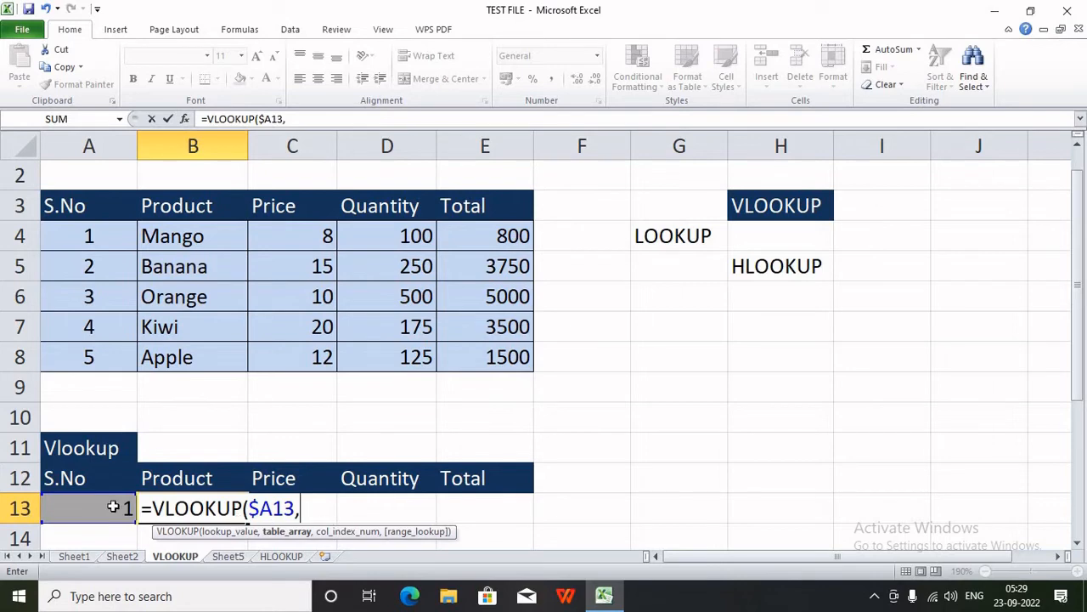
{"action": "left_click_drag", "start_coordinate": [101, 213], "coordinate": [478, 363]}
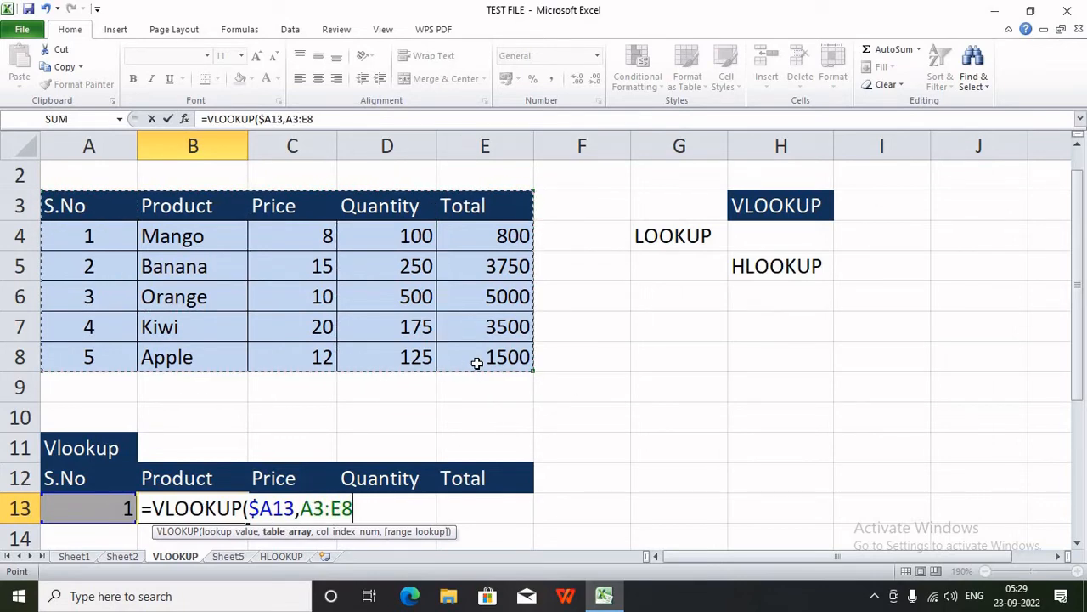
{"action": "key", "text": "F4"}
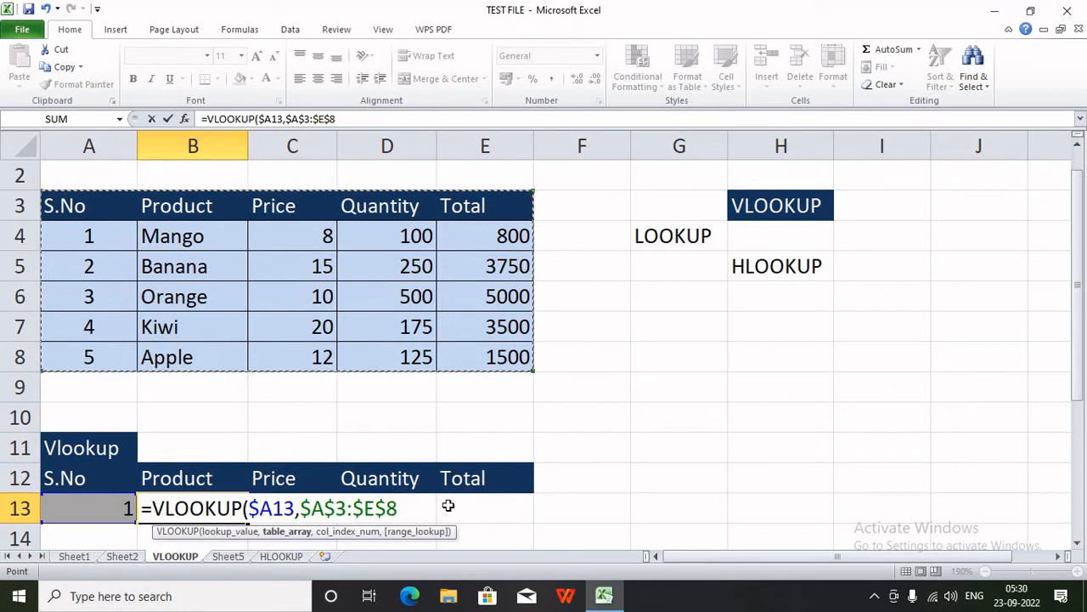
{"action": "type", "text": ","}
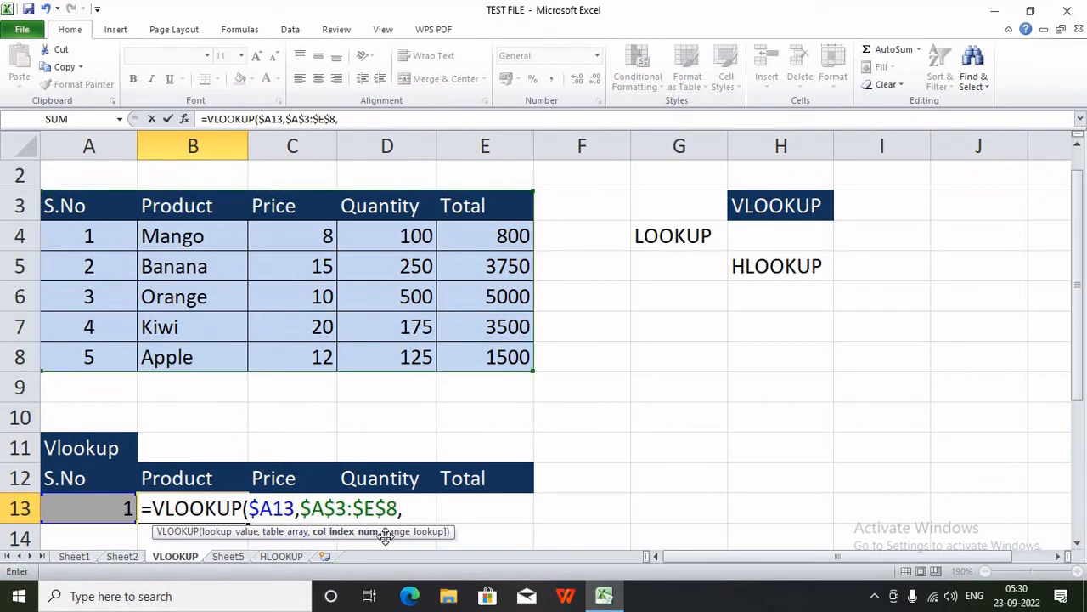
{"action": "type", "text": "2,0"}
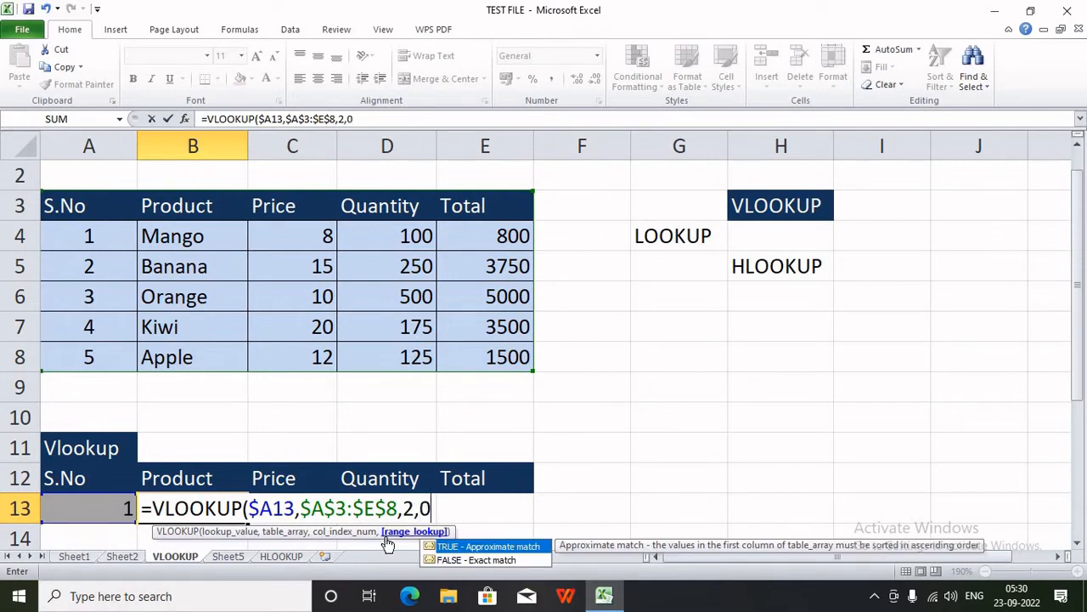
{"action": "type", "text": ")"}
{"action": "key", "text": "Return"}
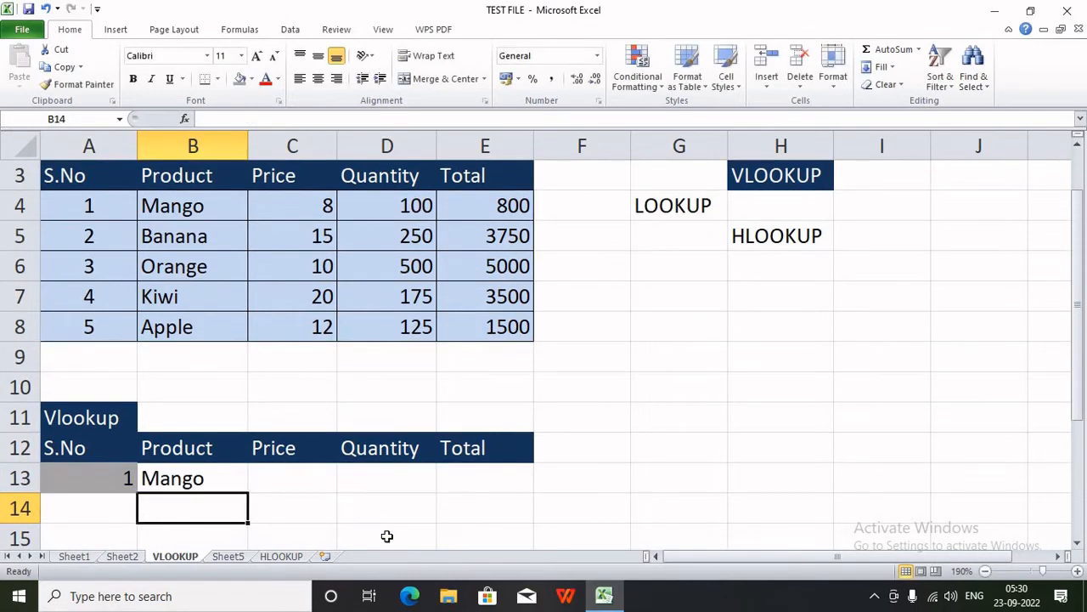
{"action": "left_click", "coordinate": [219, 490]}
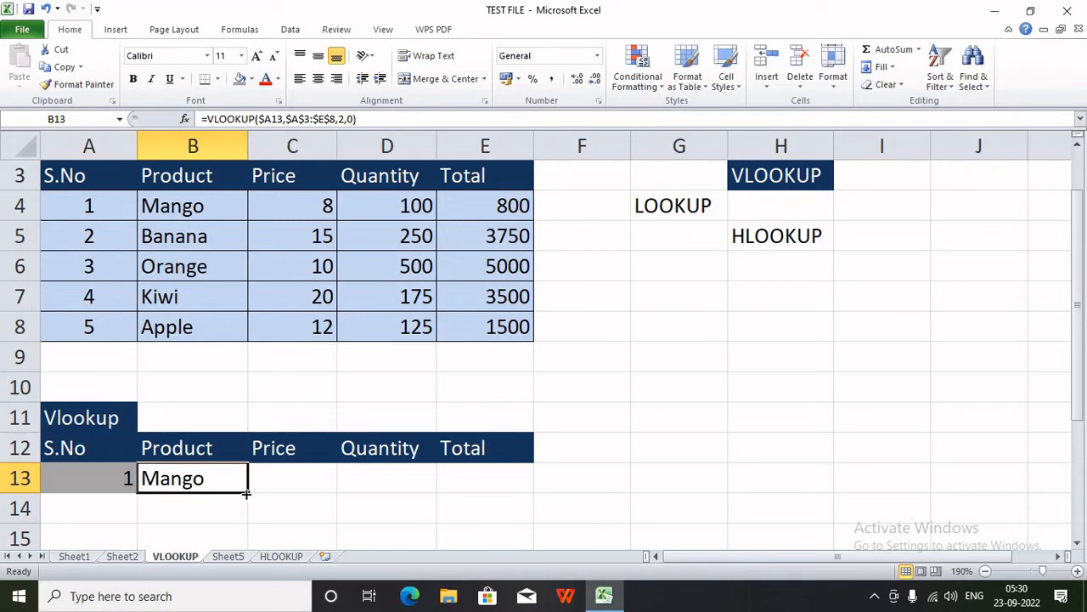
- Fill B13's lookup across to E13 and set C13's column index to 3, showing 8
{"action": "left_click_drag", "start_coordinate": [245, 491], "coordinate": [510, 477]}
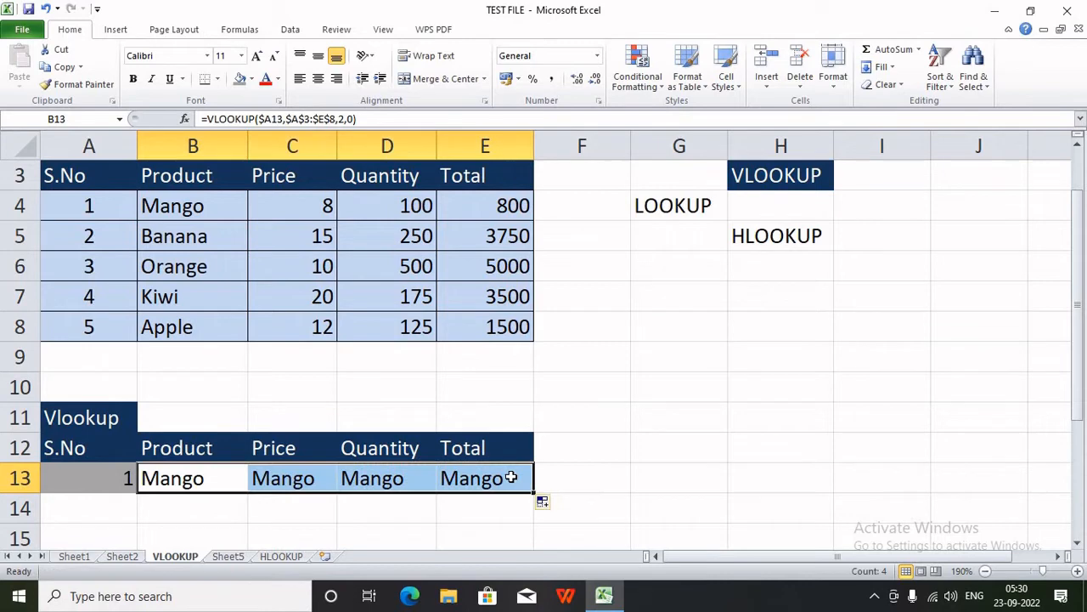
{"action": "left_click", "coordinate": [282, 477]}
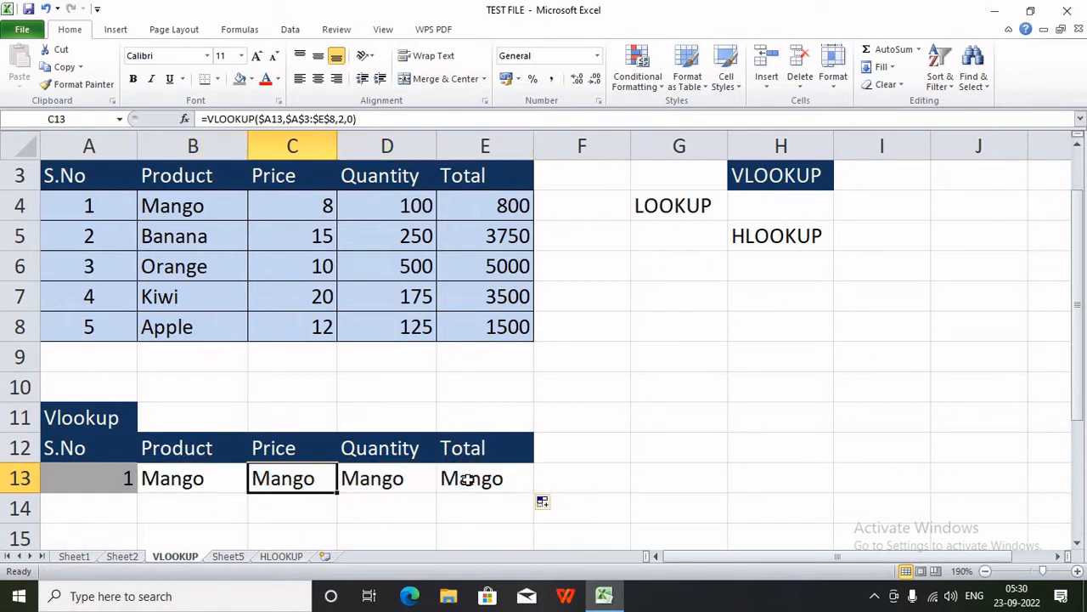
{"action": "double_click", "coordinate": [308, 477]}
{"action": "double_click", "coordinate": [518, 478]}
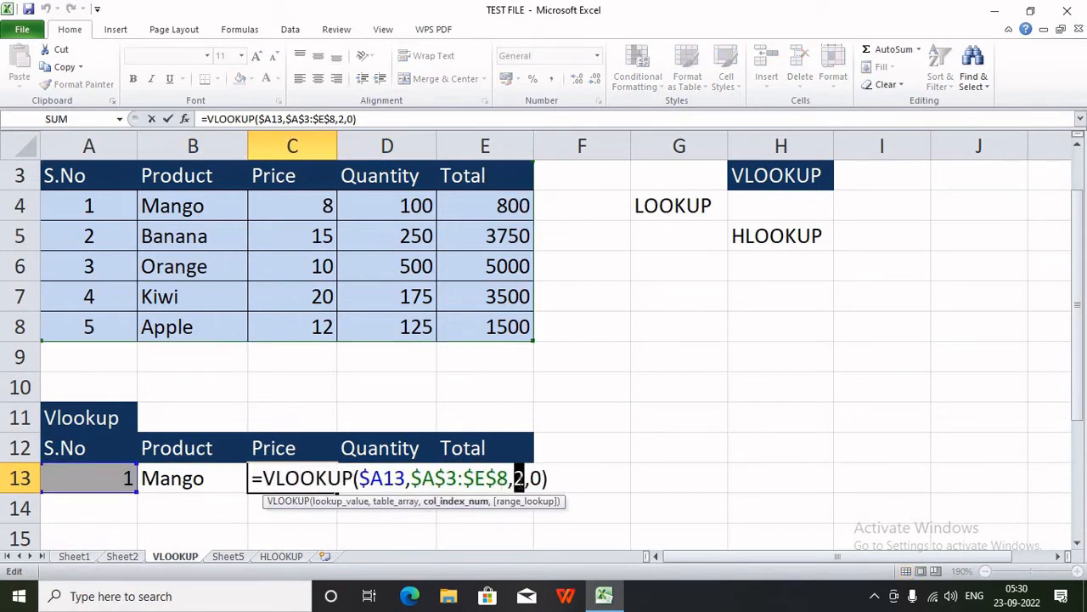
{"action": "type", "text": "3"}
{"action": "key", "text": "Return"}
- Set the D13 and E13 column indexes to 4 and 5, showing 100 and 800
{"action": "double_click", "coordinate": [394, 481]}
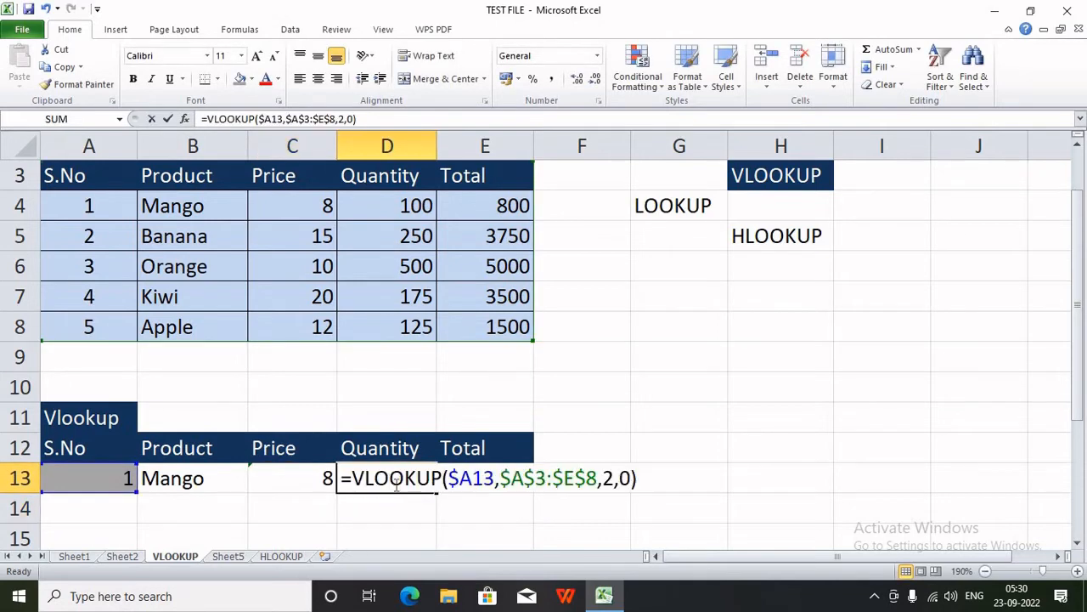
{"action": "double_click", "coordinate": [609, 478]}
{"action": "type", "text": "4"}
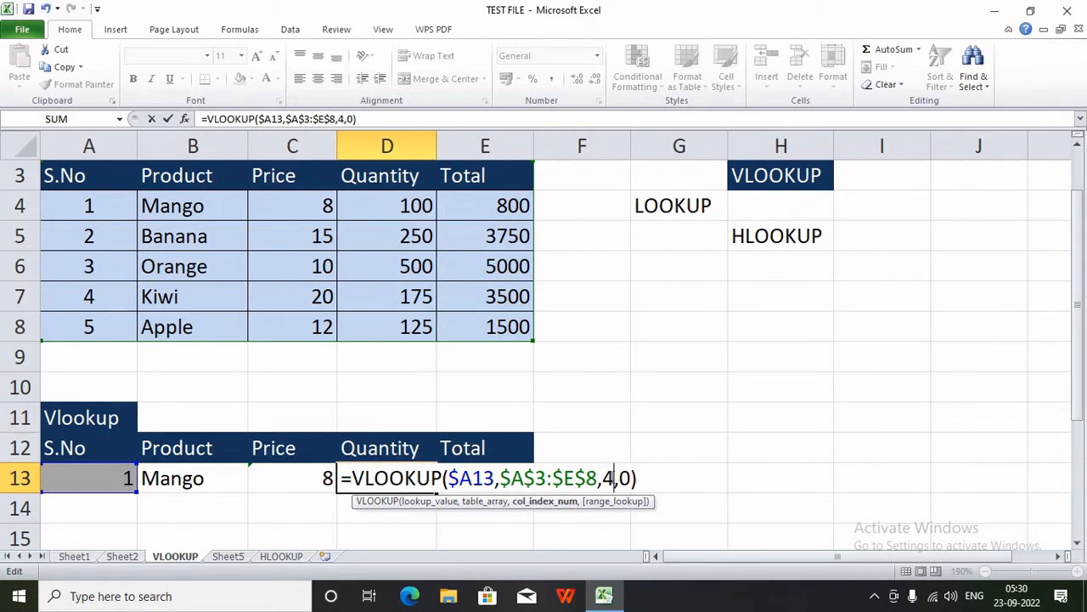
{"action": "key", "text": "Return"}
{"action": "left_click", "coordinate": [492, 485]}
{"action": "double_click", "coordinate": [490, 480]}
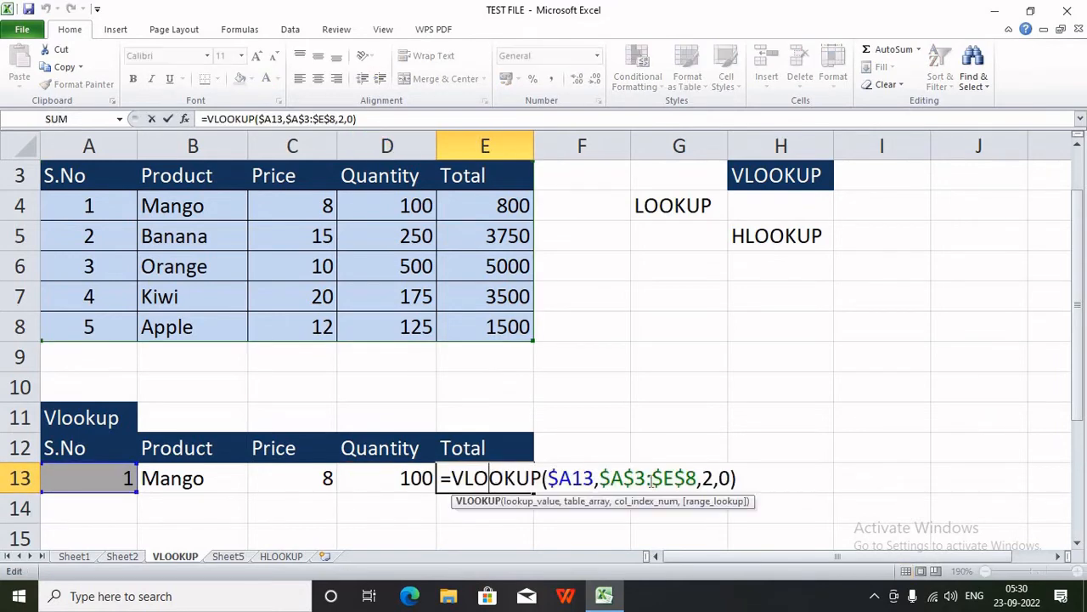
{"action": "double_click", "coordinate": [707, 478]}
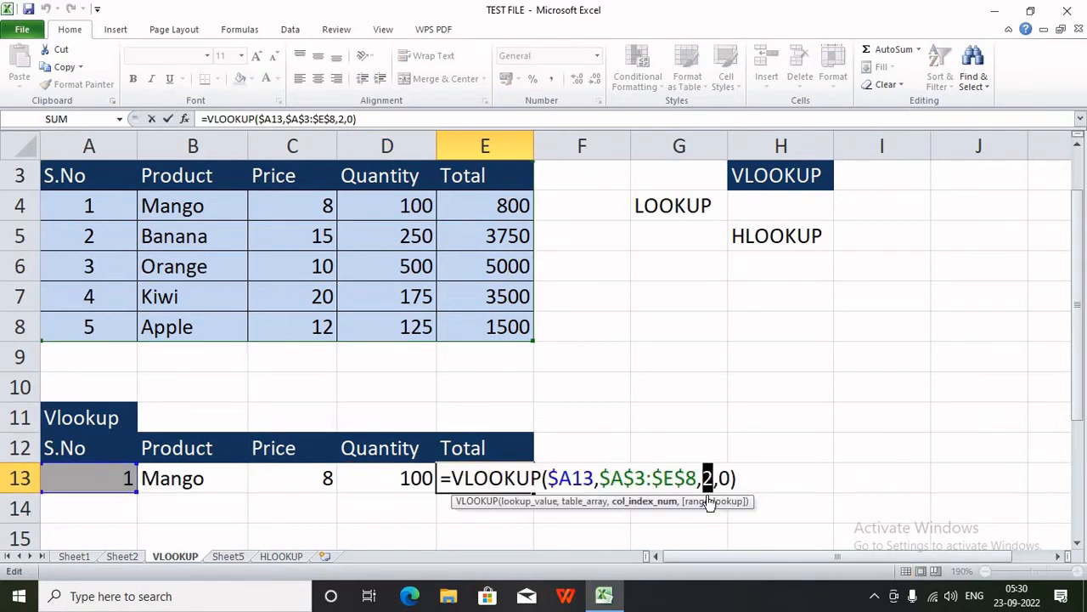
{"action": "type", "text": "5"}
{"action": "left_click", "coordinate": [687, 510]}
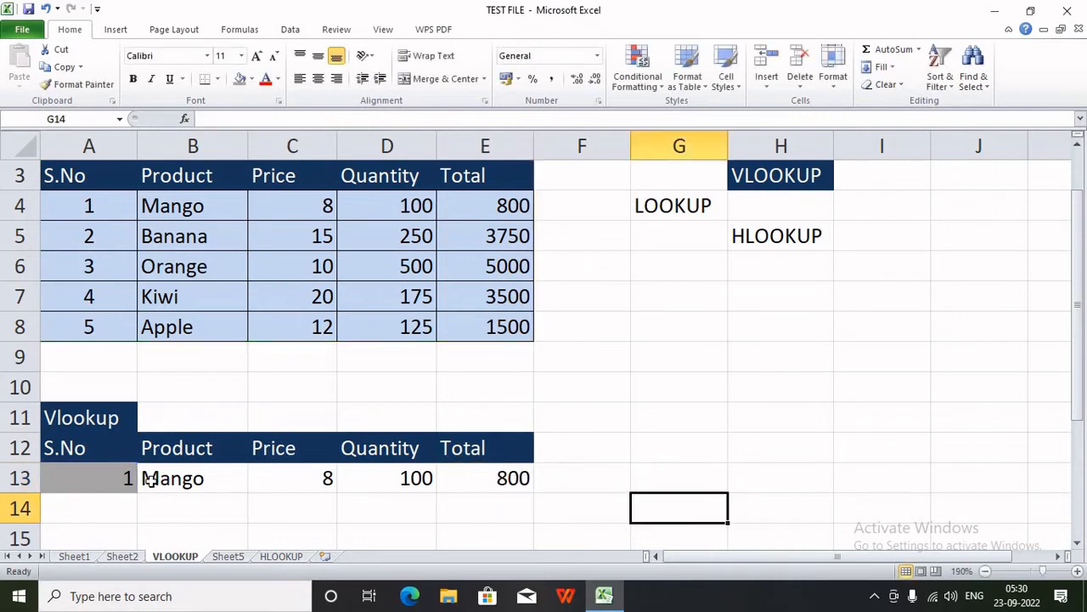
- Try S.No 4 (Kiwi) in A13, then 5 to show Apple, 12, 125, 1500
{"action": "left_click_drag", "start_coordinate": [146, 478], "coordinate": [493, 480]}
{"action": "left_click", "coordinate": [133, 478]}
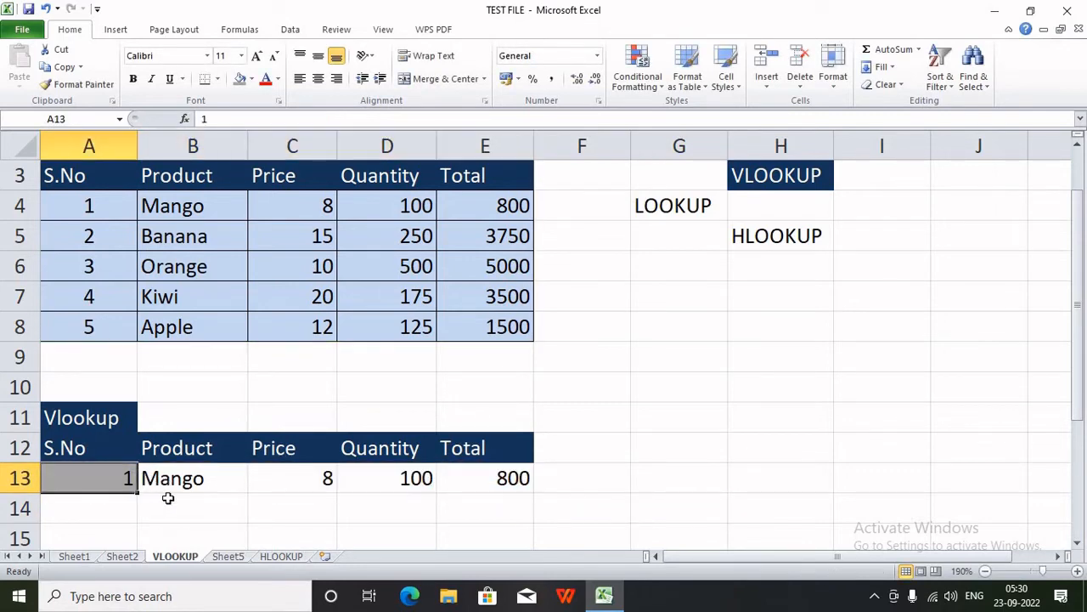
{"action": "type", "text": "4"}
{"action": "left_click", "coordinate": [169, 501]}
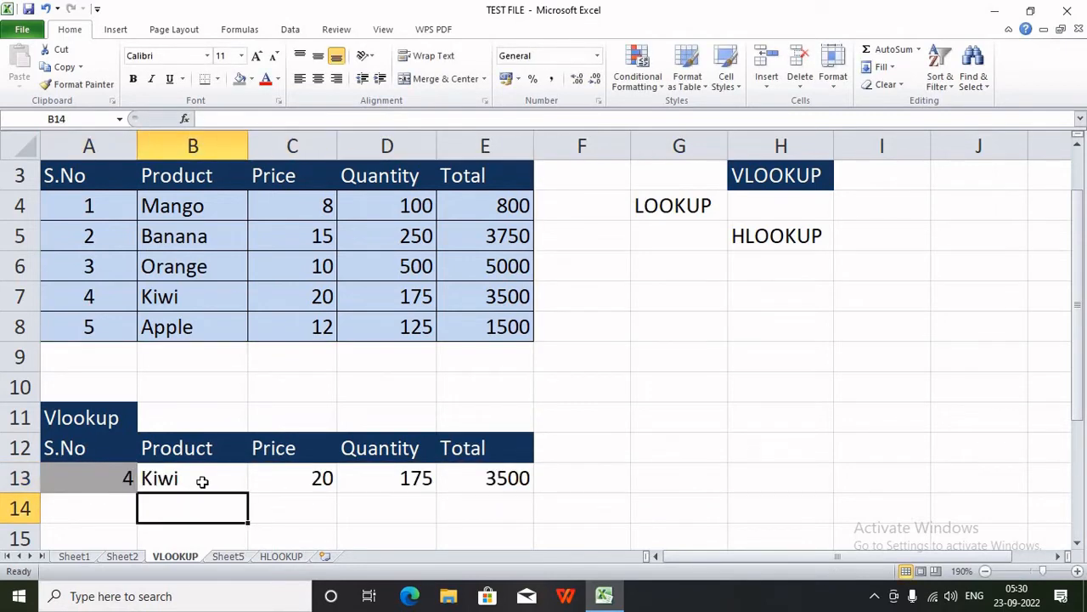
{"action": "left_click_drag", "start_coordinate": [201, 478], "coordinate": [497, 480]}
{"action": "left_click", "coordinate": [133, 478]}
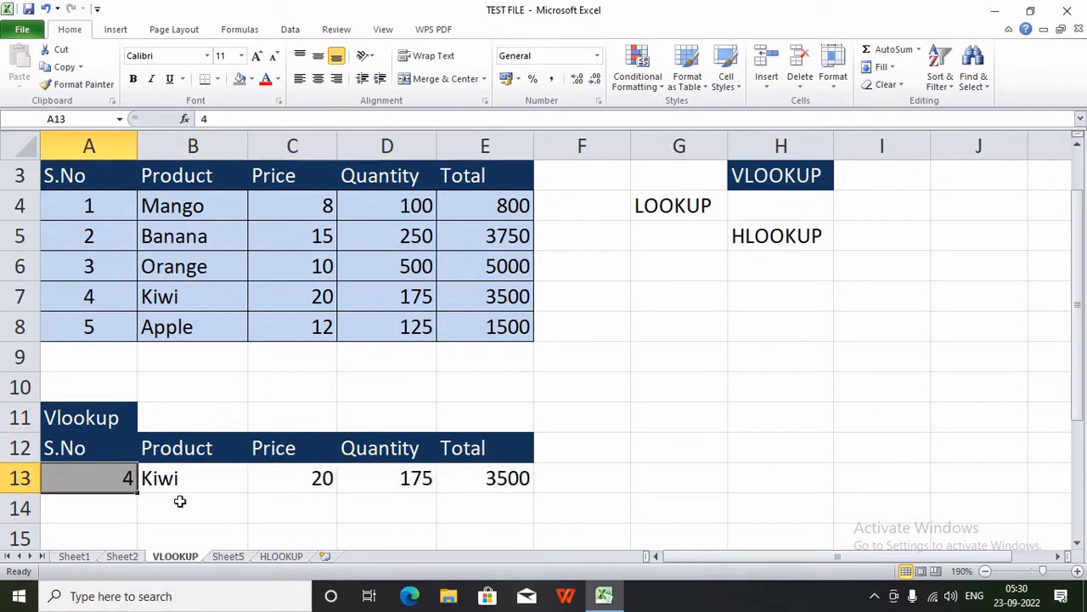
{"action": "type", "text": "5"}
{"action": "left_click", "coordinate": [183, 531]}
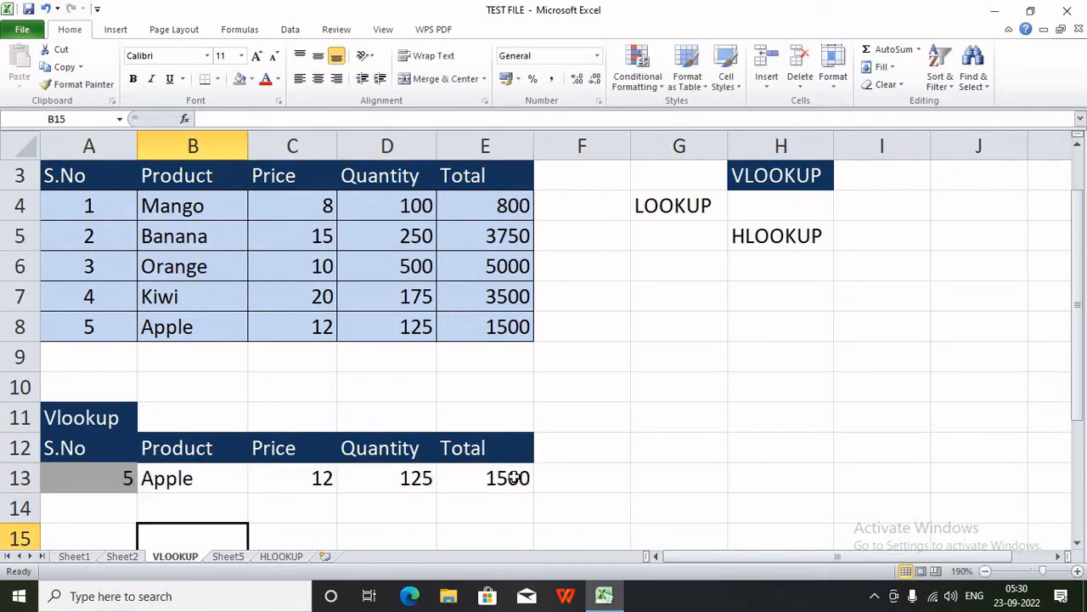
{"action": "left_click", "coordinate": [105, 506]}
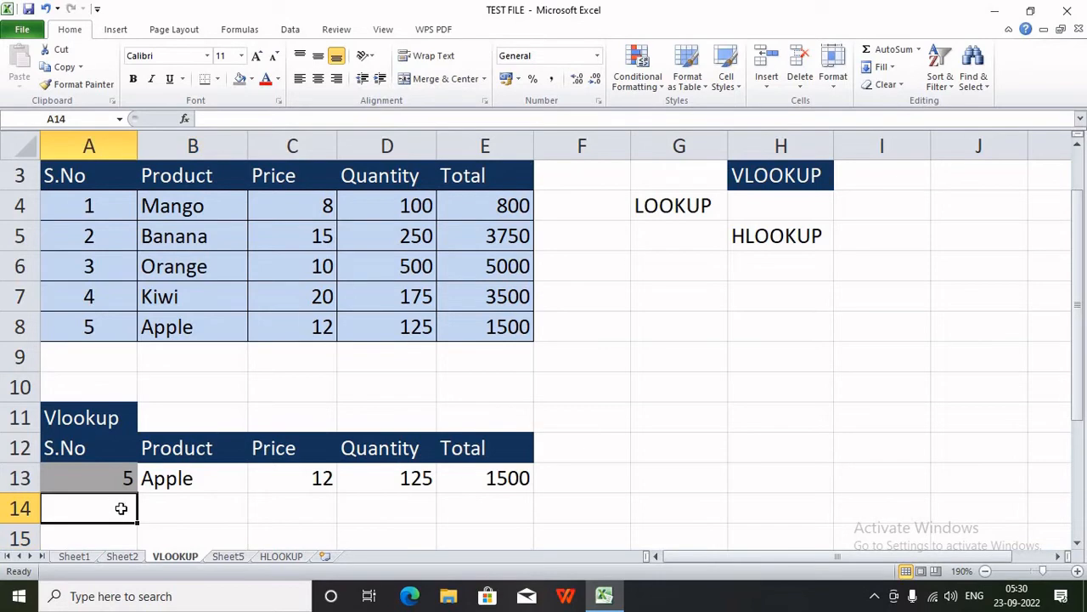
- Enter S.No 2 in A14 and select B14:E14 for the lookup results
{"action": "type", "text": "2"}
{"action": "left_click", "coordinate": [201, 510]}
{"action": "left_click_drag", "start_coordinate": [201, 509], "coordinate": [523, 508]}
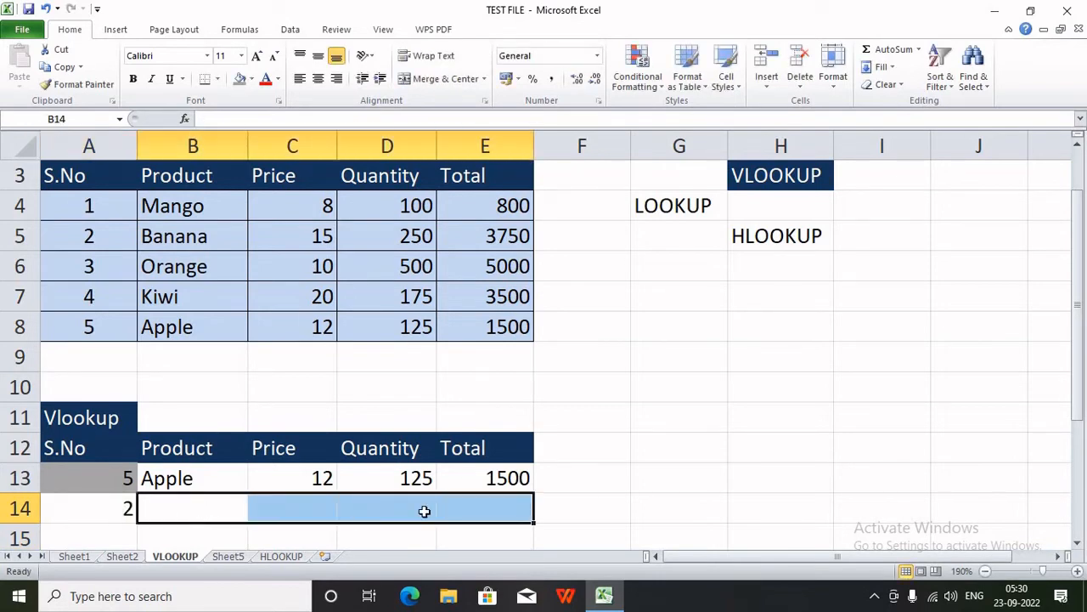
{"action": "scroll", "coordinate": [424, 510], "scroll_direction": "down", "scroll_amount": 1}
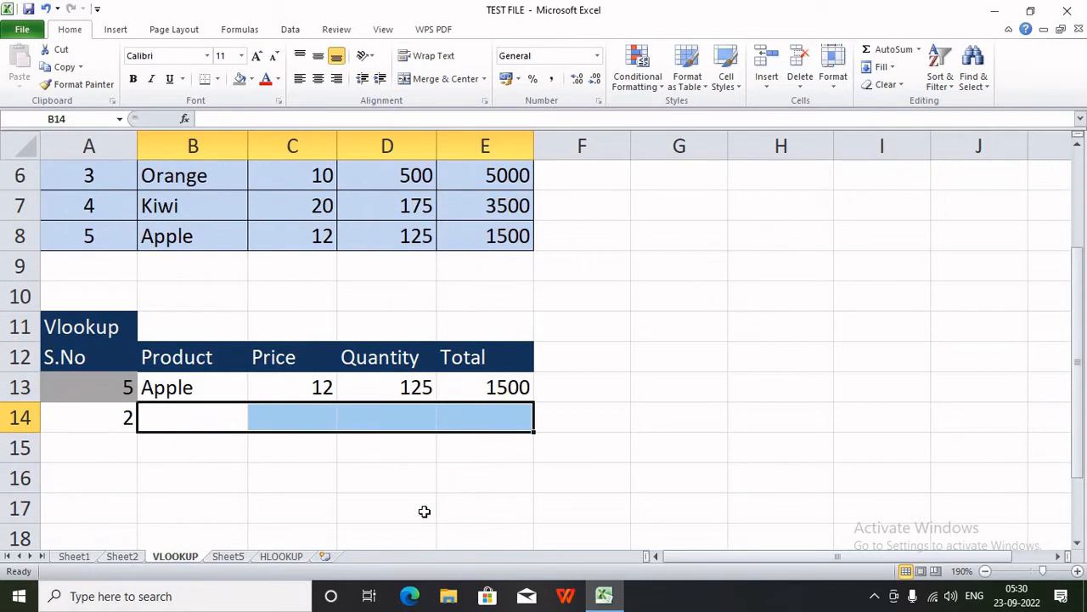
{"action": "scroll", "coordinate": [424, 511], "scroll_direction": "up", "scroll_amount": 1}
- Enter the array formula =VLOOKUP($A14,$A$3:$E$8,{2,3,4,5},0) across B14:E14, returning Banana, 15, 250, 3750
{"action": "type", "text": "="}
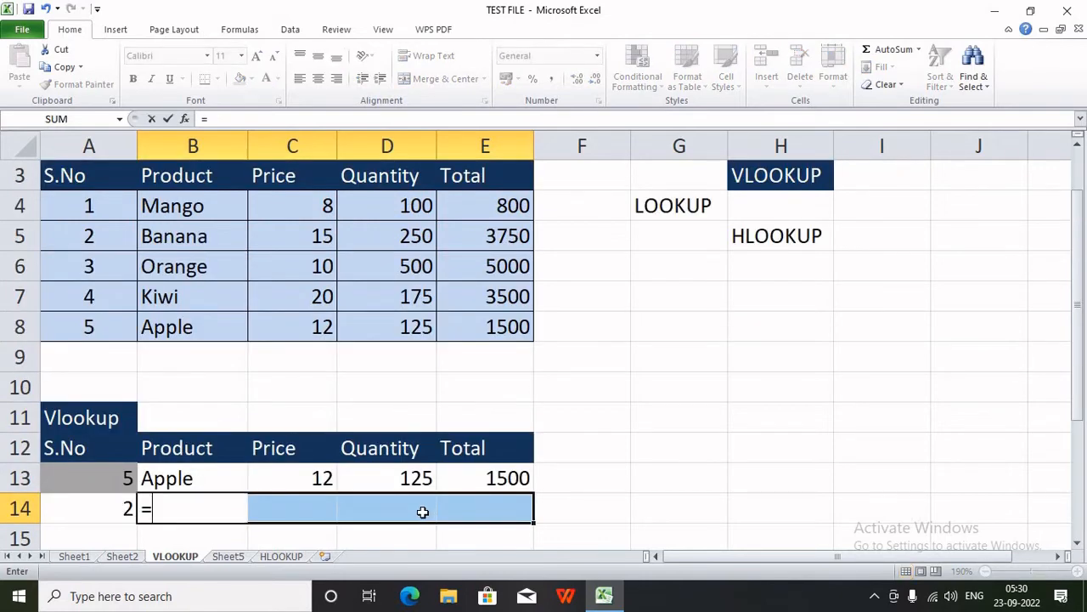
{"action": "type", "text": "VLOOKUP("}
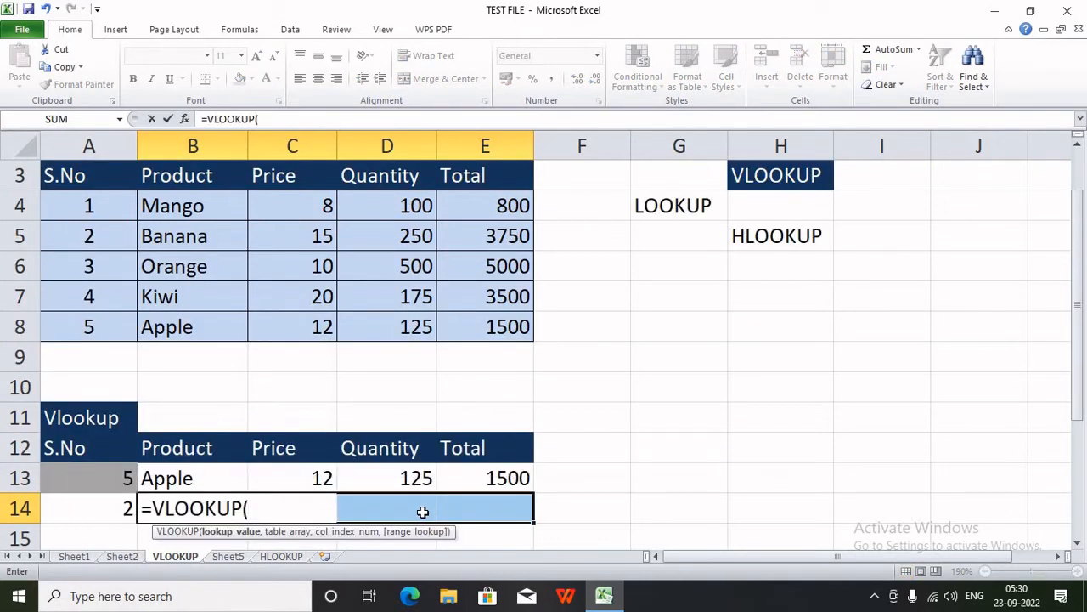
{"action": "left_click", "coordinate": [94, 509]}
{"action": "key", "text": "F4"}
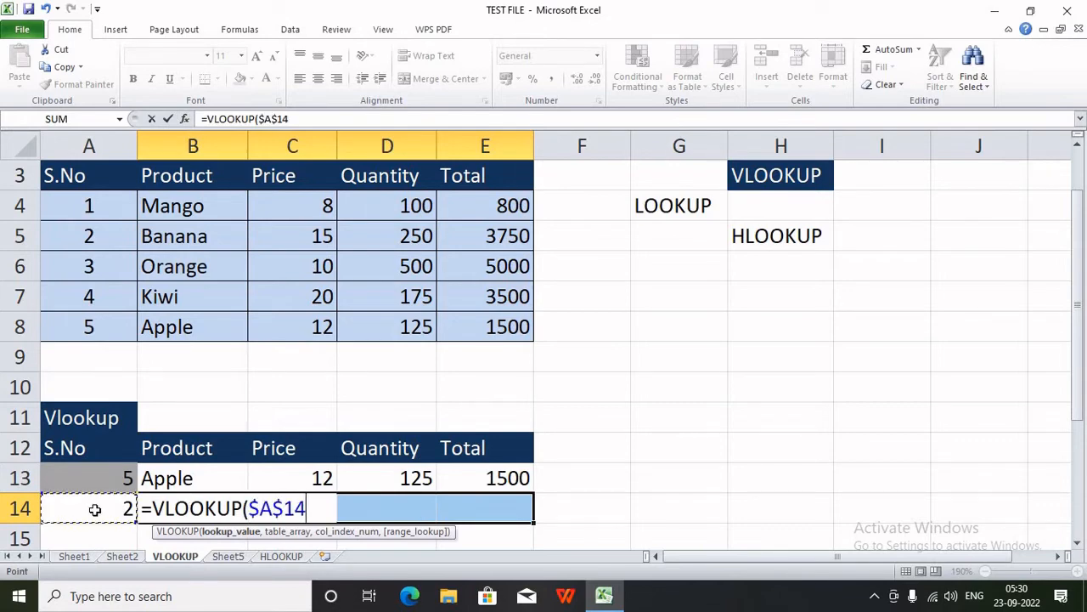
{"action": "key", "text": "F4"}
{"action": "key", "text": "F4"}
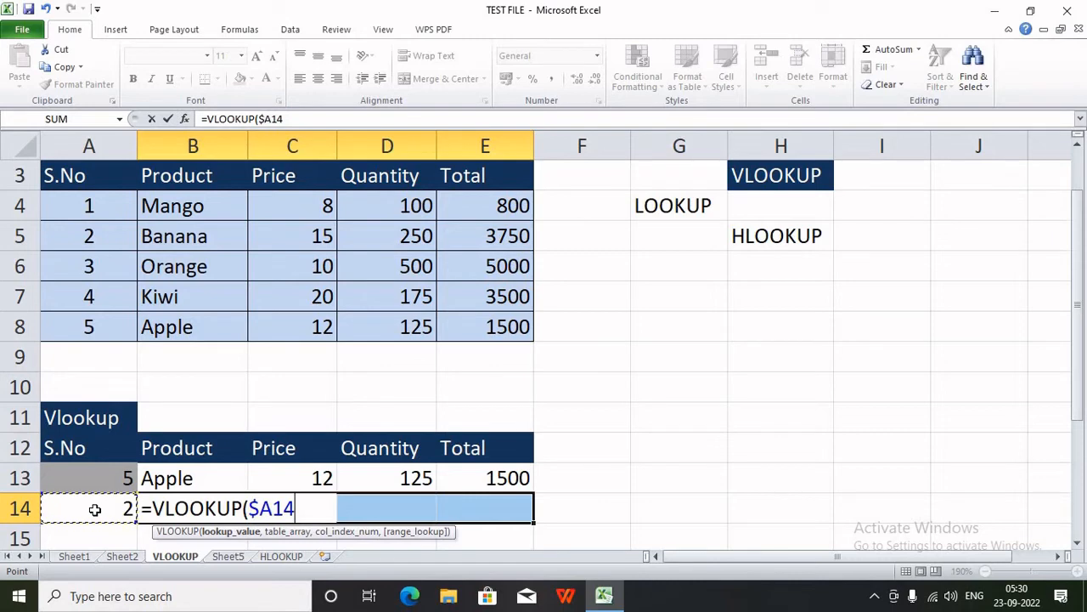
{"action": "type", "text": ","}
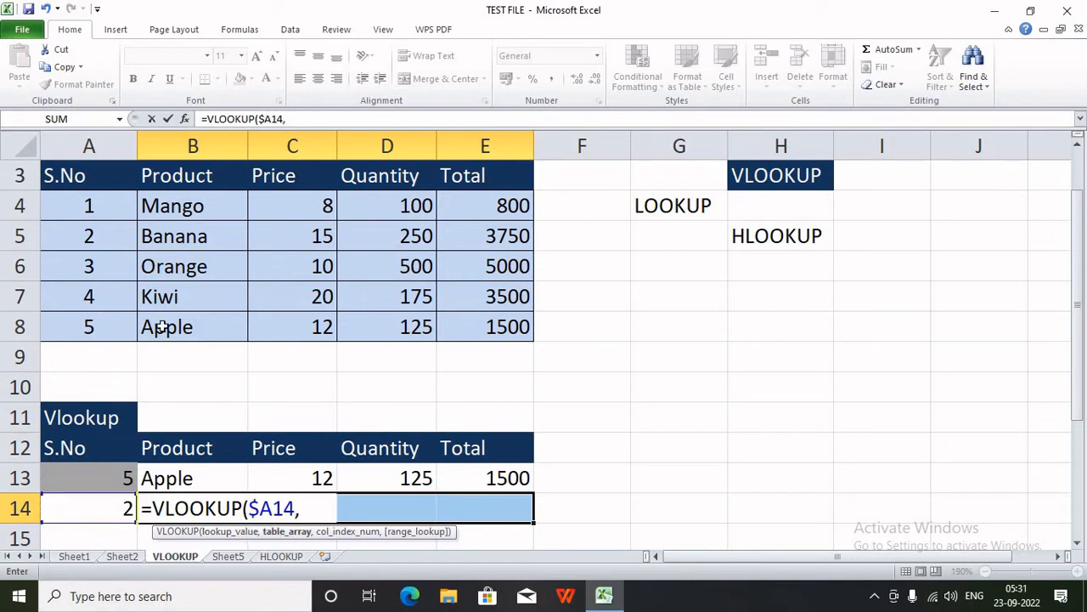
{"action": "left_click_drag", "start_coordinate": [115, 181], "coordinate": [485, 325]}
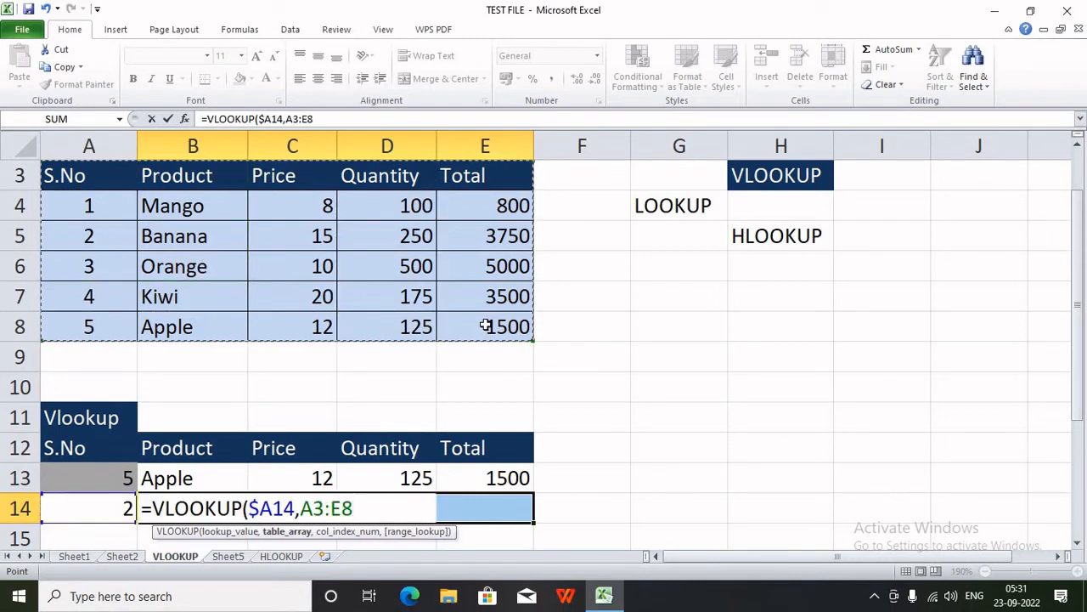
{"action": "key", "text": "F4"}
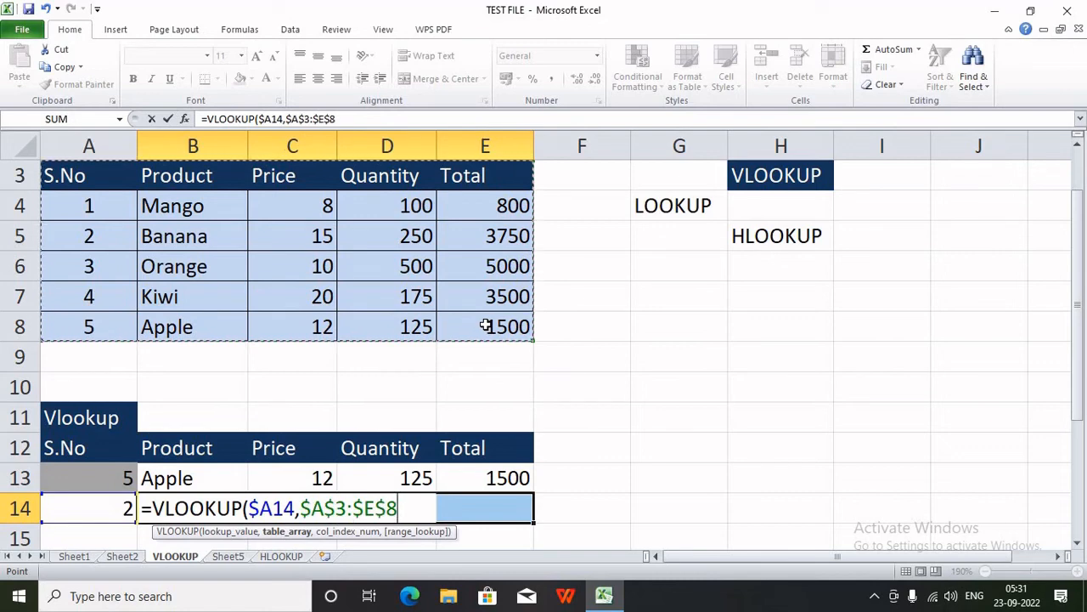
{"action": "type", "text": ",{"}
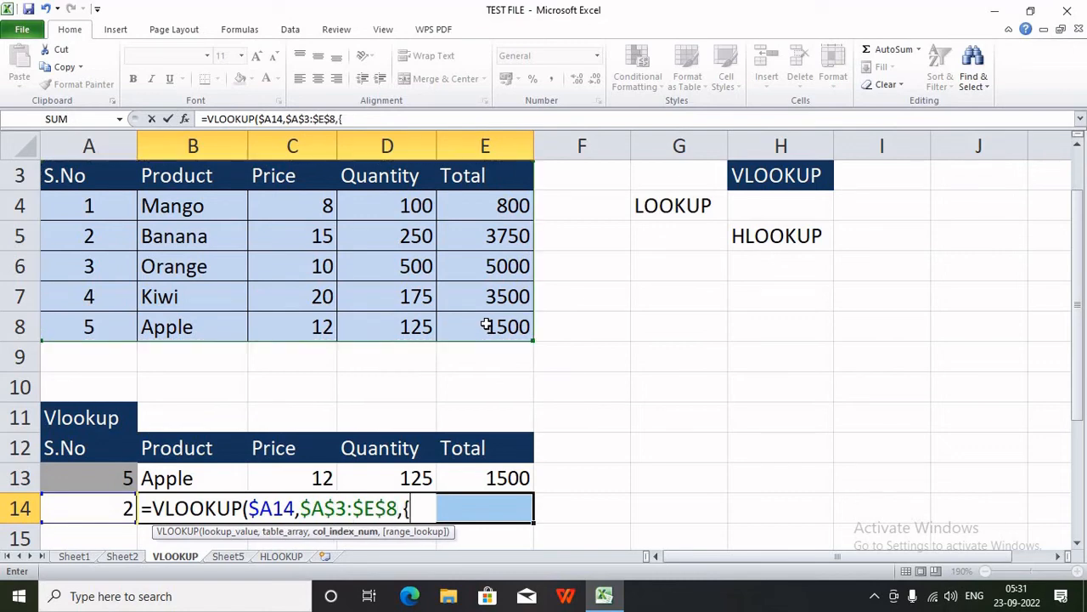
{"action": "type", "text": "2.,3,"}
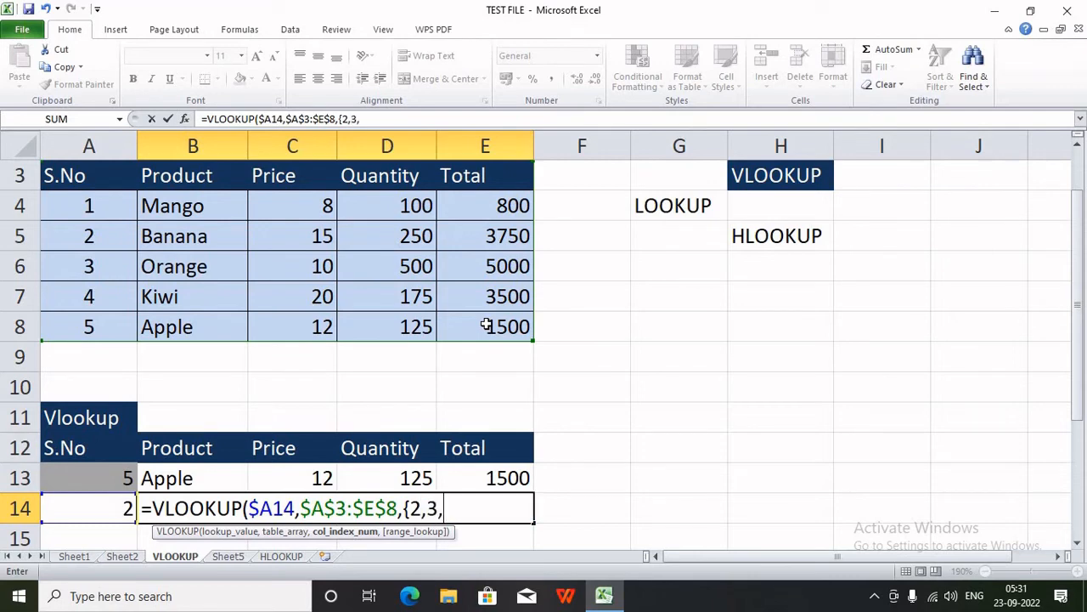
{"action": "type", "text": "4,5},"}
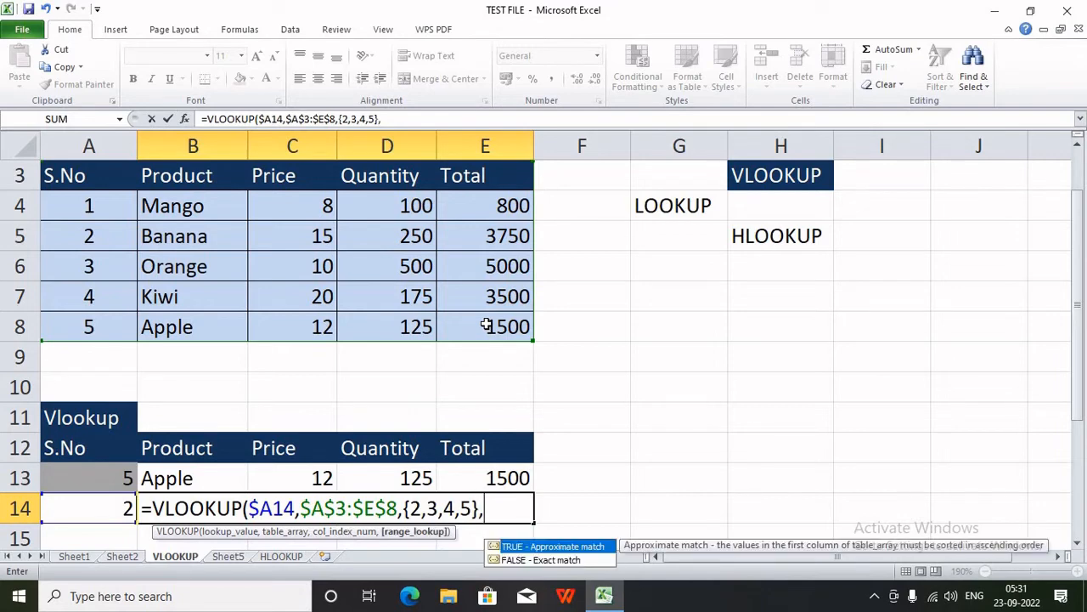
{"action": "type", "text": "0)"}
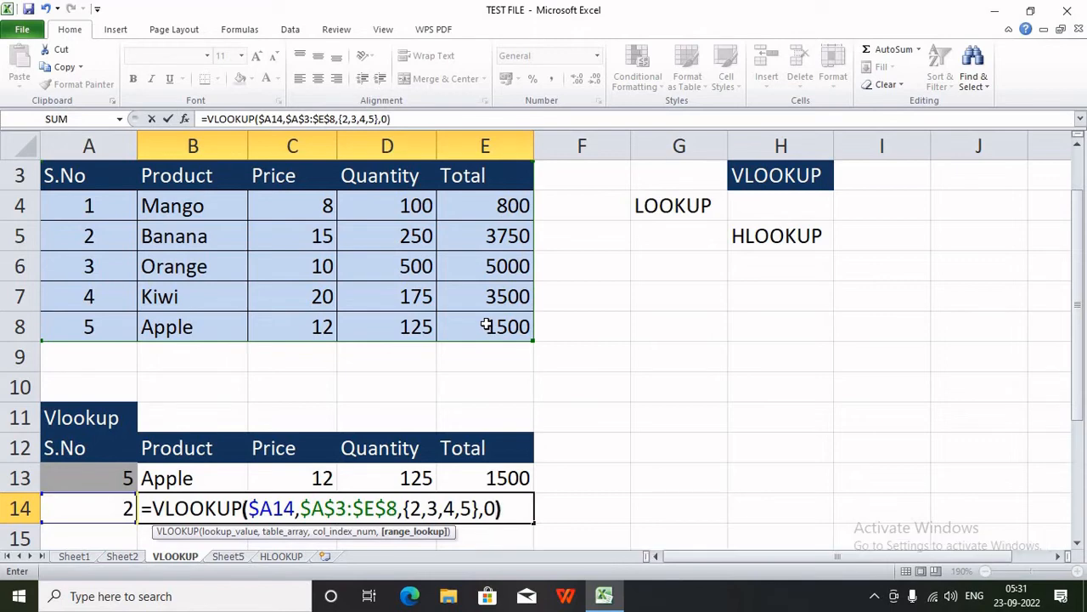
{"action": "key", "text": "ctrl+shift+Return"}
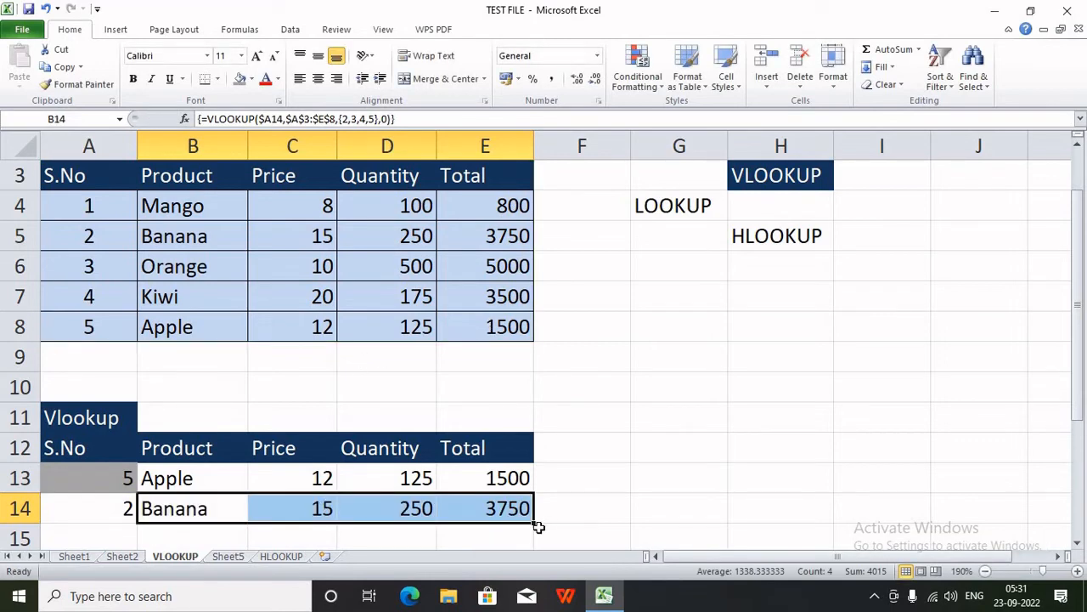
- Set the S.No values to 1 in A13 and 2 in A14
{"action": "scroll", "coordinate": [538, 524], "scroll_direction": "down", "scroll_amount": 1}
{"action": "left_click", "coordinate": [106, 413]}
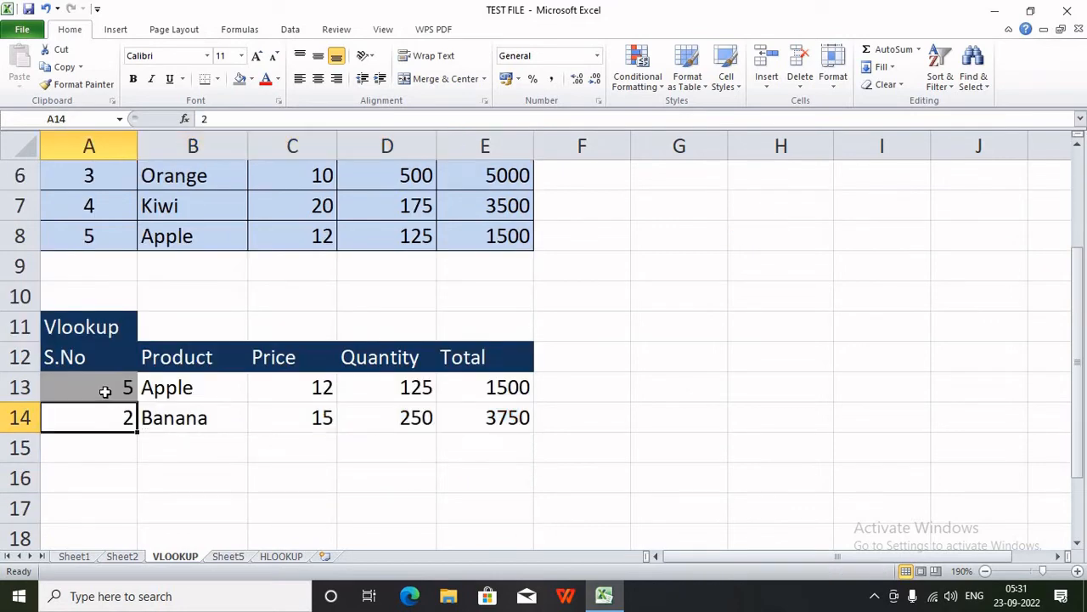
{"action": "left_click", "coordinate": [105, 389]}
{"action": "type", "text": "1"}
{"action": "left_click", "coordinate": [111, 416]}
{"action": "type", "text": "2"}
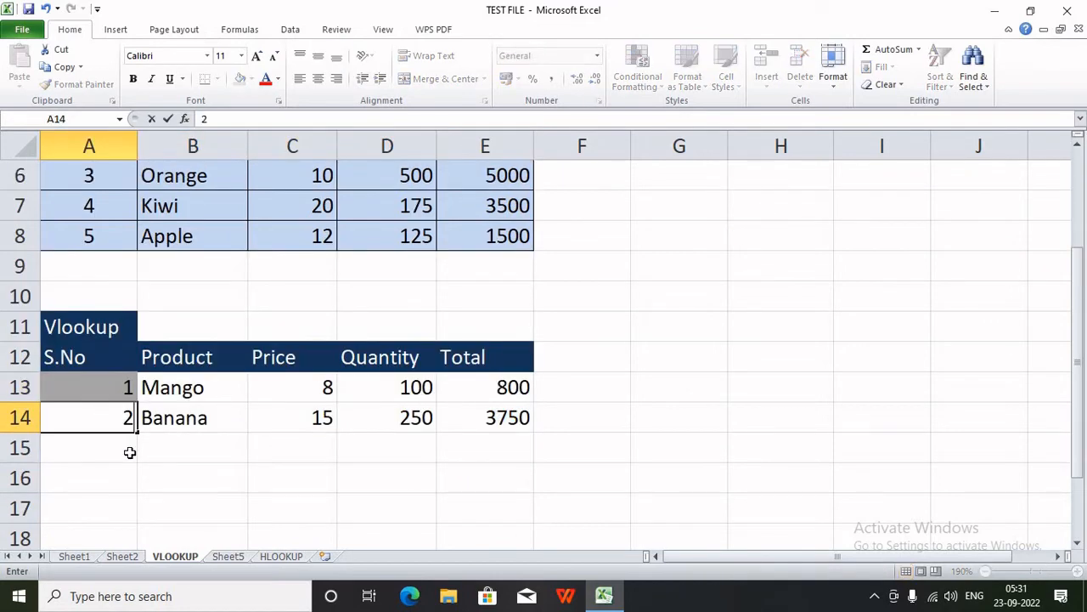
{"action": "left_click", "coordinate": [129, 450]}
{"action": "left_click", "coordinate": [129, 425]}
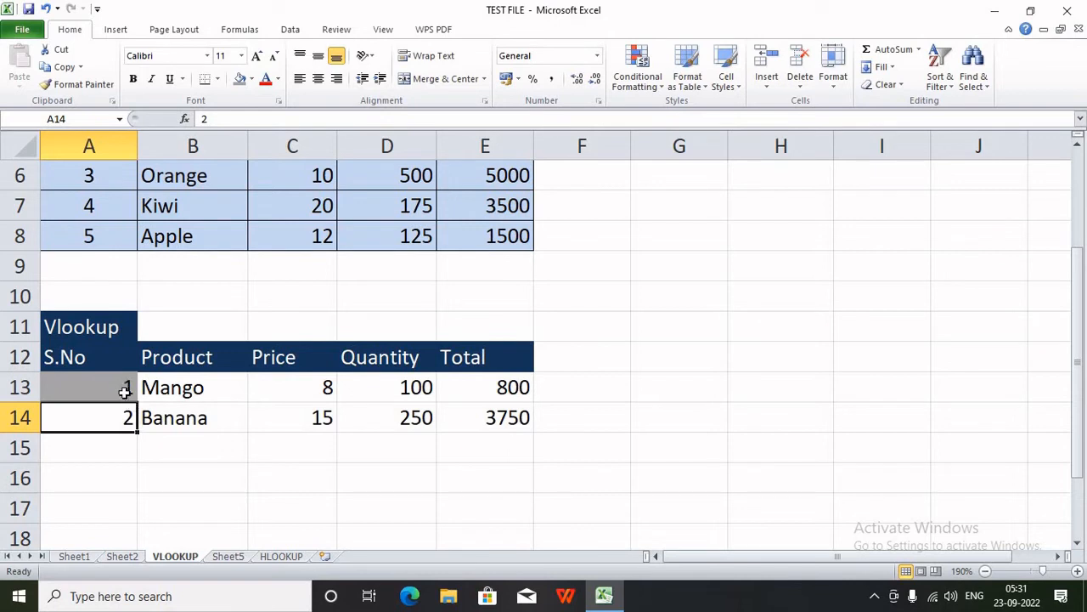
{"action": "left_click_drag", "start_coordinate": [122, 388], "coordinate": [144, 514]}
- Fill the row 14 array lookup down to row 17, giving Orange, Kiwi and Apple, and check the formulas
{"action": "left_click_drag", "start_coordinate": [177, 422], "coordinate": [461, 420]}
{"action": "left_click_drag", "start_coordinate": [536, 431], "coordinate": [534, 524]}
{"action": "left_click", "coordinate": [627, 461]}
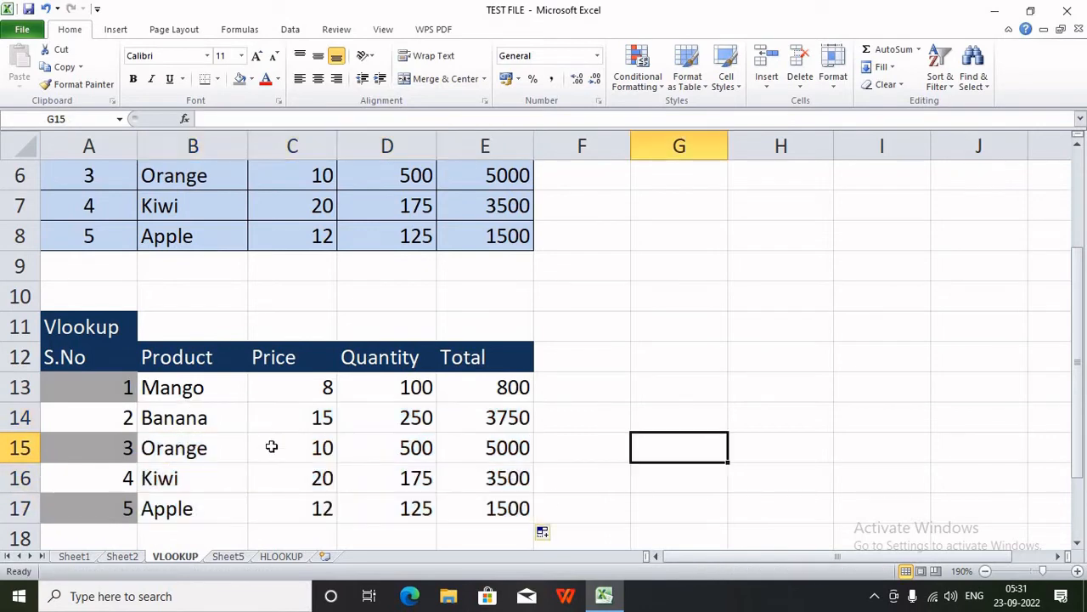
{"action": "left_click", "coordinate": [233, 425]}
{"action": "left_click", "coordinate": [225, 451]}
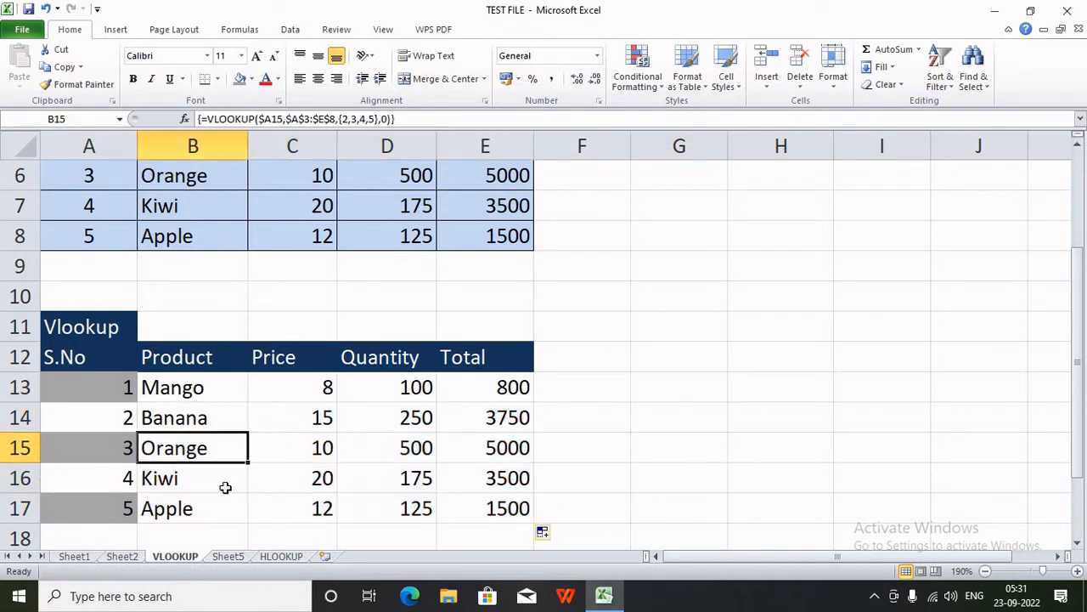
{"action": "left_click", "coordinate": [225, 501]}
{"action": "scroll", "coordinate": [225, 499], "scroll_direction": "up", "scroll_amount": 2}
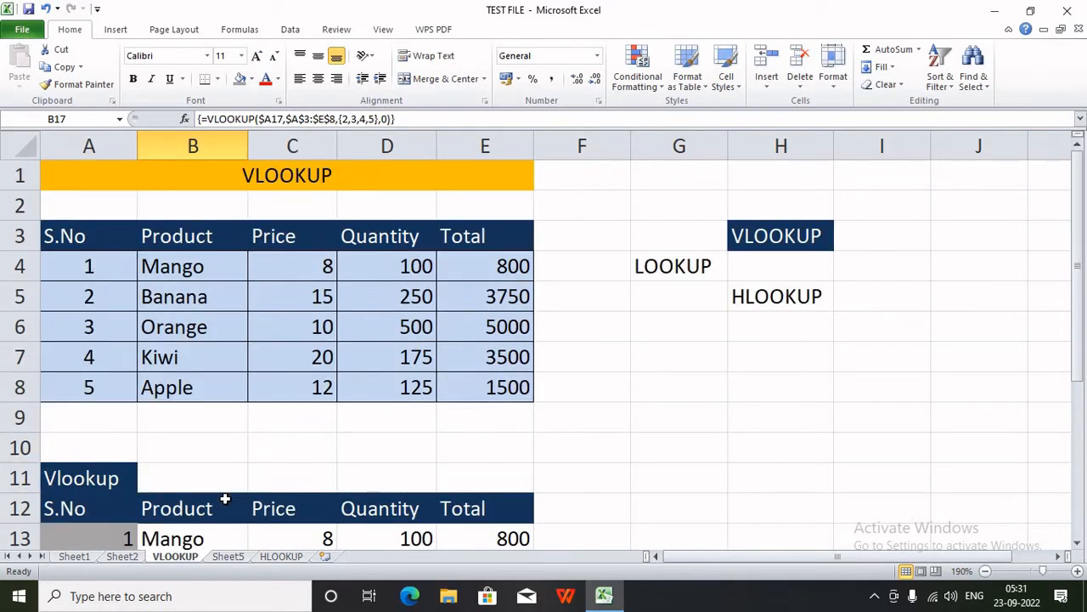
{"action": "scroll", "coordinate": [225, 499], "scroll_direction": "down", "scroll_amount": 1}
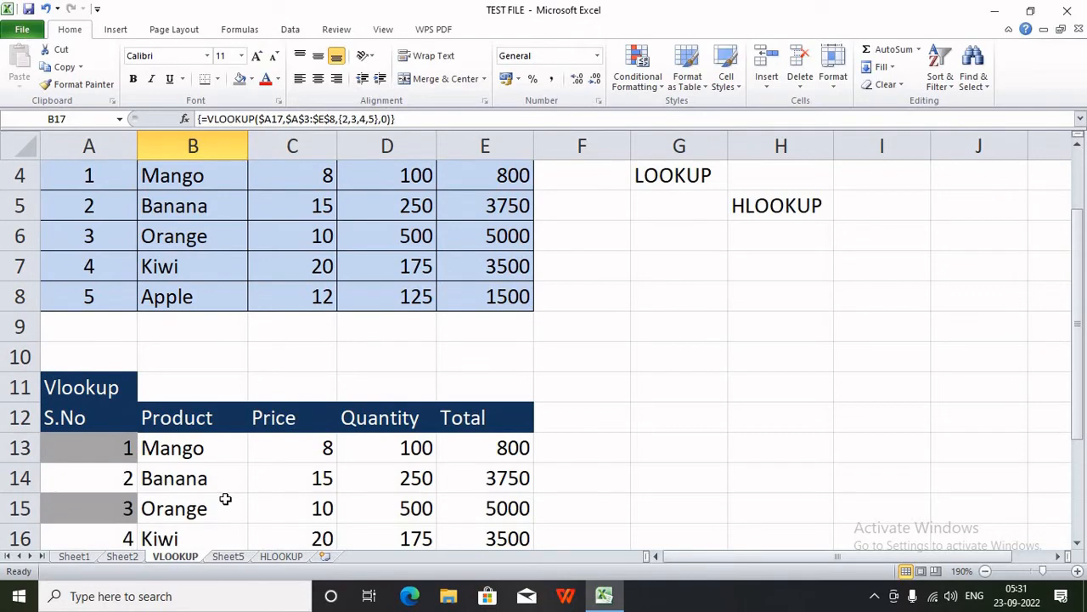
{"action": "scroll", "coordinate": [225, 500], "scroll_direction": "up", "scroll_amount": 1}
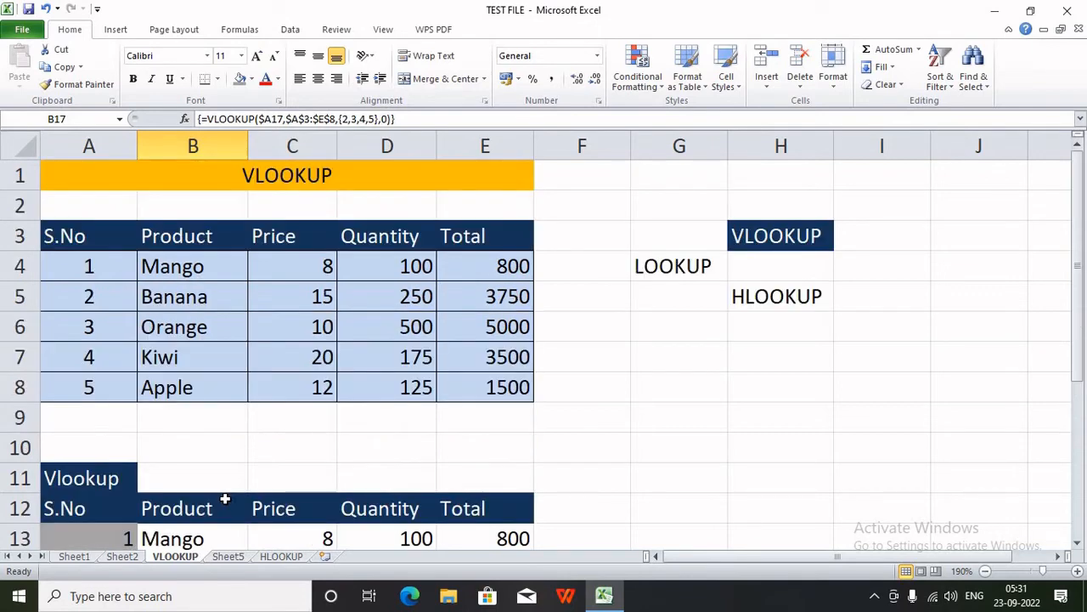
{"action": "scroll", "coordinate": [225, 500], "scroll_direction": "down", "scroll_amount": 1}
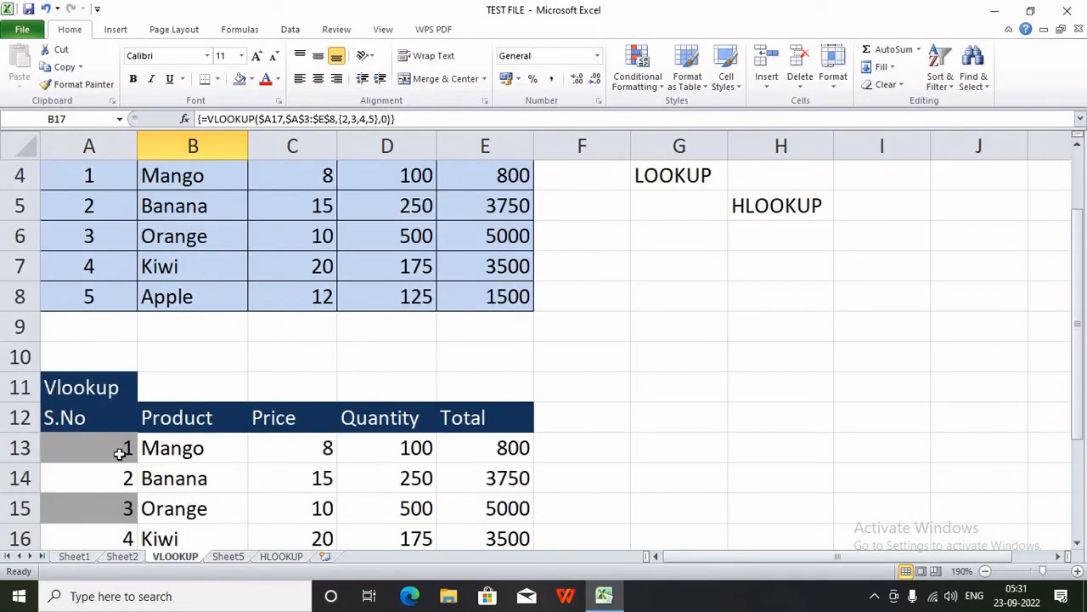
- Delete the S.No values and lookup results from rows 13–16 and then row 17
{"action": "left_click_drag", "start_coordinate": [127, 449], "coordinate": [456, 529]}
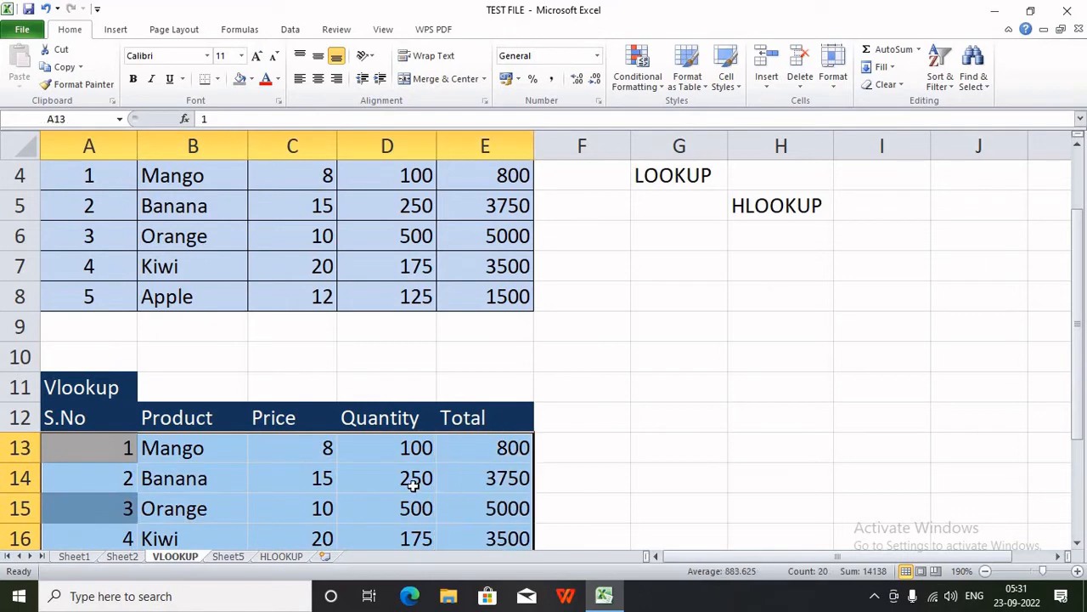
{"action": "scroll", "coordinate": [264, 312], "scroll_direction": "up", "scroll_amount": 1}
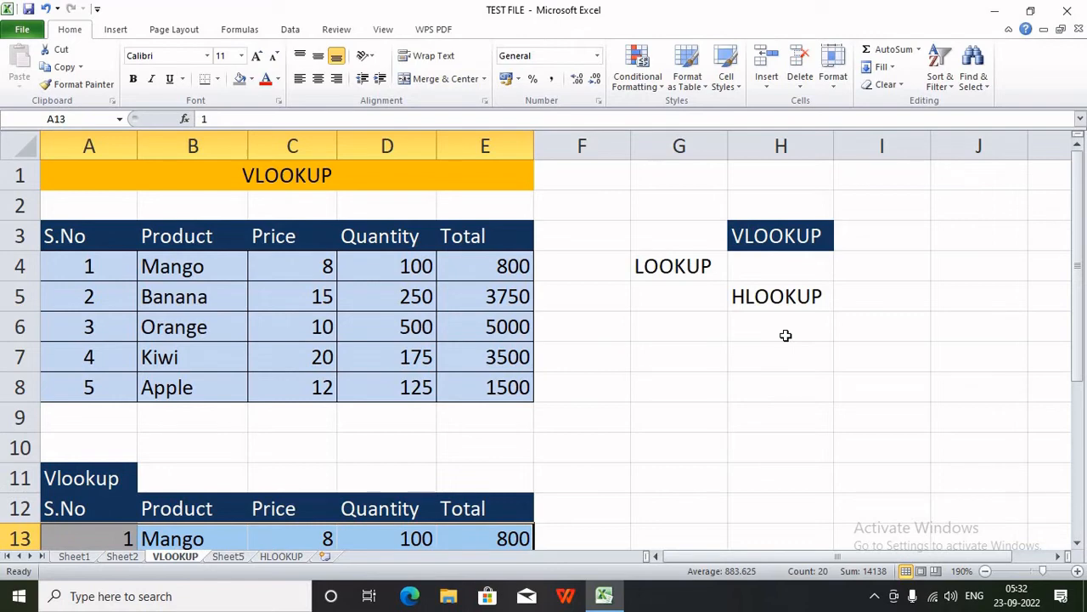
{"action": "scroll", "coordinate": [785, 336], "scroll_direction": "down", "scroll_amount": 2}
{"action": "key", "text": "Delete"}
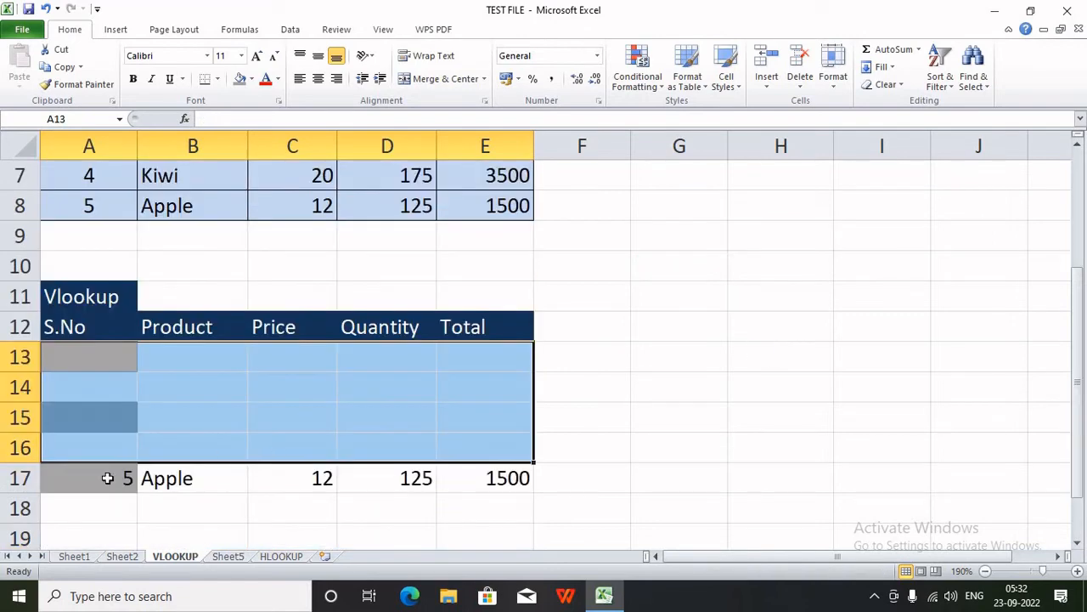
{"action": "left_click_drag", "start_coordinate": [99, 480], "coordinate": [625, 483]}
{"action": "key", "text": "Delete"}
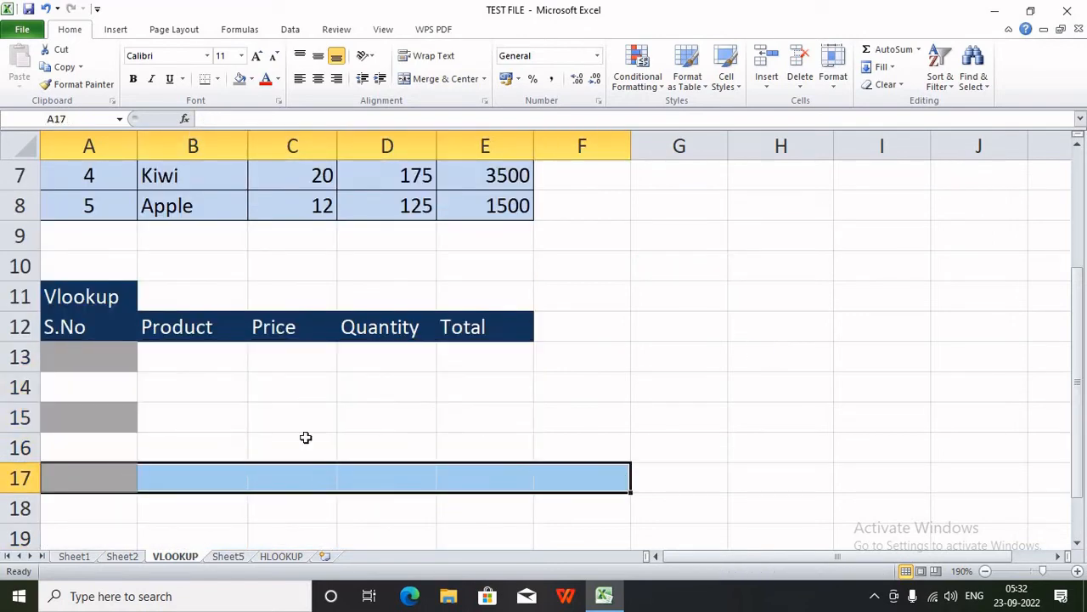
{"action": "left_click", "coordinate": [255, 423]}
{"action": "left_click", "coordinate": [117, 370]}
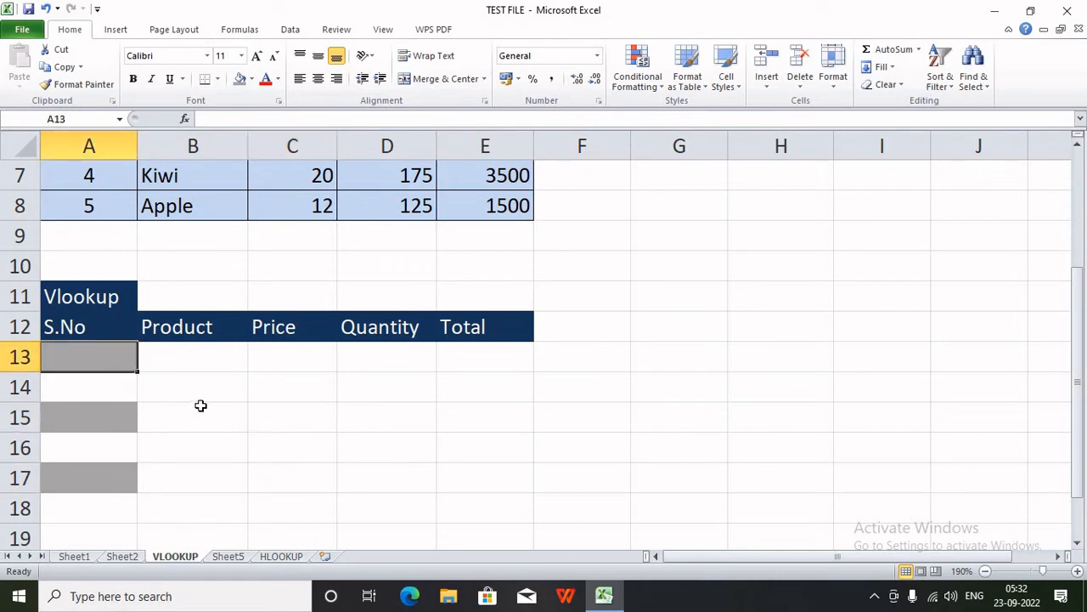
- Fill A13:A17 with S.No 1 to 5 from a 1, 2 series
{"action": "type", "text": "1"}
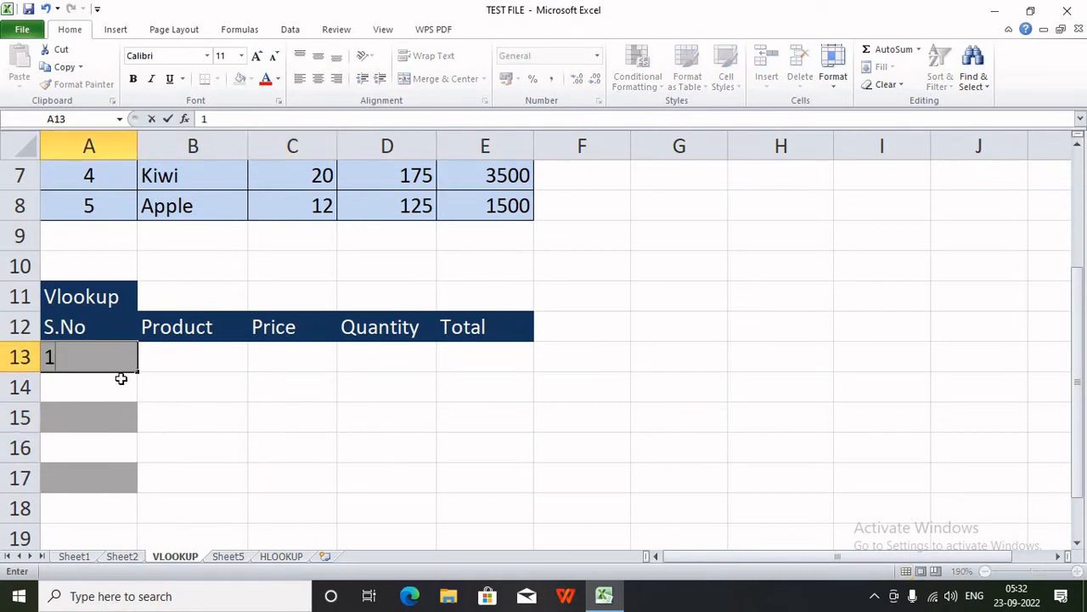
{"action": "key", "text": "Return"}
{"action": "type", "text": "2"}
{"action": "left_click", "coordinate": [141, 419]}
{"action": "left_click_drag", "start_coordinate": [121, 357], "coordinate": [140, 484]}
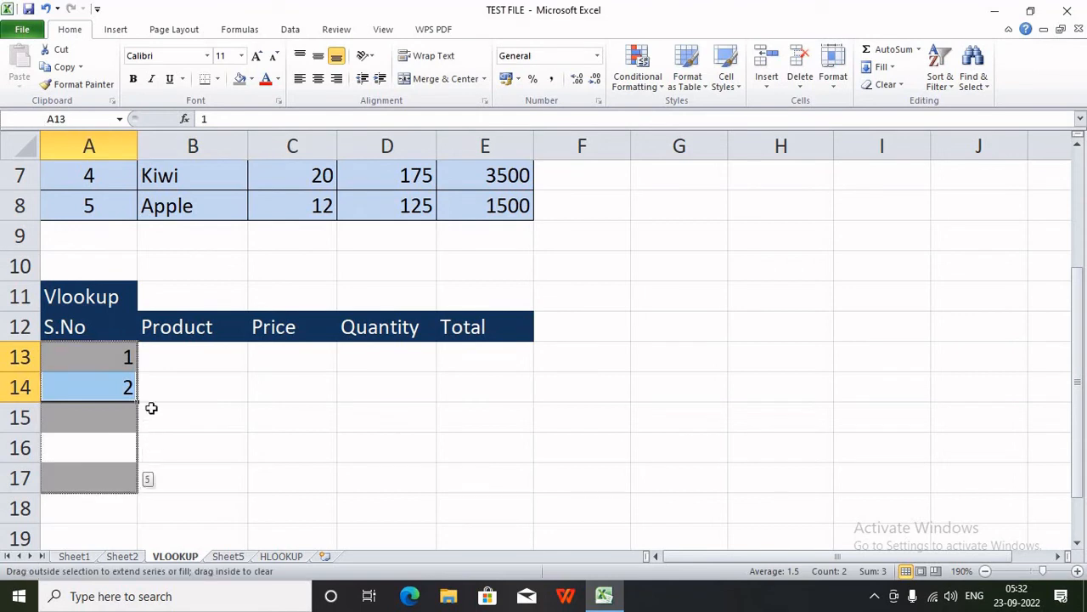
- In B13 start typing =VLOOKUP($A13,$A$3:$E$8,MATCH( with the lookup value and table range locked
{"action": "left_click", "coordinate": [187, 362]}
{"action": "type", "text": "=VLOOKUP("}
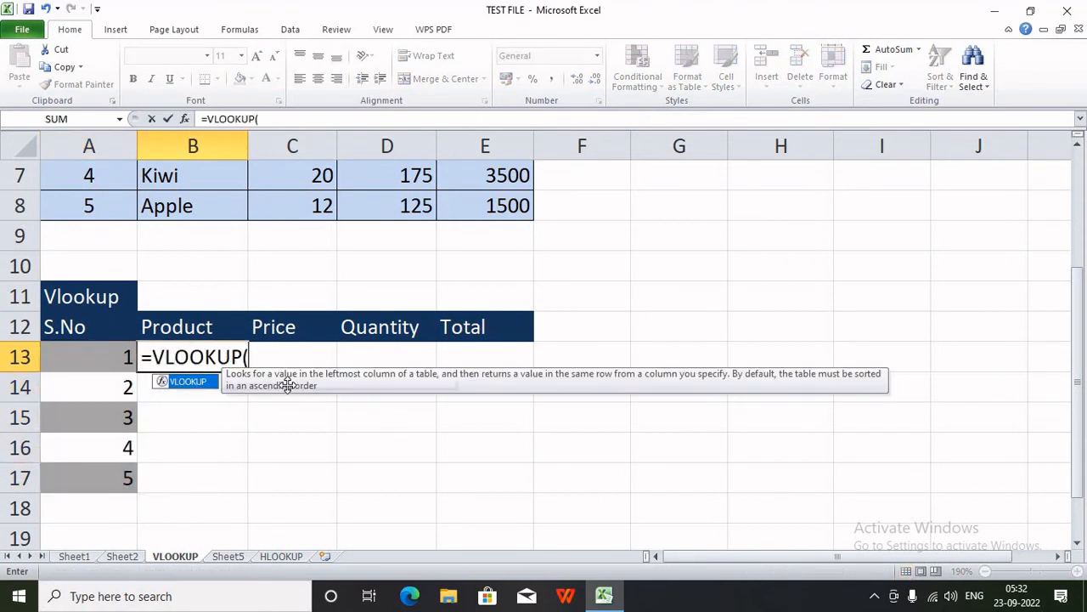
{"action": "key", "text": "Left"}
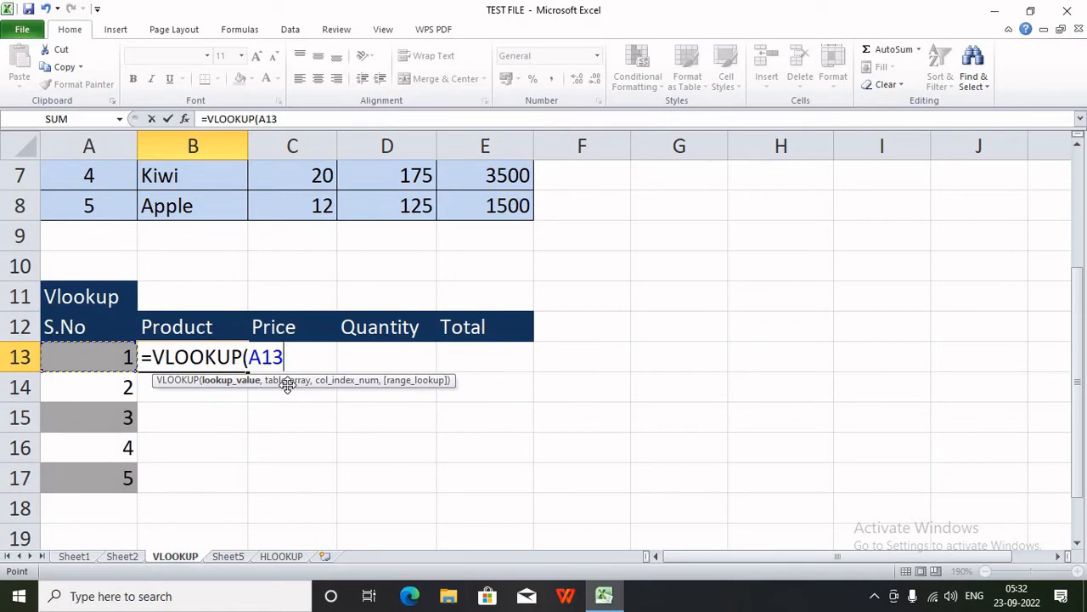
{"action": "key", "text": "F4"}
{"action": "key", "text": "F4"}
{"action": "key", "text": "F4"}
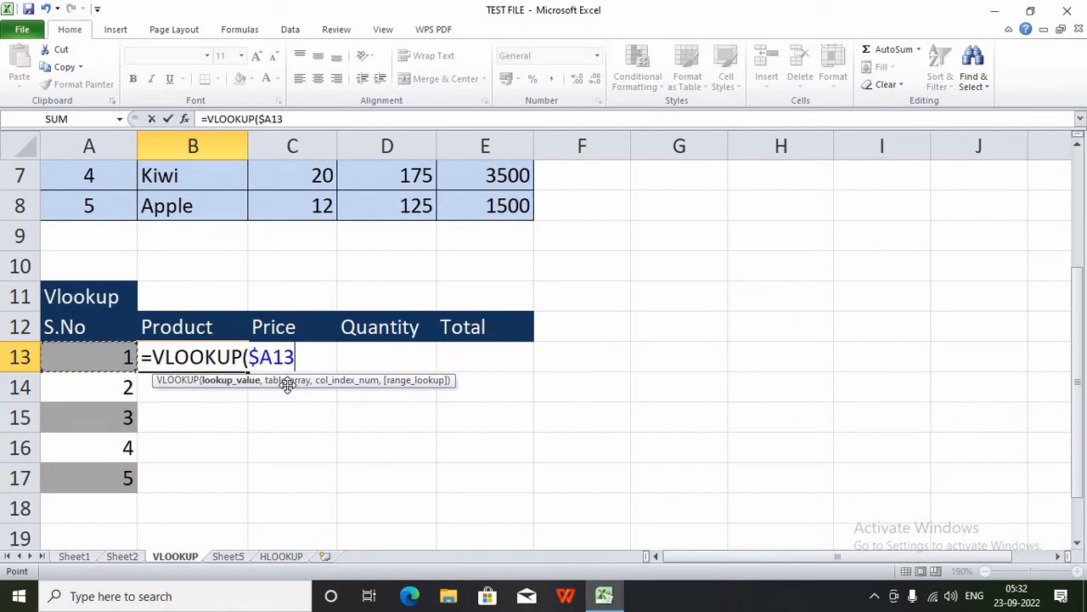
{"action": "type", "text": ","}
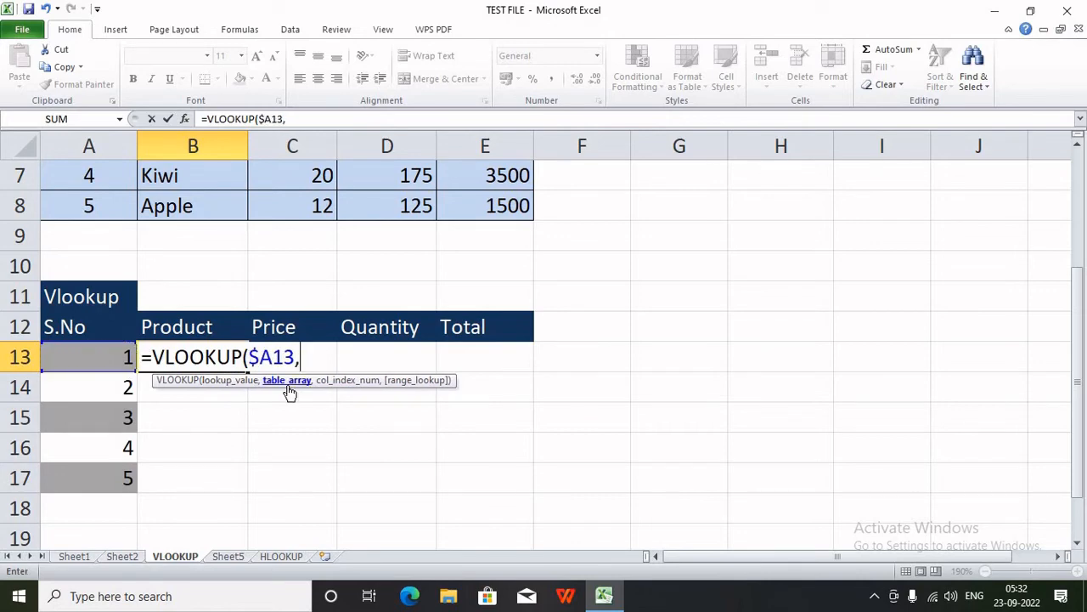
{"action": "scroll", "coordinate": [289, 391], "scroll_direction": "up", "scroll_amount": 2}
{"action": "left_click_drag", "start_coordinate": [110, 223], "coordinate": [486, 391]}
{"action": "scroll", "coordinate": [486, 391], "scroll_direction": "down", "scroll_amount": 2}
{"action": "key", "text": "F4"}
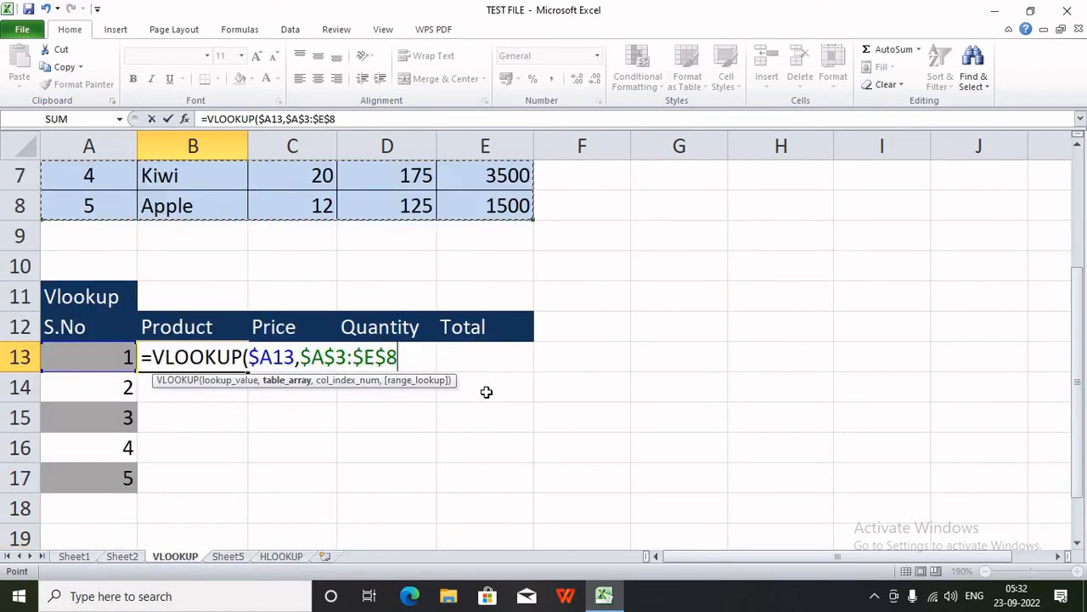
{"action": "type", "text": ","}
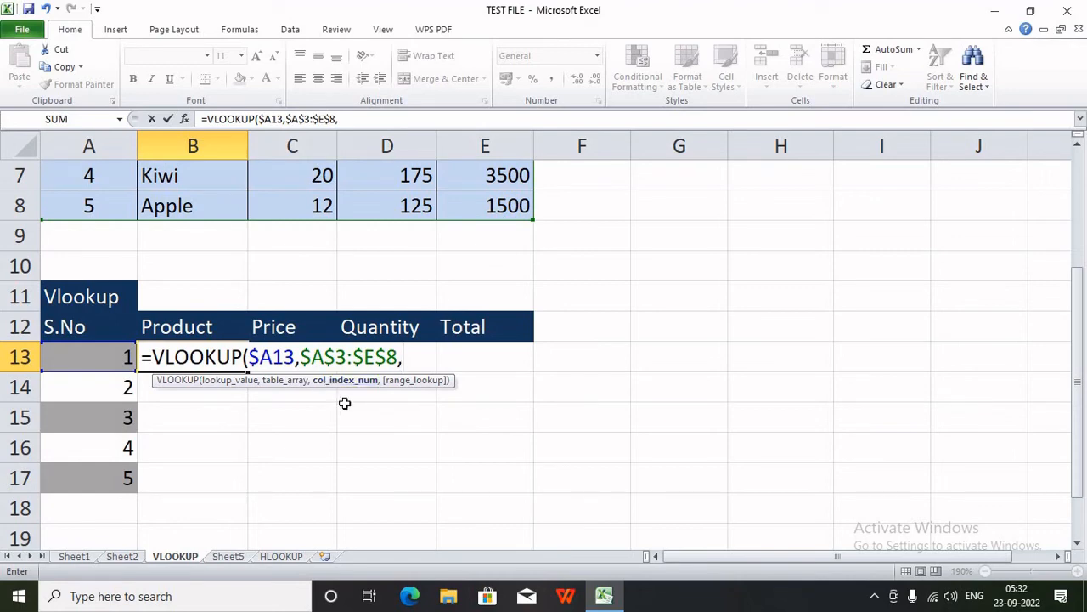
{"action": "type", "text": "MATCH"}
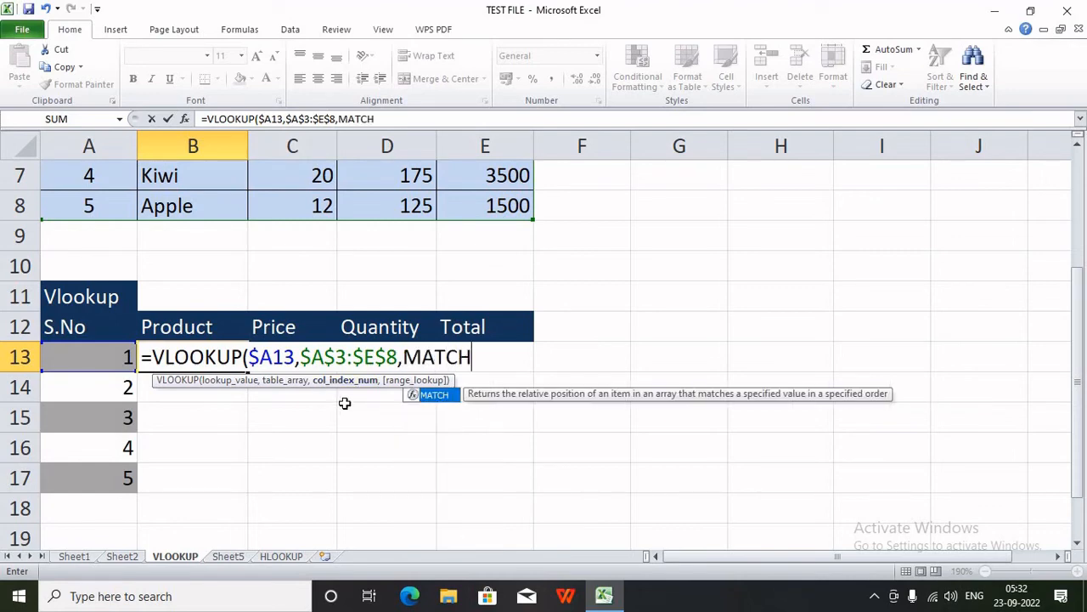
{"action": "type", "text": "("}
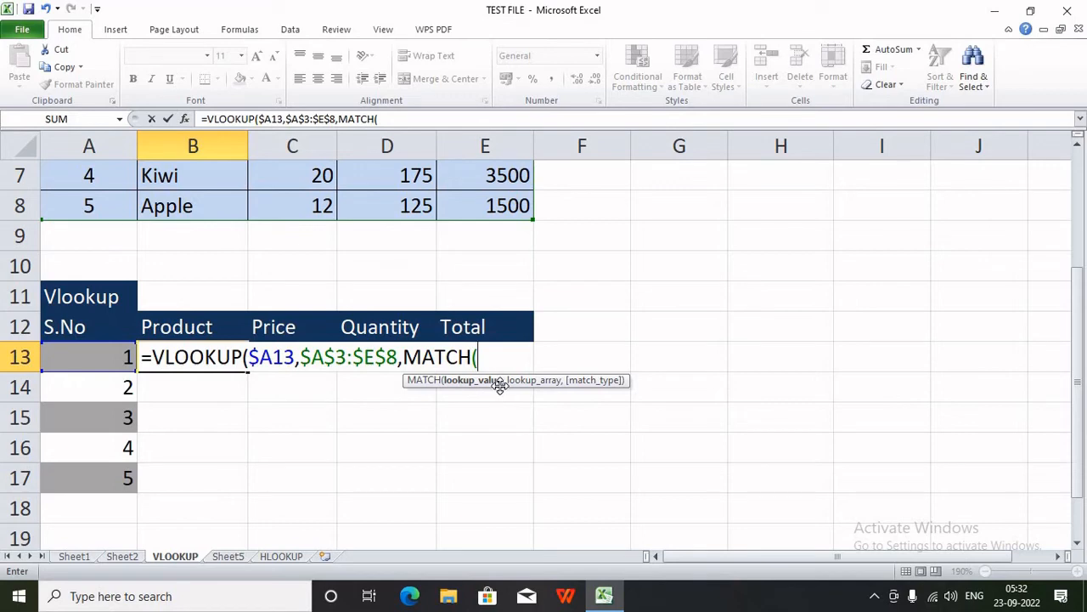
- Finish B13 as =VLOOKUP($A13,$A$3:$E$8,MATCH(B12,$A$3:$E$3,0),0) so it returns Mango
{"action": "left_click", "coordinate": [212, 327]}
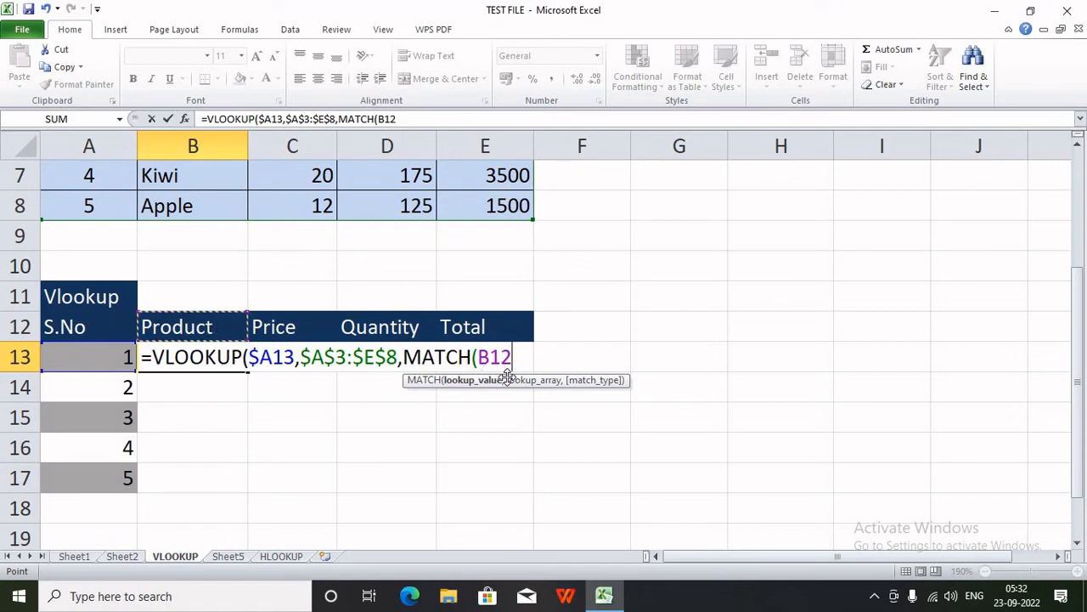
{"action": "type", "text": ","}
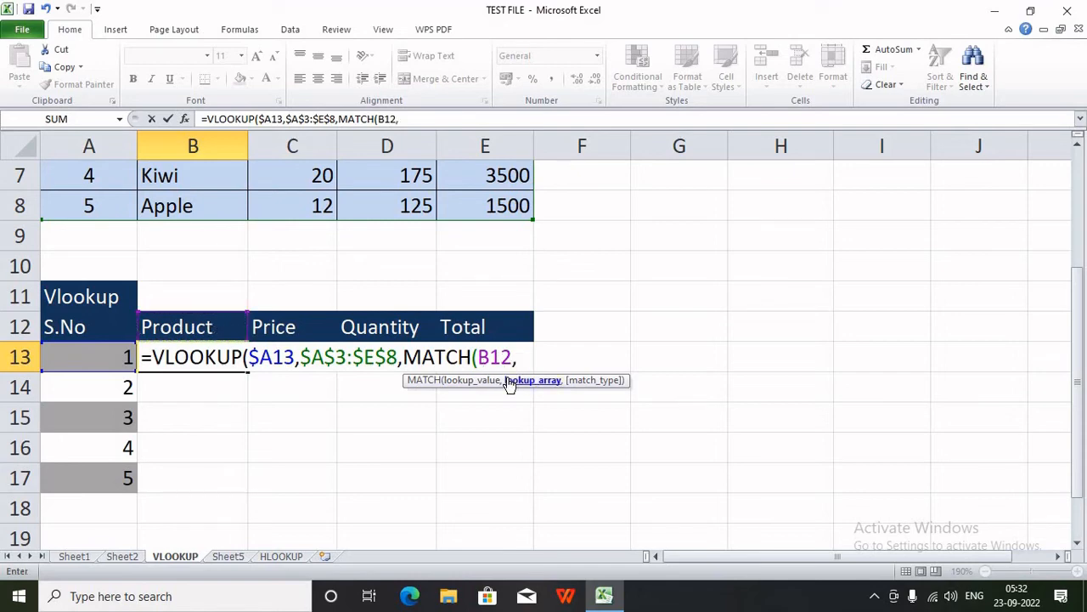
{"action": "scroll", "coordinate": [332, 407], "scroll_direction": "up", "scroll_amount": 2}
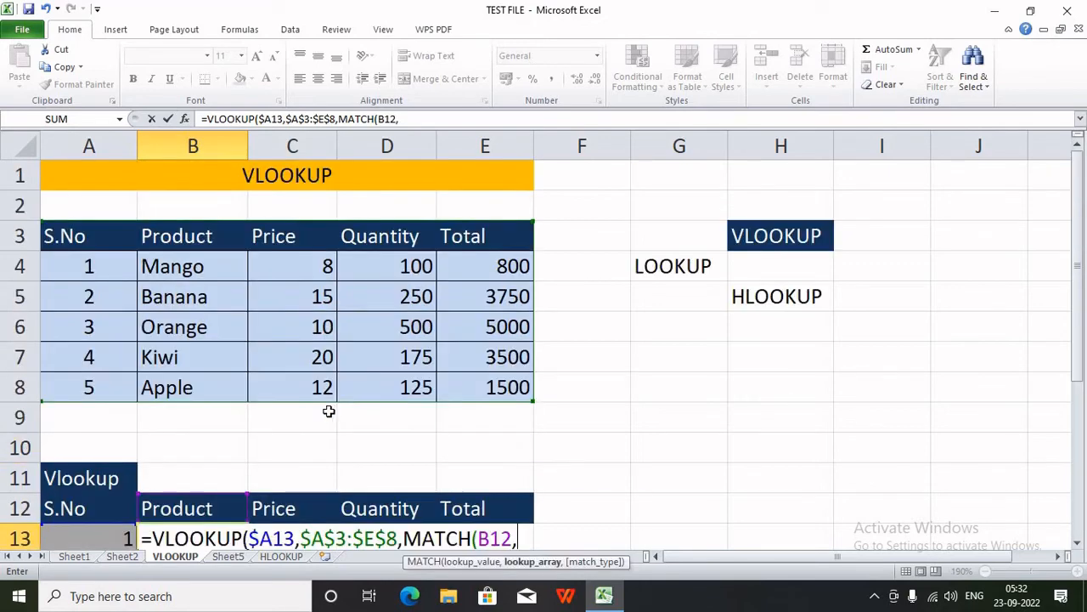
{"action": "left_click_drag", "start_coordinate": [103, 246], "coordinate": [476, 253]}
{"action": "scroll", "coordinate": [473, 247], "scroll_direction": "down", "scroll_amount": 2}
{"action": "key", "text": "F4"}
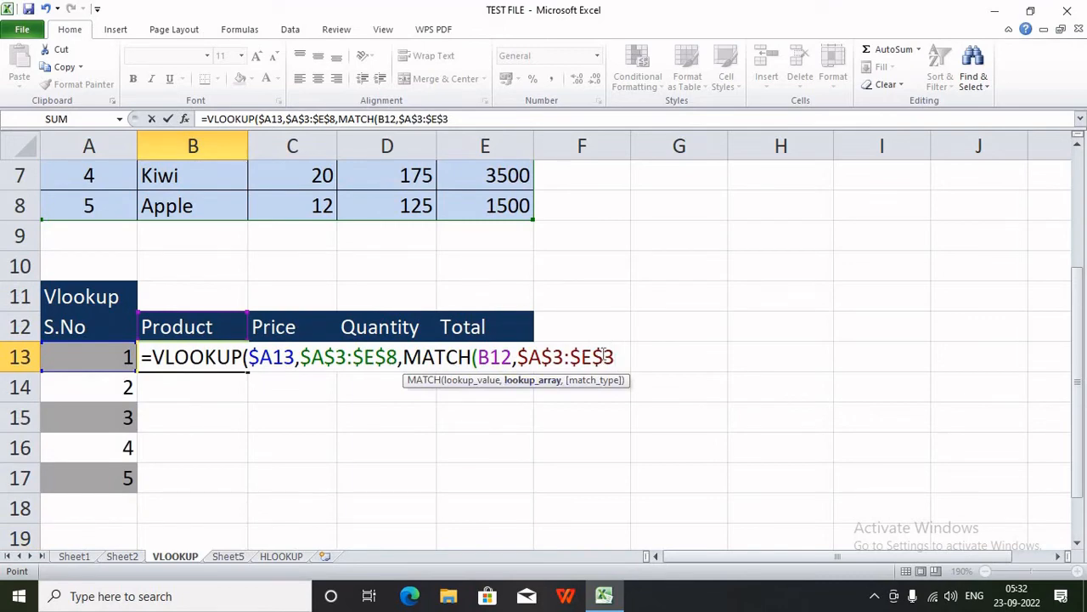
{"action": "type", "text": ","}
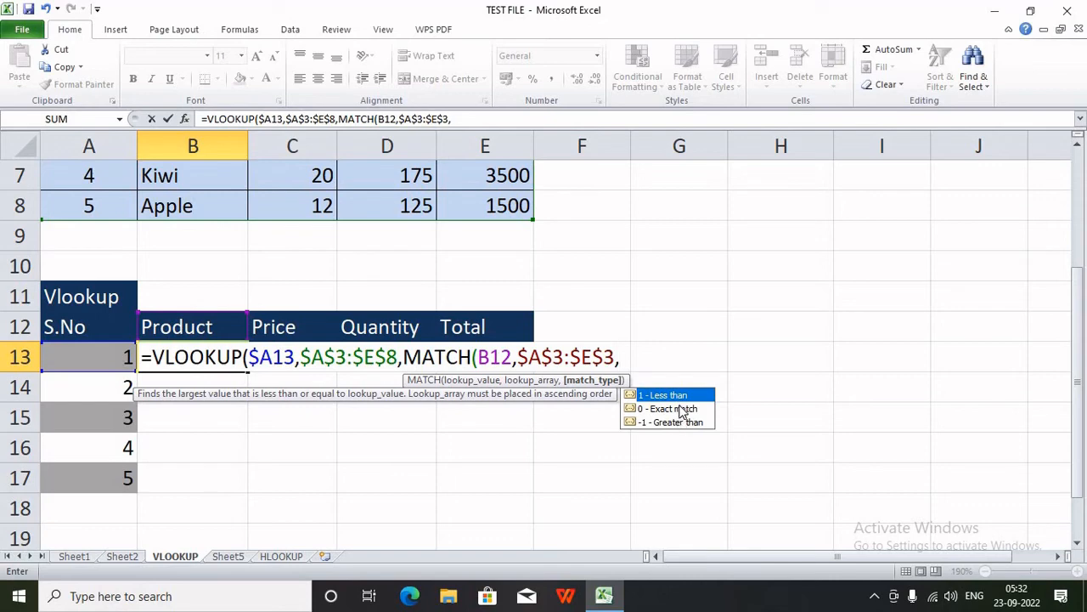
{"action": "type", "text": "0),"}
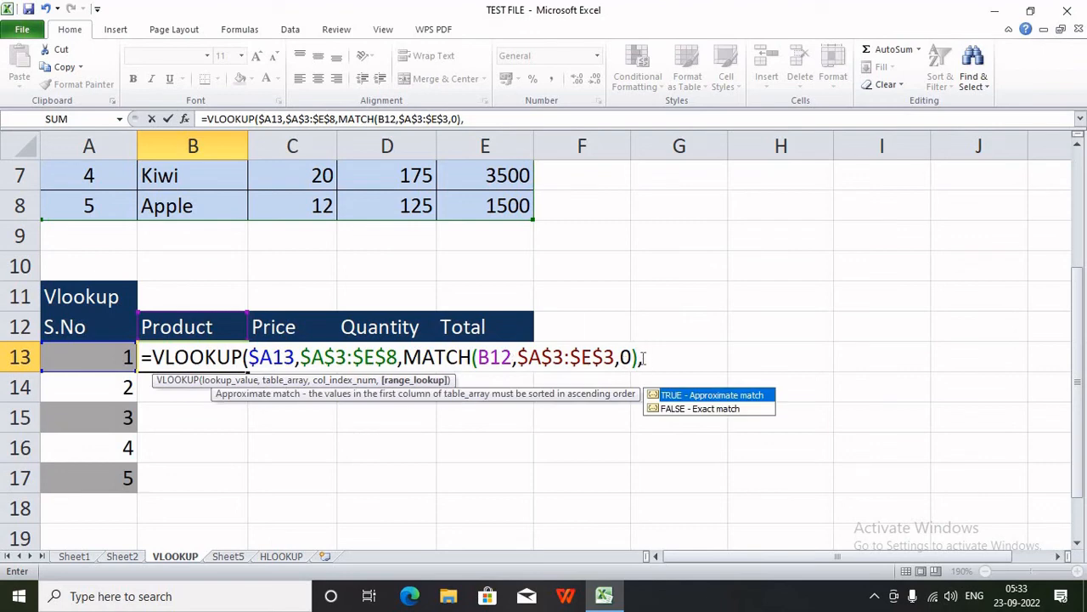
{"action": "left_click_drag", "start_coordinate": [641, 356], "coordinate": [402, 357]}
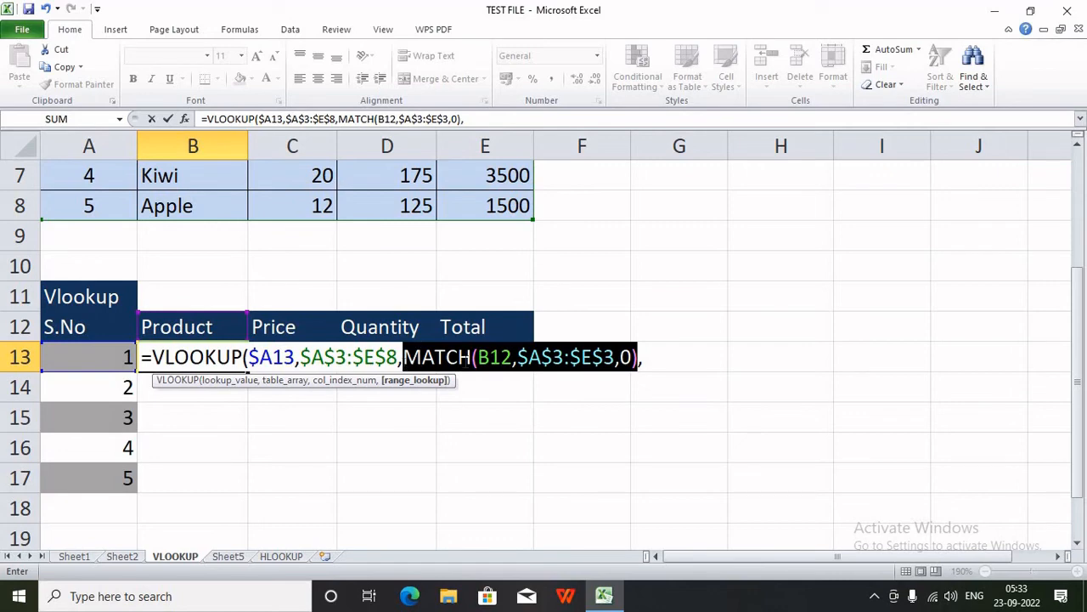
{"action": "left_click", "coordinate": [649, 356]}
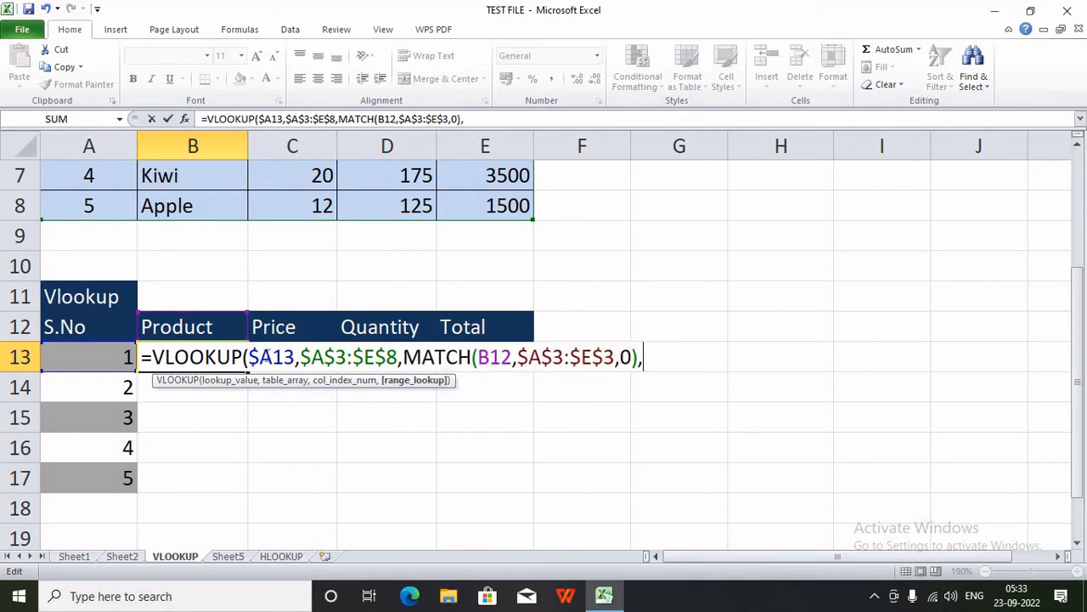
{"action": "type", "text": "0"}
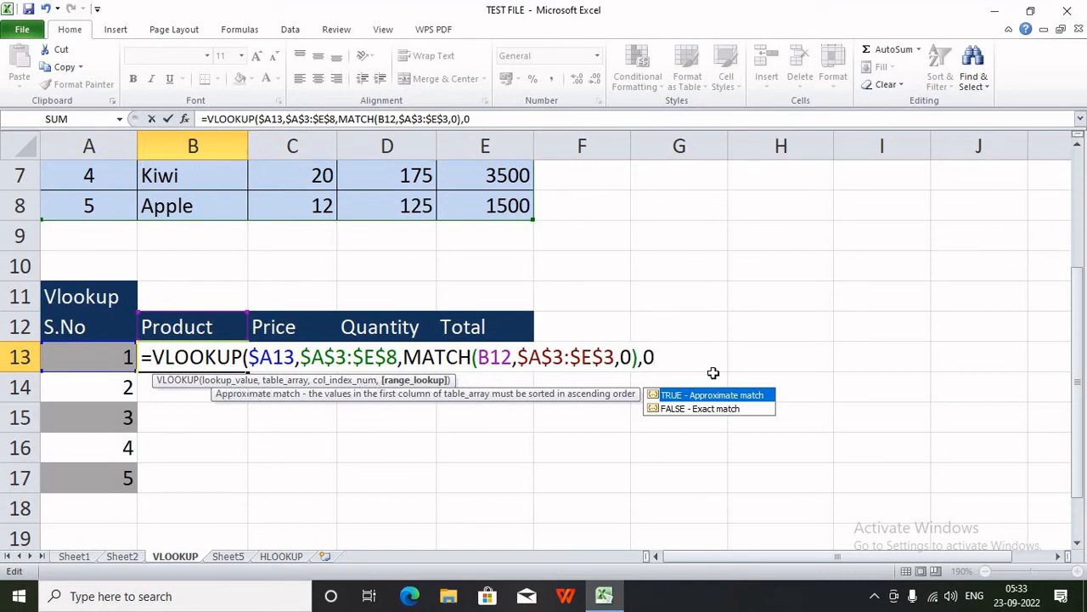
{"action": "type", "text": ")"}
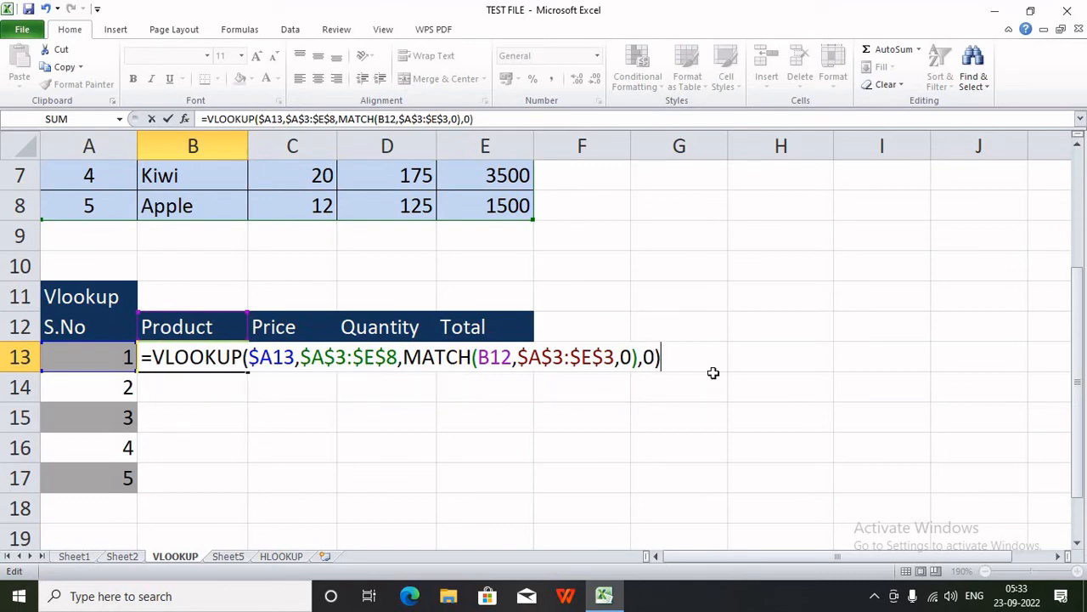
{"action": "key", "text": "Return"}
{"action": "key", "text": "Up"}
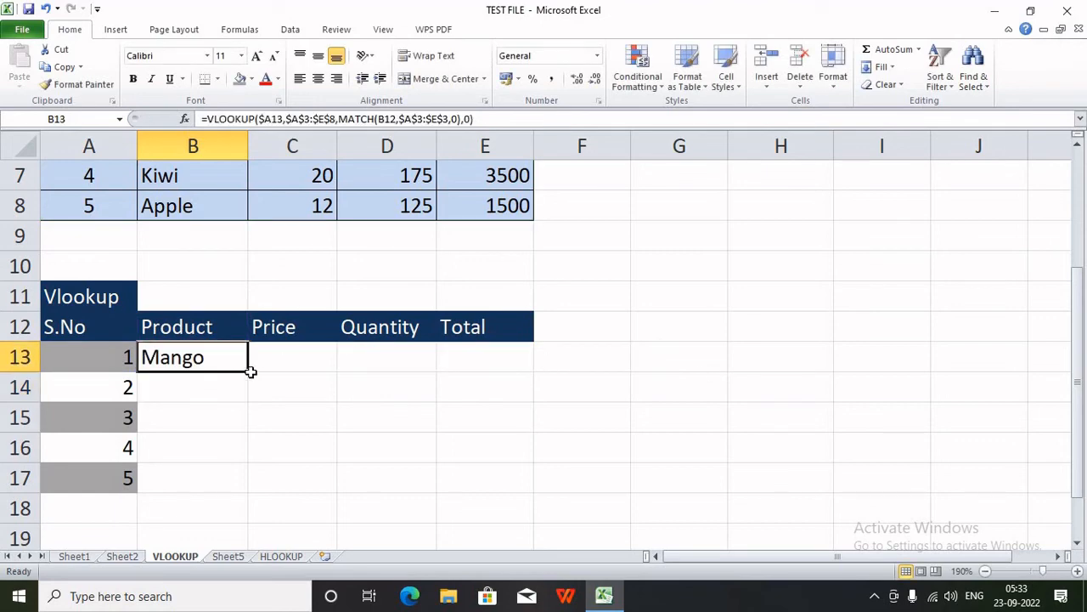
- Copy B13's formula across to E13 (Mango, 8, 100, 800), check it, then fill down to row 17
{"action": "left_click_drag", "start_coordinate": [249, 371], "coordinate": [514, 358]}
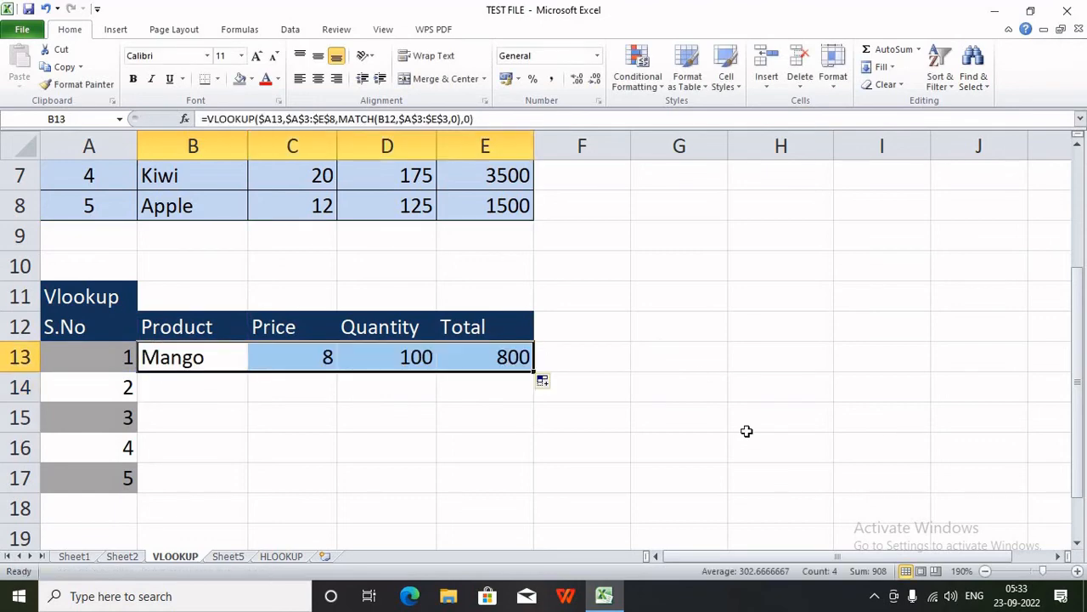
{"action": "left_click", "coordinate": [327, 356]}
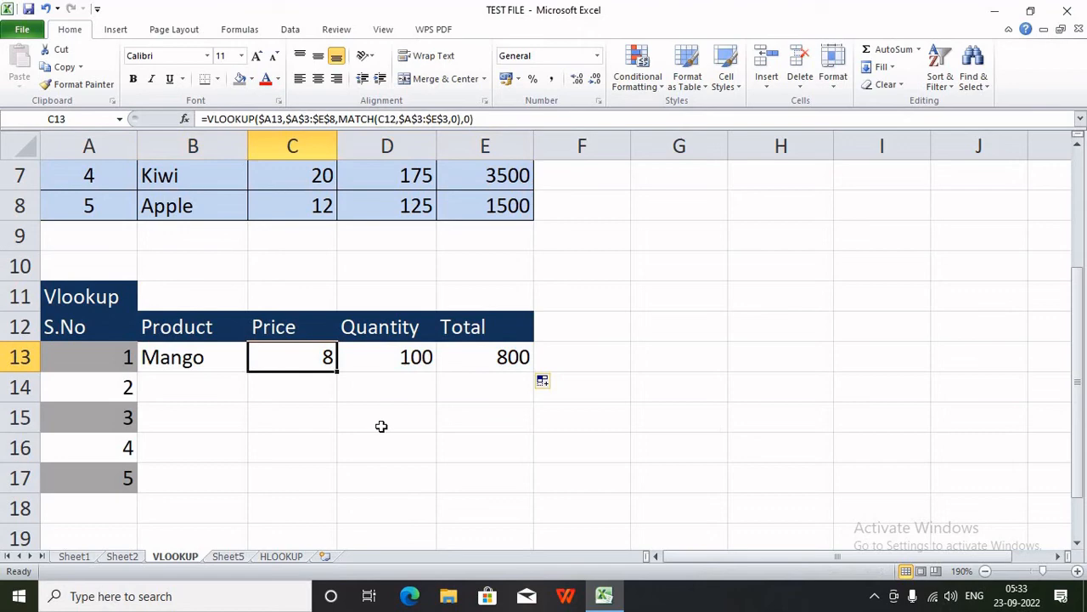
{"action": "double_click", "coordinate": [324, 357]}
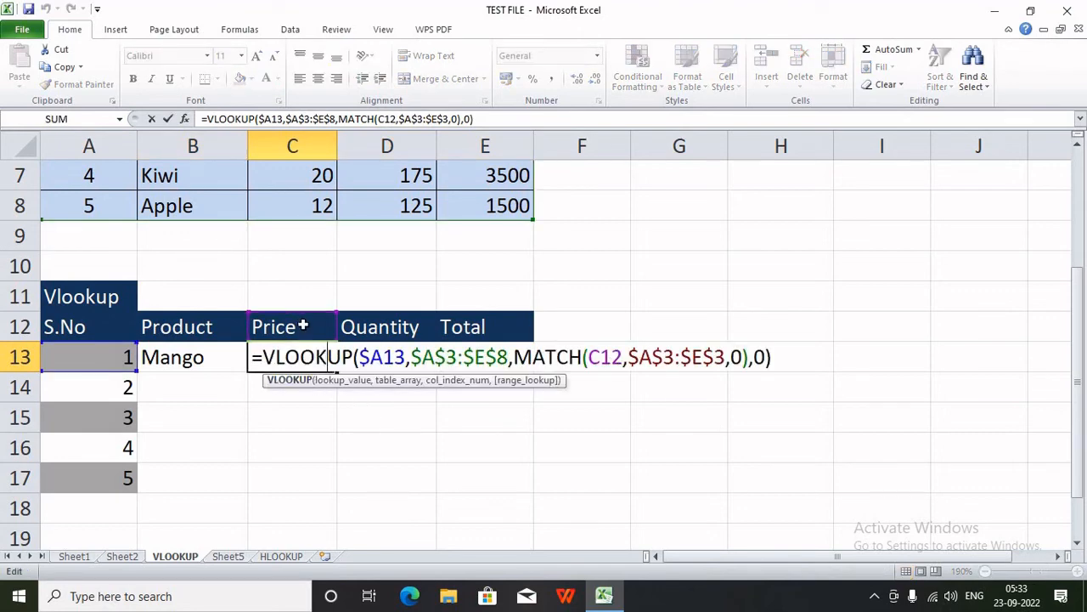
{"action": "key", "text": "Return"}
{"action": "double_click", "coordinate": [419, 356]}
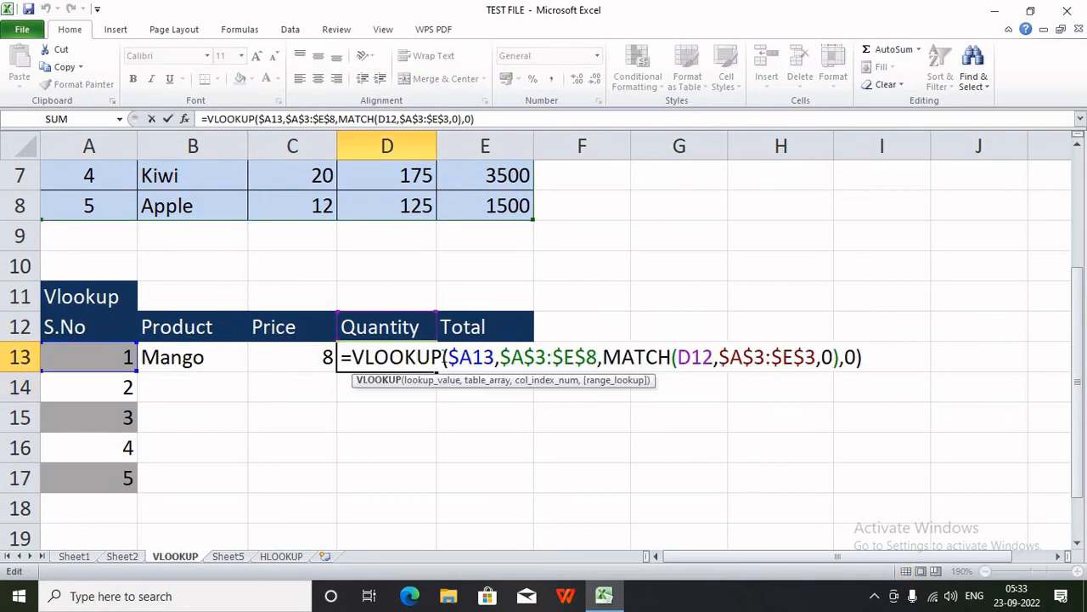
{"action": "key", "text": "Return"}
{"action": "double_click", "coordinate": [450, 357]}
{"action": "key", "text": "Return"}
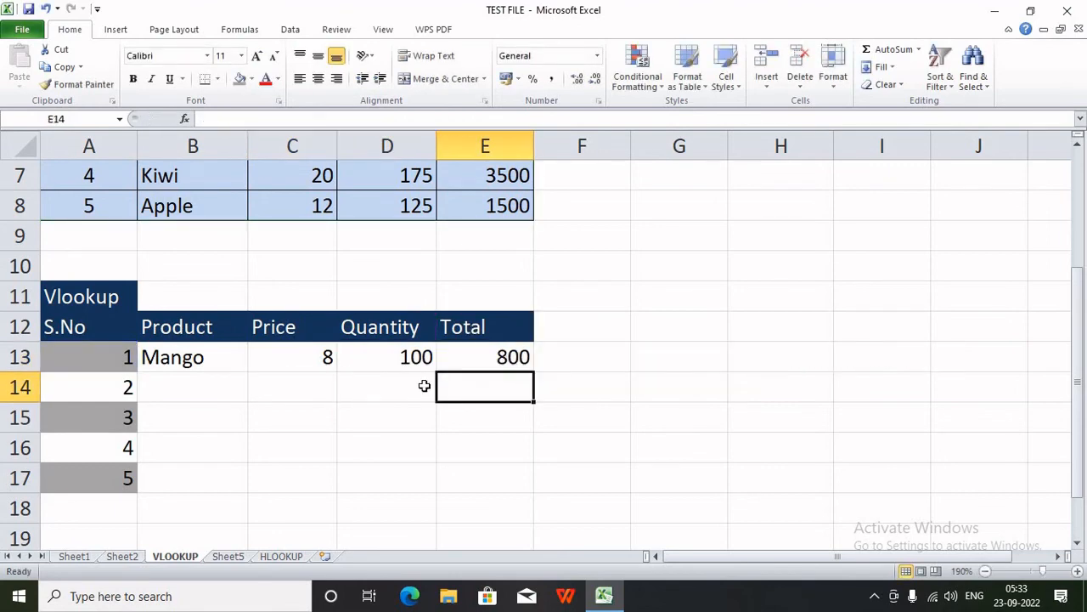
{"action": "left_click_drag", "start_coordinate": [199, 357], "coordinate": [532, 374]}
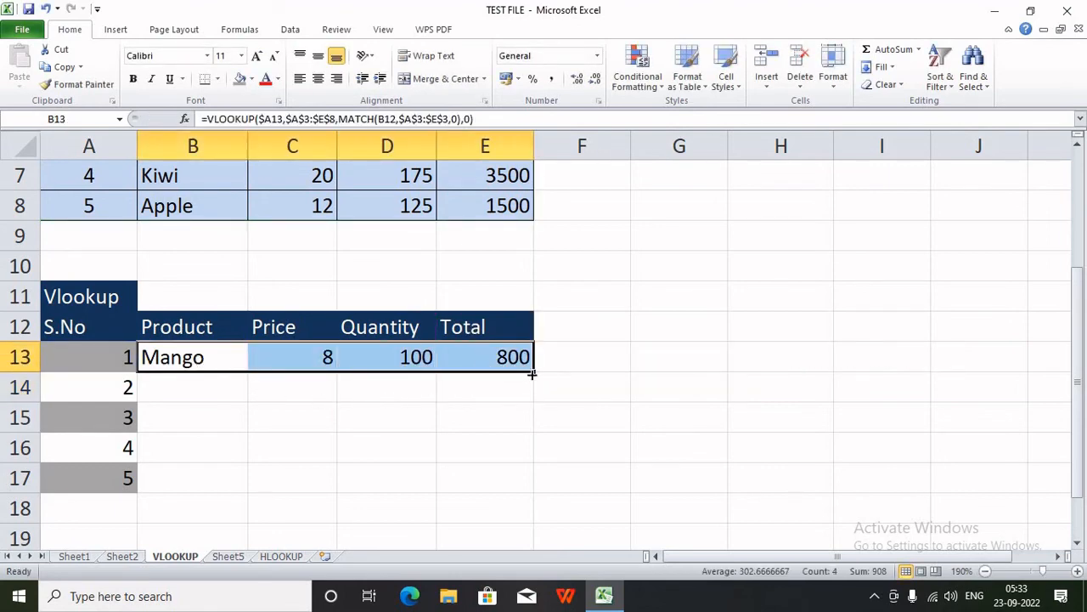
{"action": "left_click_drag", "start_coordinate": [533, 429], "coordinate": [525, 502]}
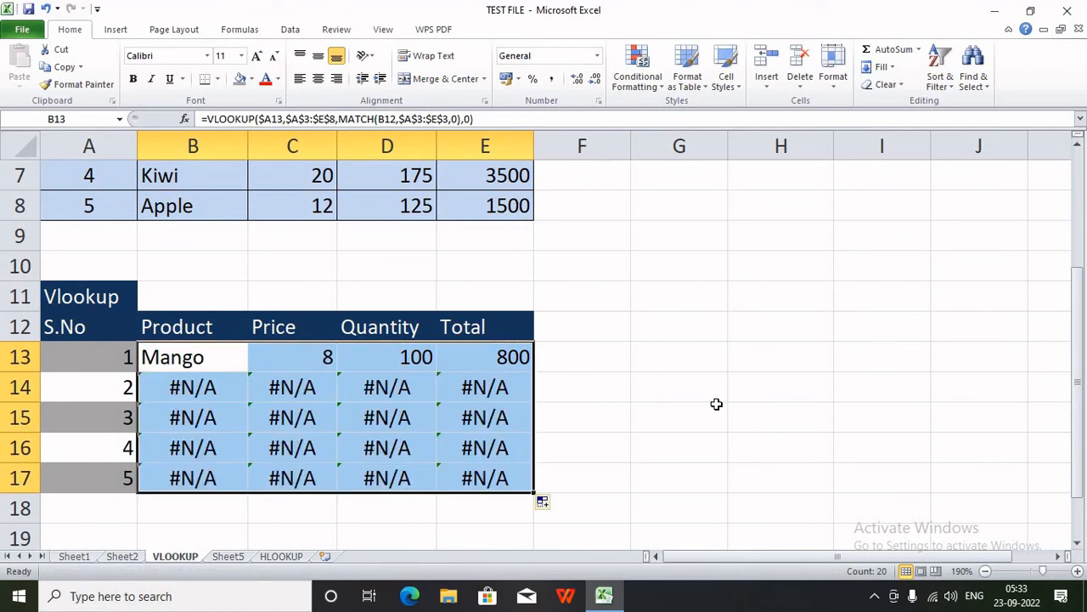
- Change the MATCH lookup value in B13 from B12 to B$12 to lock the header row
{"action": "double_click", "coordinate": [207, 358]}
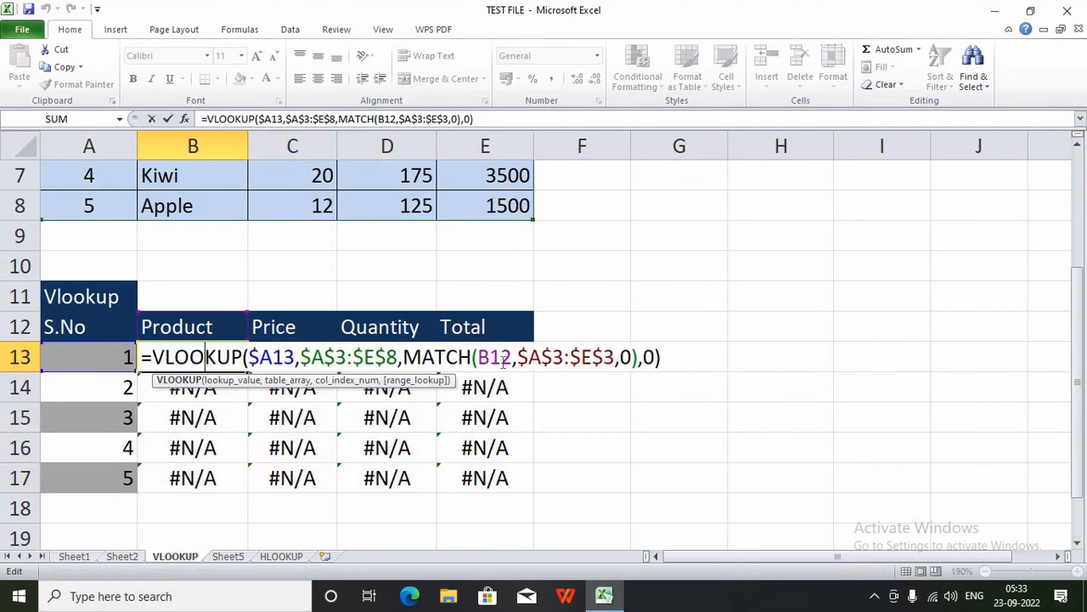
{"action": "left_click", "coordinate": [499, 357]}
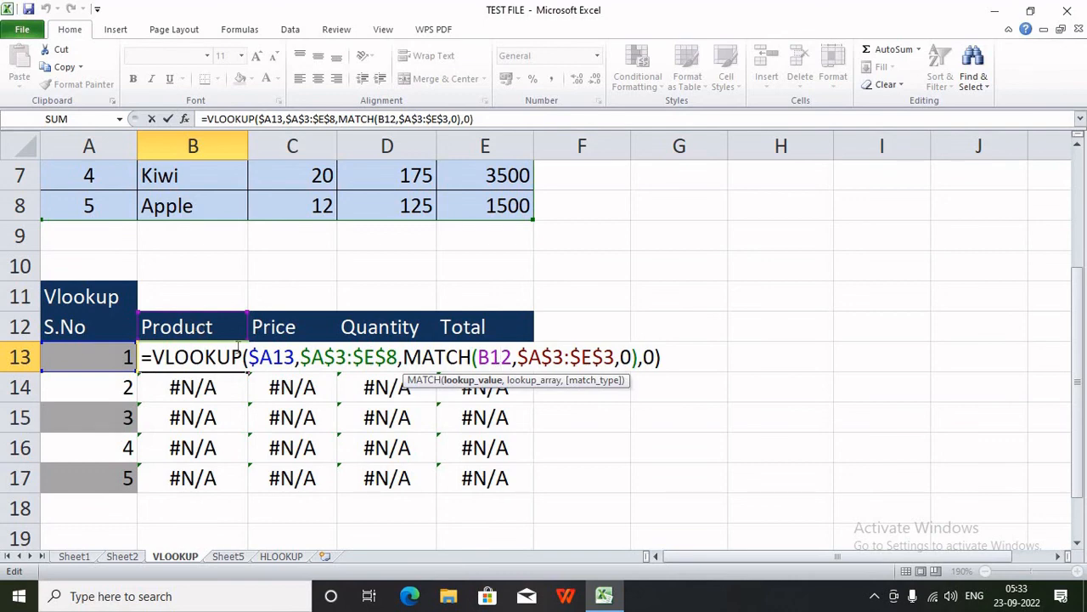
{"action": "key", "text": "F4"}
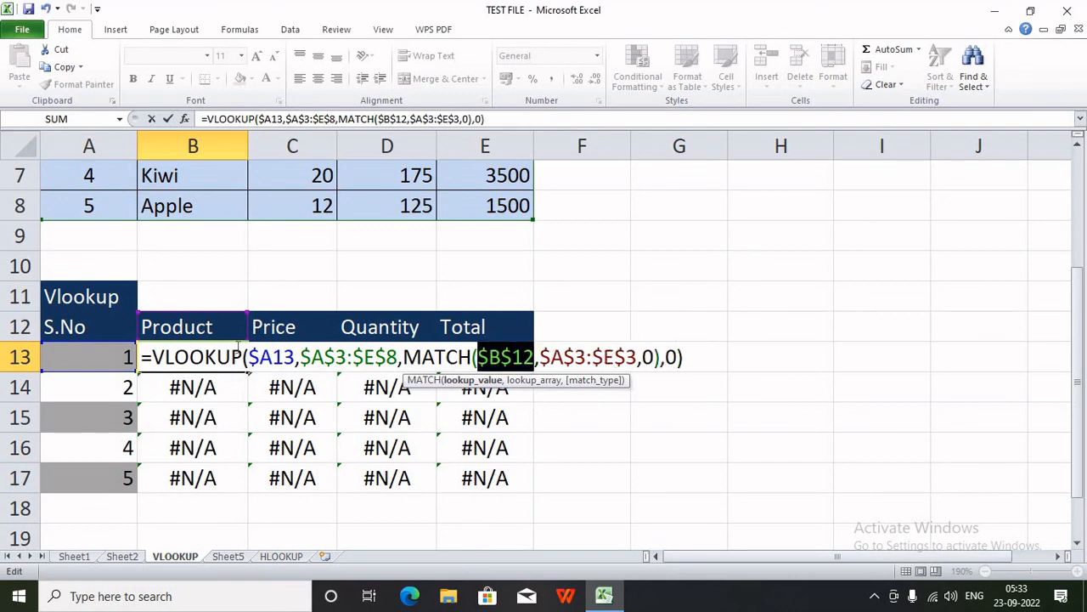
{"action": "key", "text": "F4"}
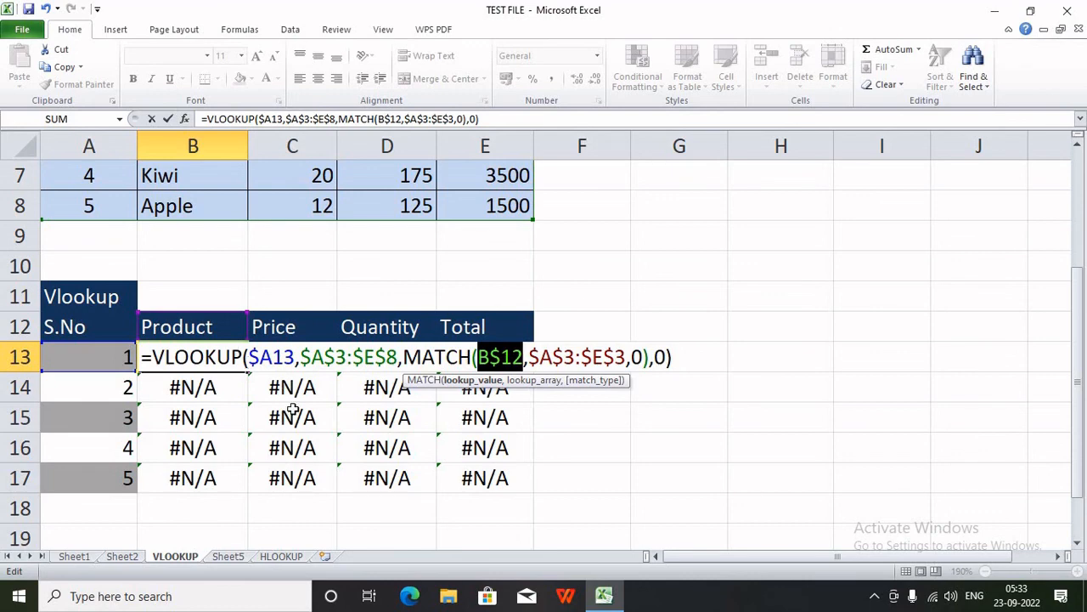
{"action": "key", "text": "Return"}
{"action": "double_click", "coordinate": [220, 390]}
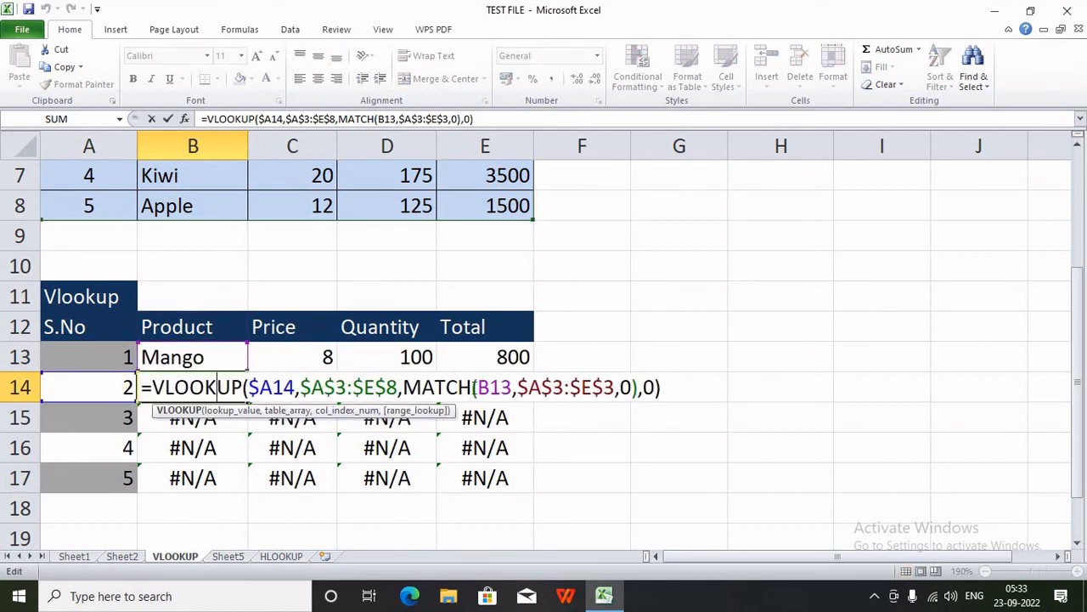
{"action": "key", "text": "Return"}
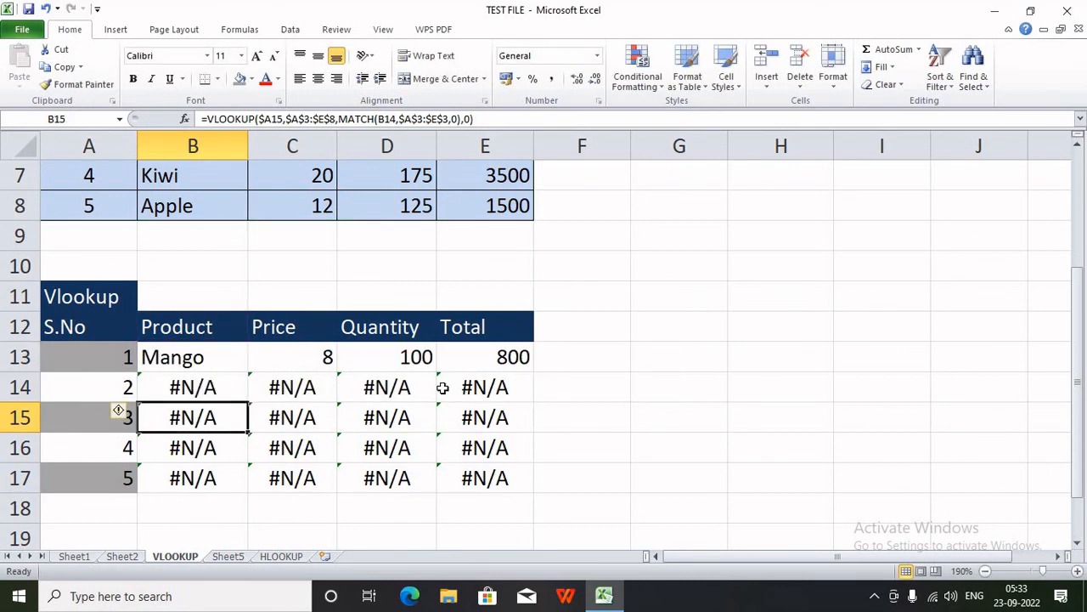
- Refill B13:E13 down to row 17, giving Banana, Orange, Kiwi and Apple, and select A13:E17
{"action": "left_click_drag", "start_coordinate": [226, 368], "coordinate": [508, 380]}
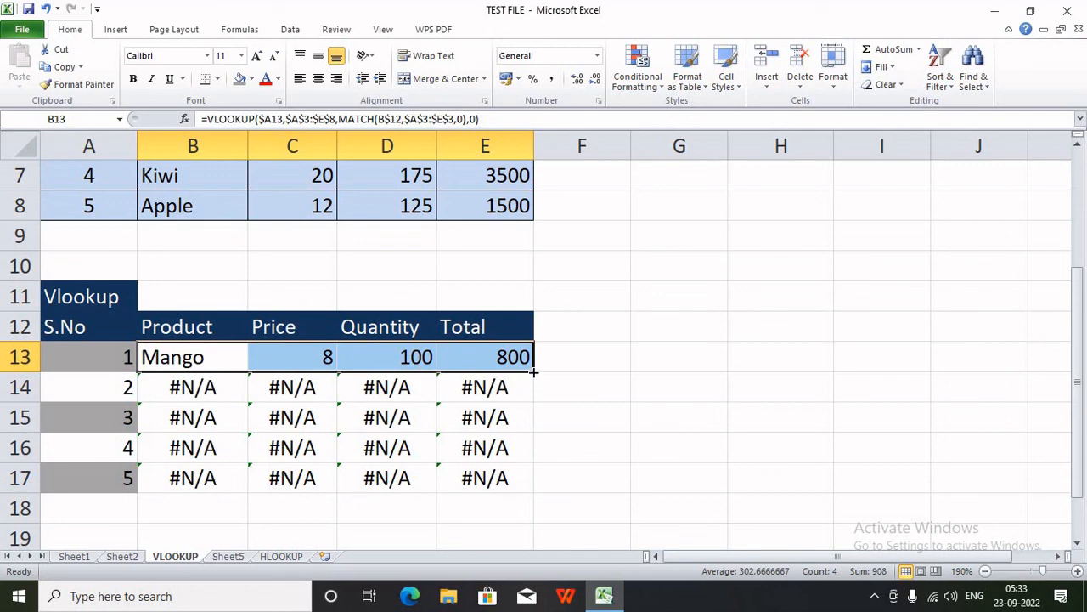
{"action": "left_click_drag", "start_coordinate": [534, 371], "coordinate": [519, 496]}
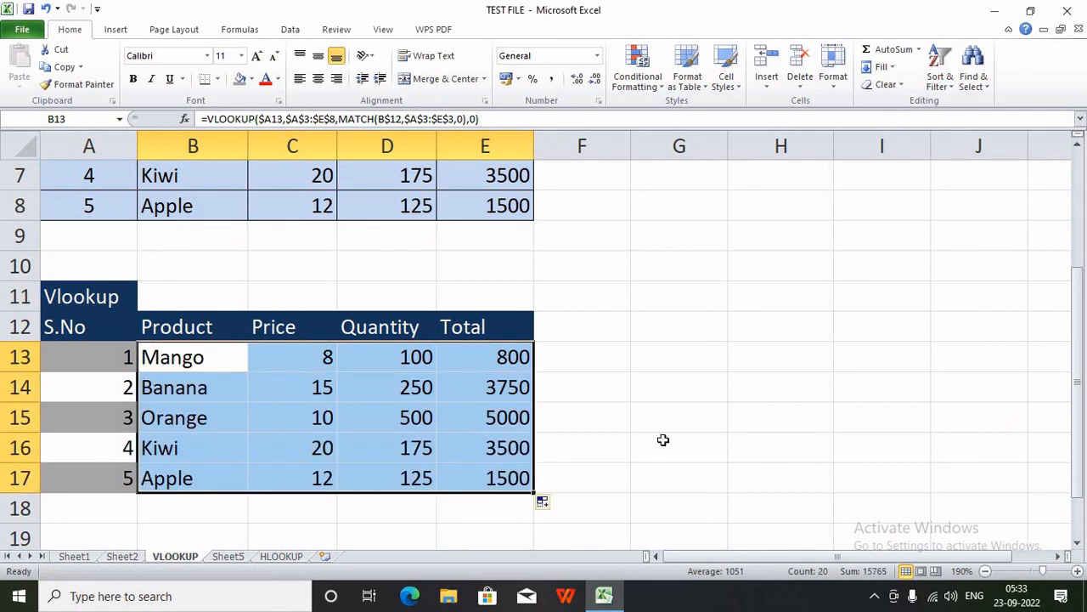
{"action": "left_click", "coordinate": [663, 439]}
{"action": "left_click_drag", "start_coordinate": [216, 369], "coordinate": [413, 447]}
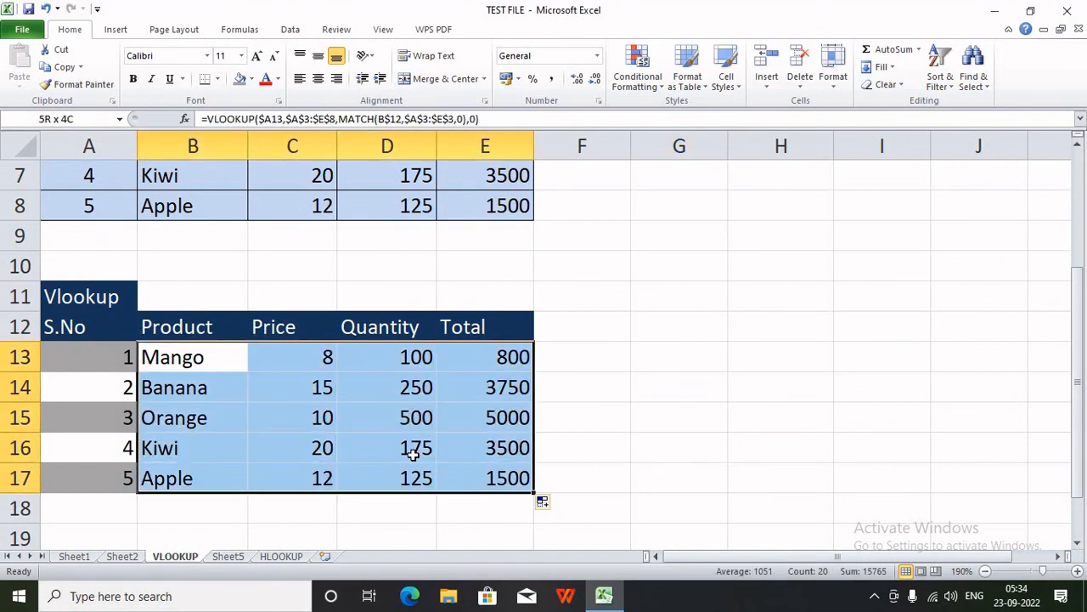
{"action": "left_click_drag", "start_coordinate": [127, 362], "coordinate": [468, 483]}
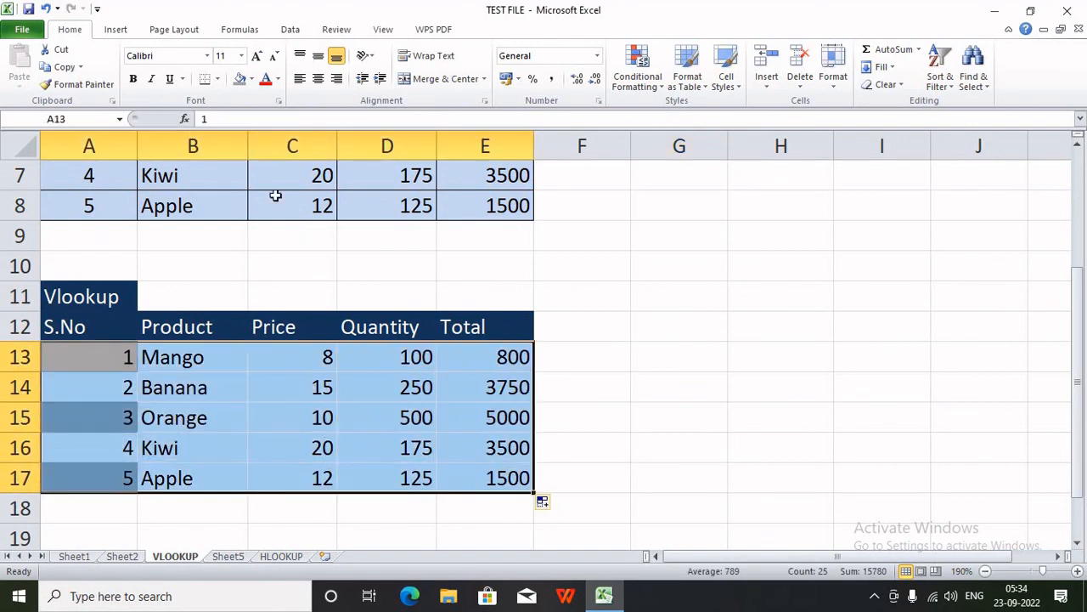
- Apply All Borders and a light grey fill to A13:E17
{"action": "left_click", "coordinate": [216, 81]}
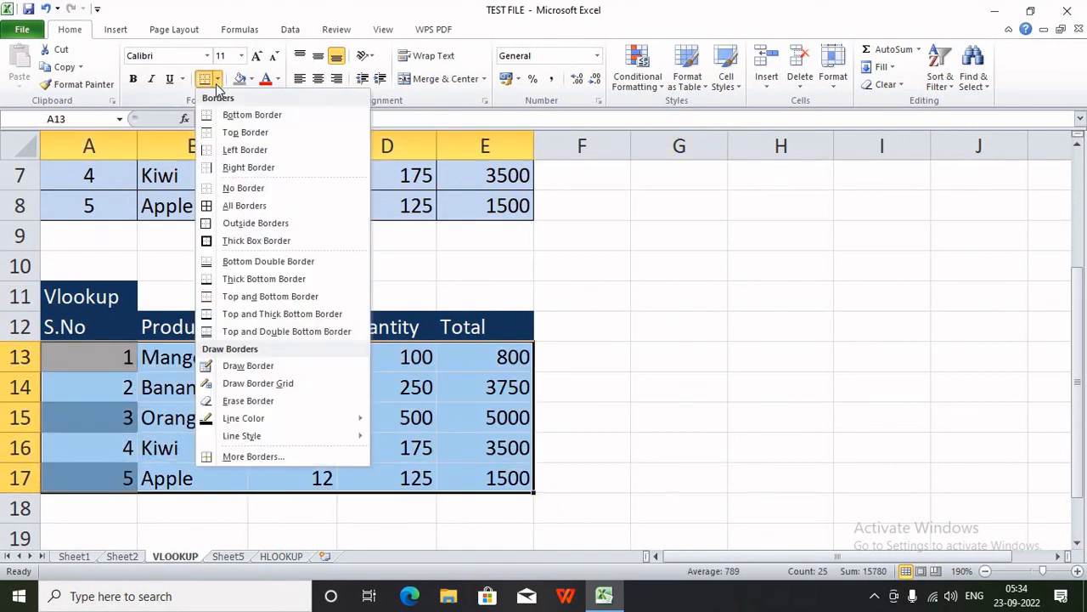
{"action": "left_click", "coordinate": [259, 205]}
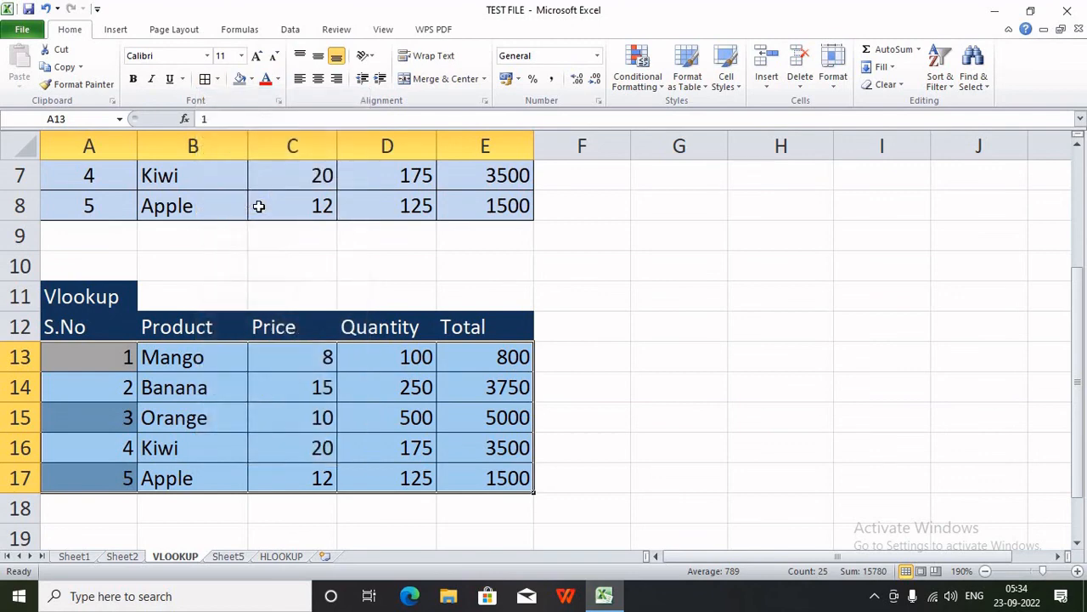
{"action": "left_click", "coordinate": [253, 79]}
{"action": "left_click", "coordinate": [239, 140]}
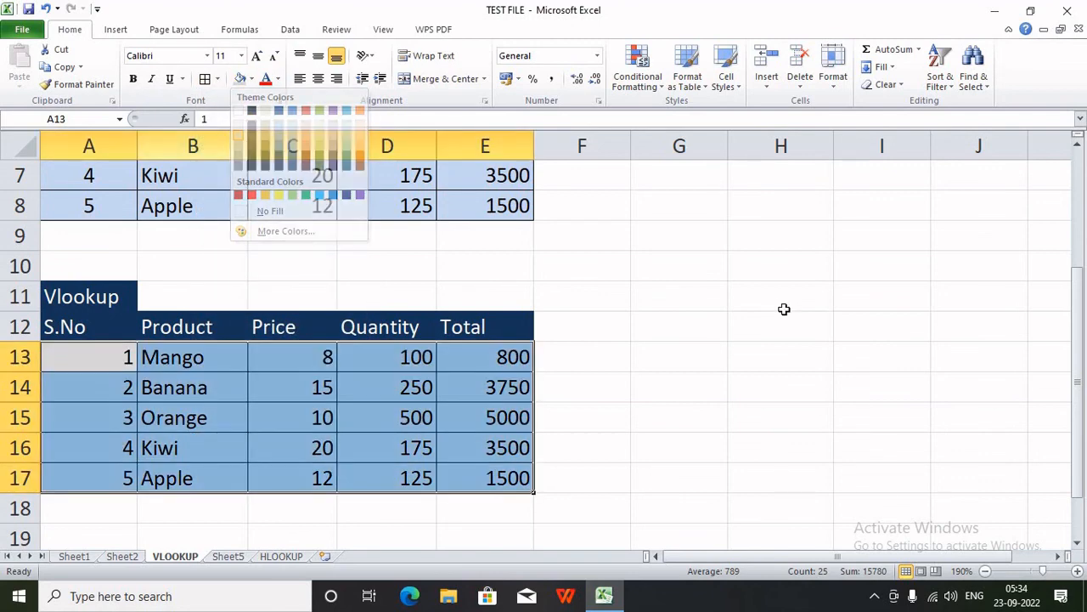
{"action": "left_click", "coordinate": [767, 334]}
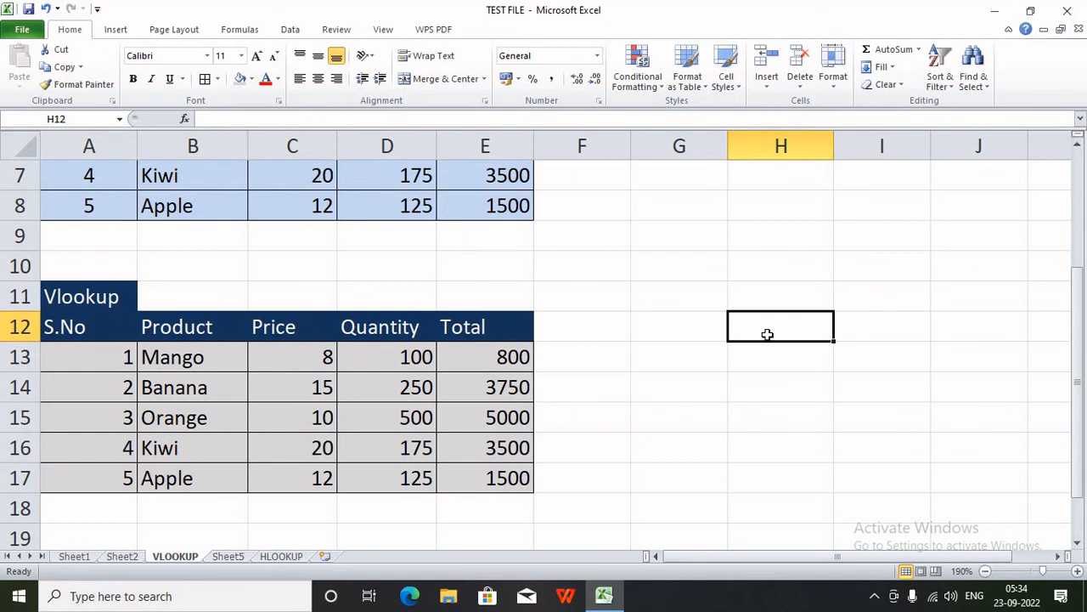